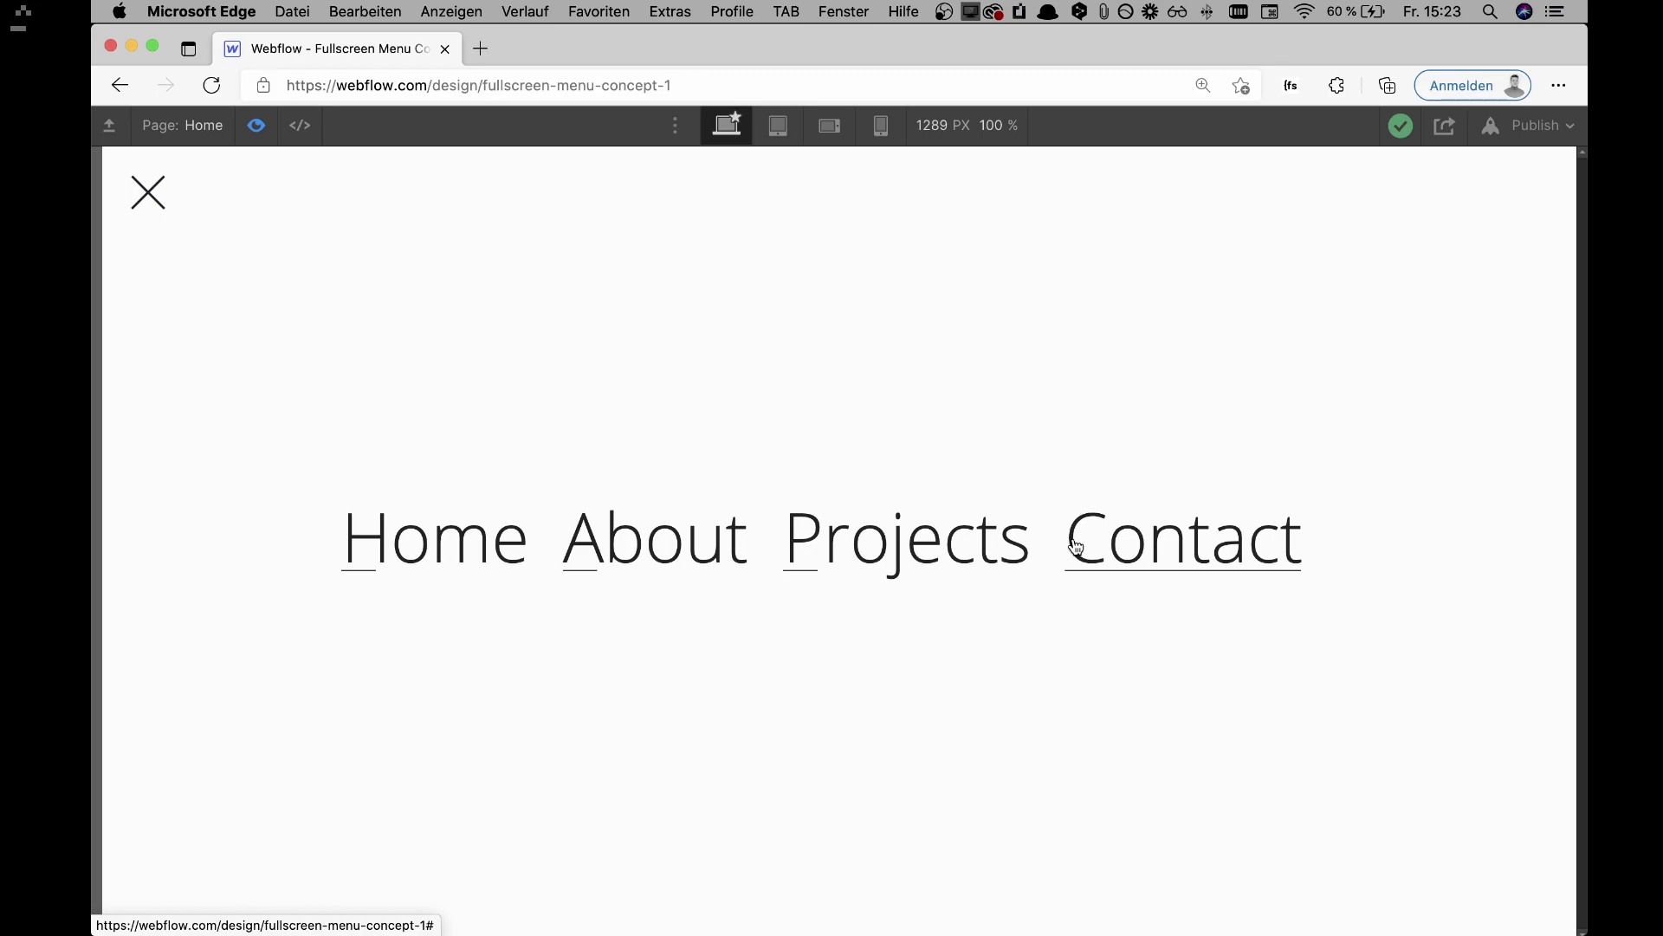
Step: Close the previewed menu and inspect the navigation element's nested structure, interactions and style settings
{"action": "left_click", "coordinate": [157, 213]}
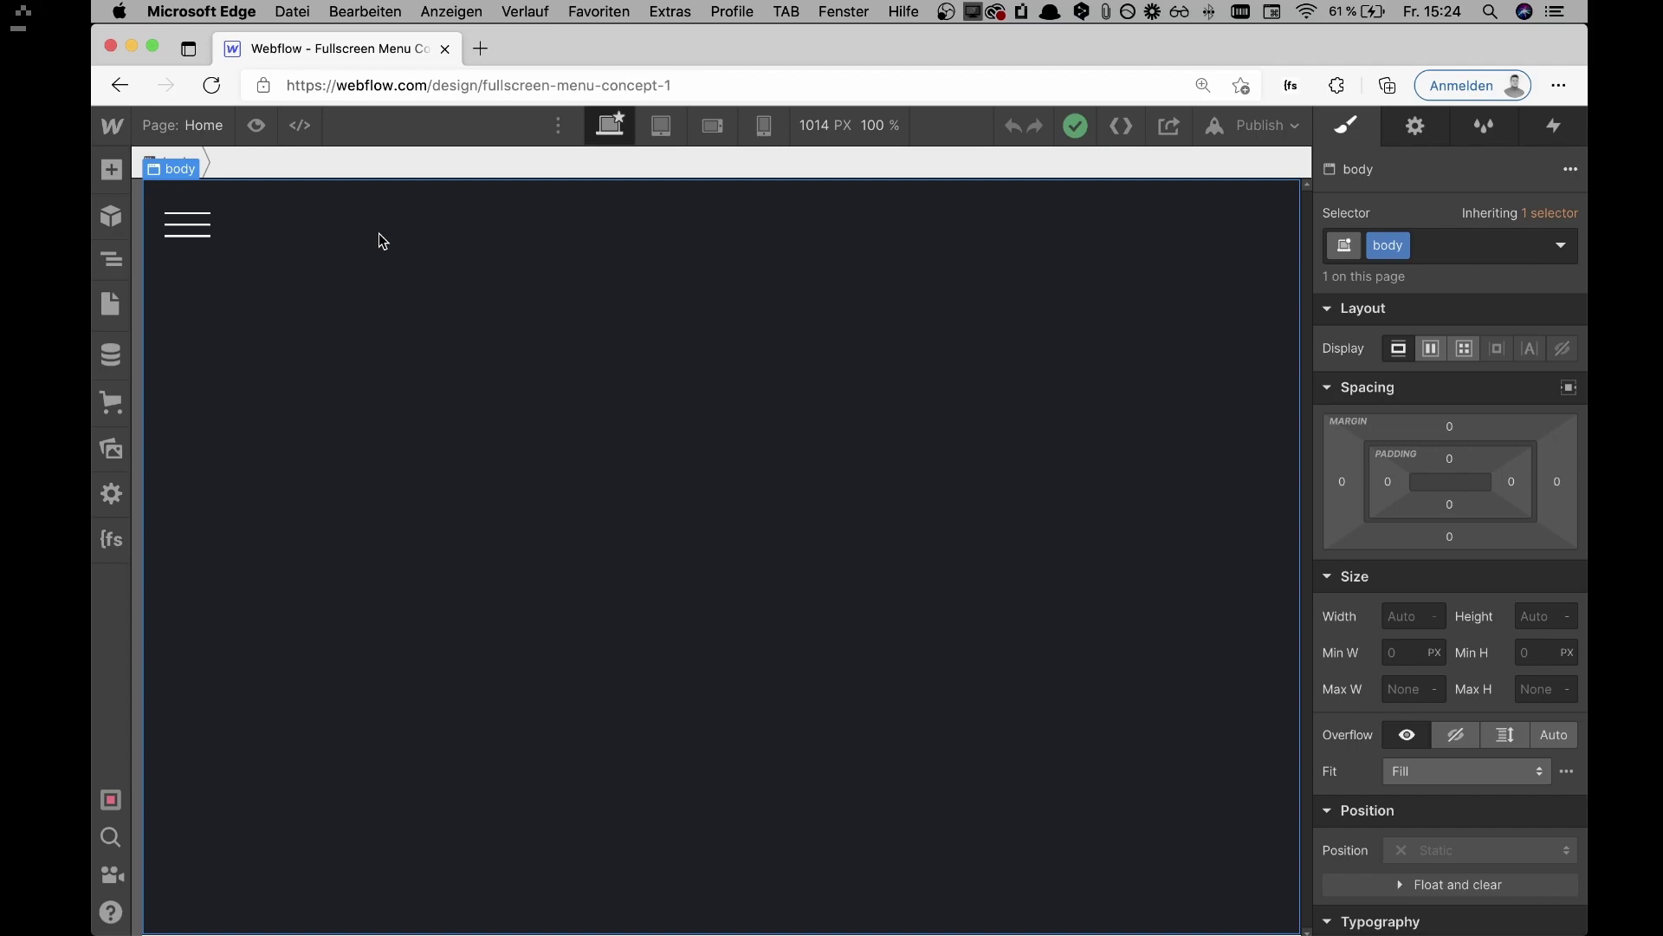
{"action": "key", "text": "z"}
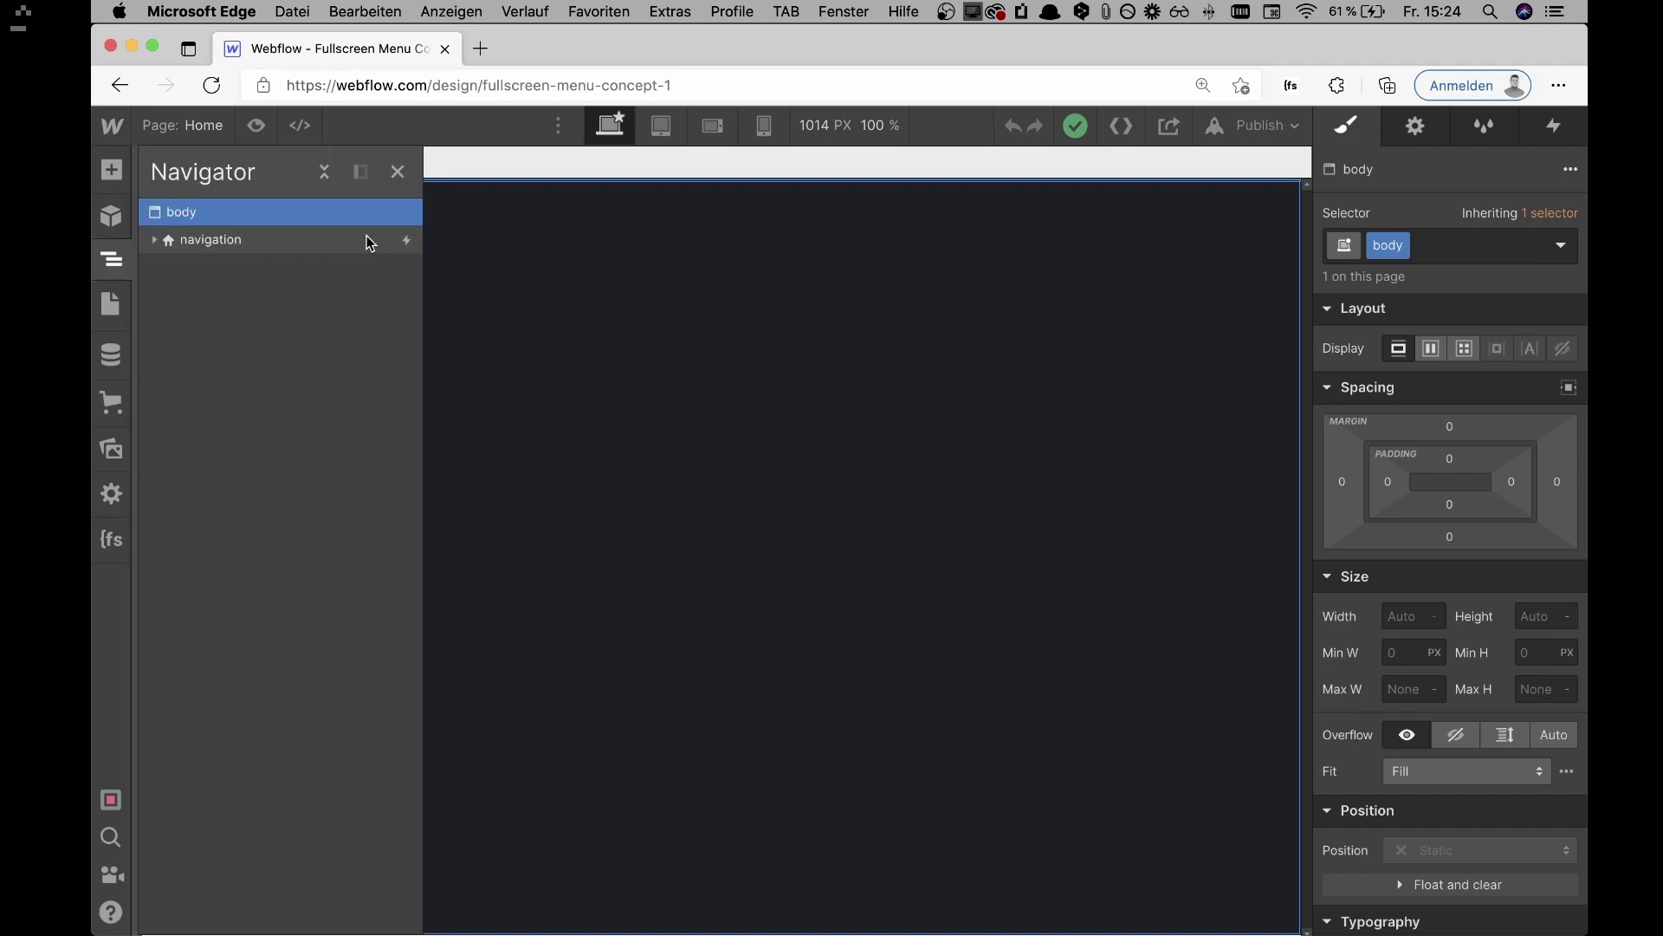
{"action": "left_click", "coordinate": [273, 241]}
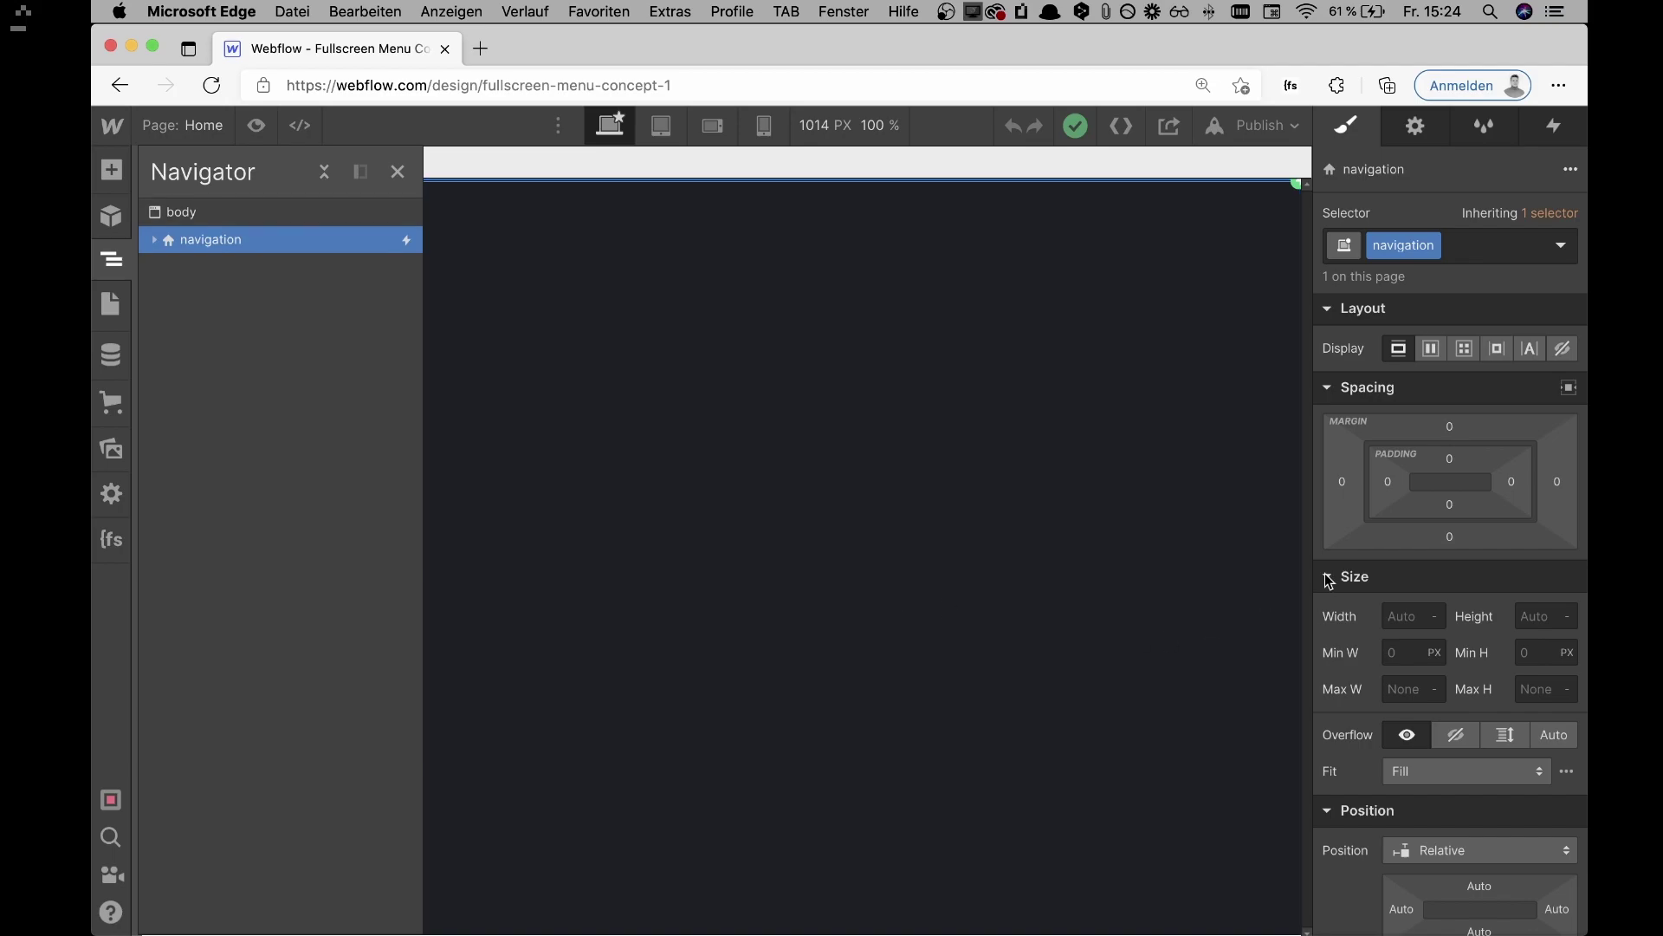
{"action": "left_click", "coordinate": [1573, 136]}
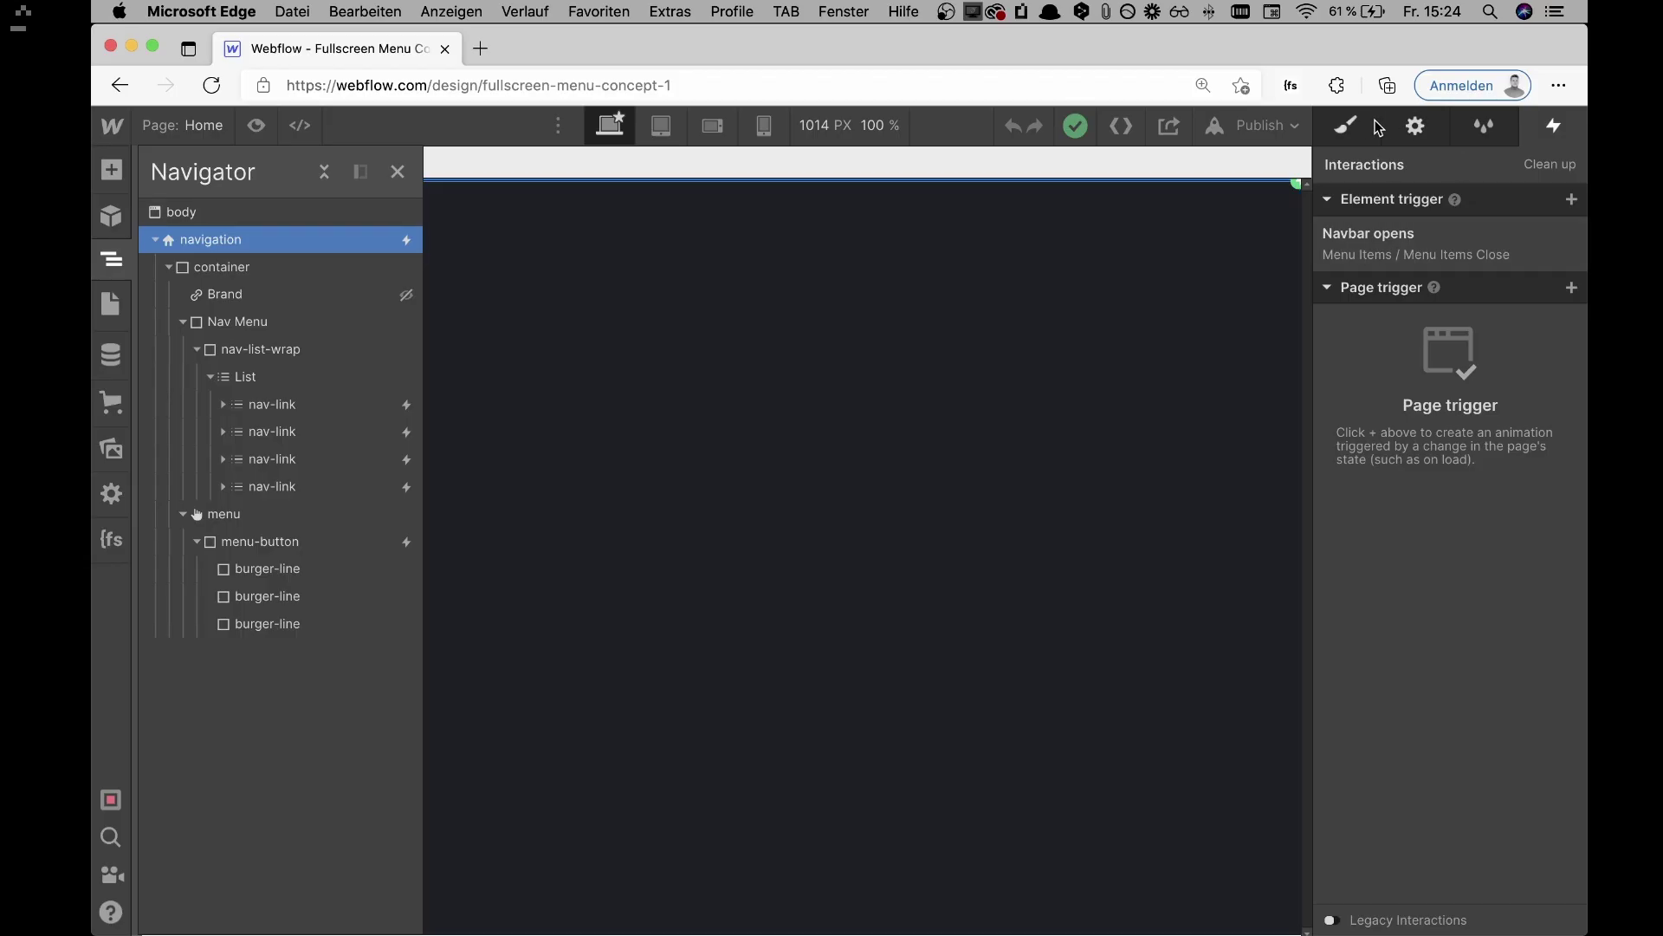
{"action": "left_click", "coordinate": [1378, 128]}
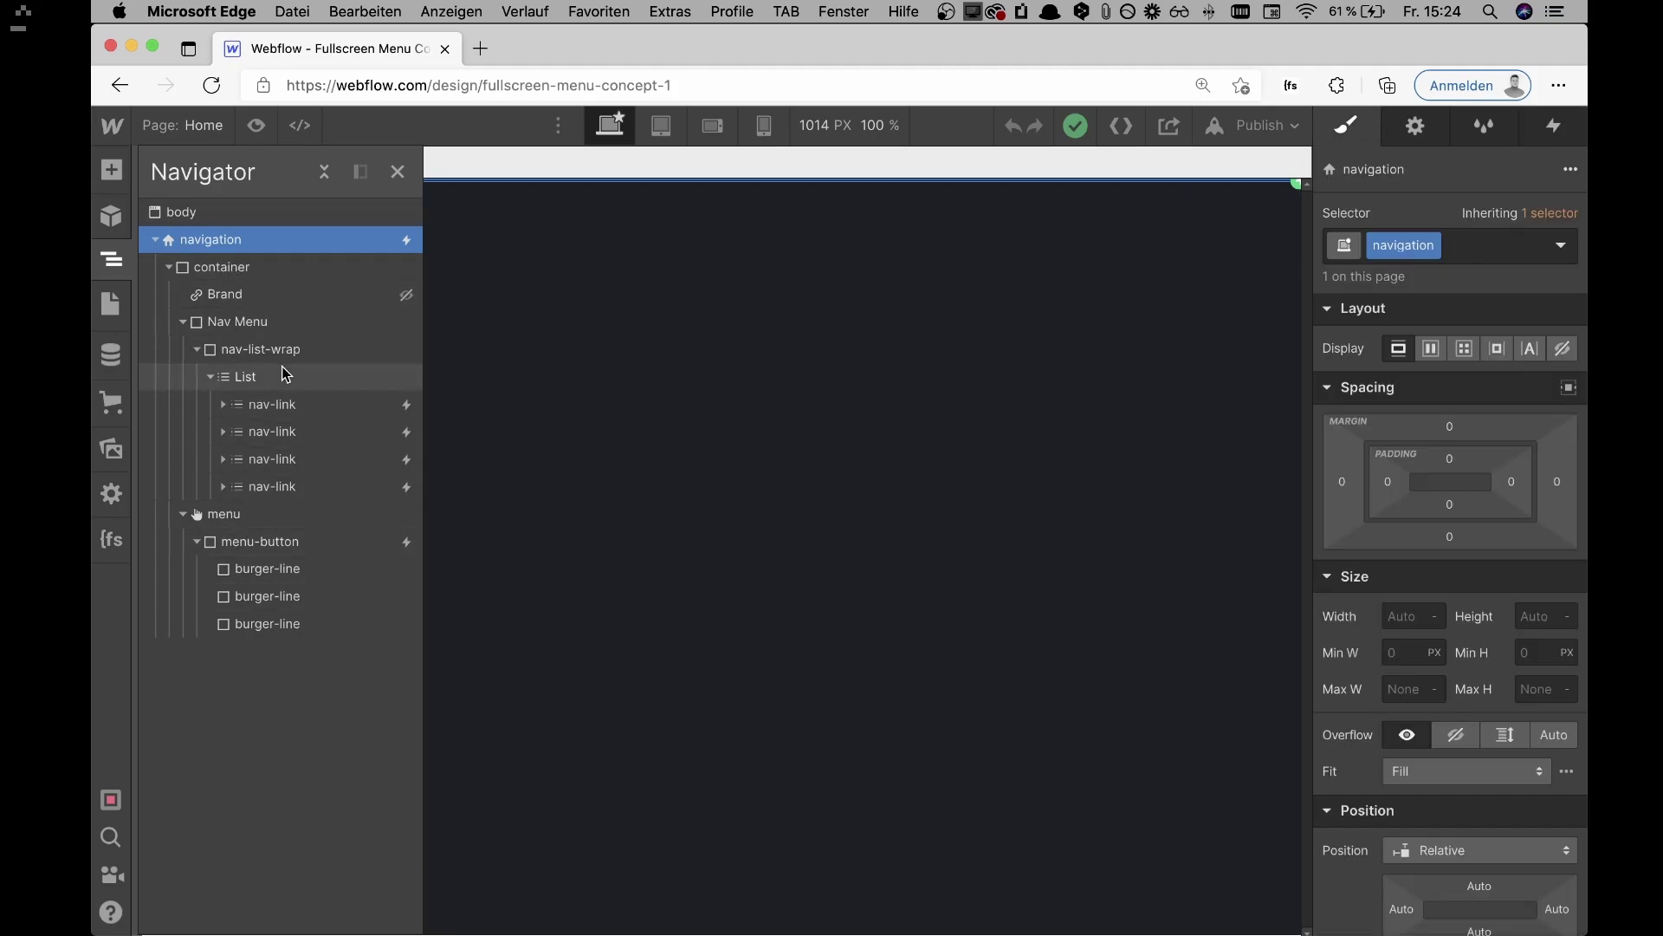
Step: Collapse the Nav Menu branch in the element tree and inspect the Brand element's style settings
{"action": "left_click", "coordinate": [210, 376]}
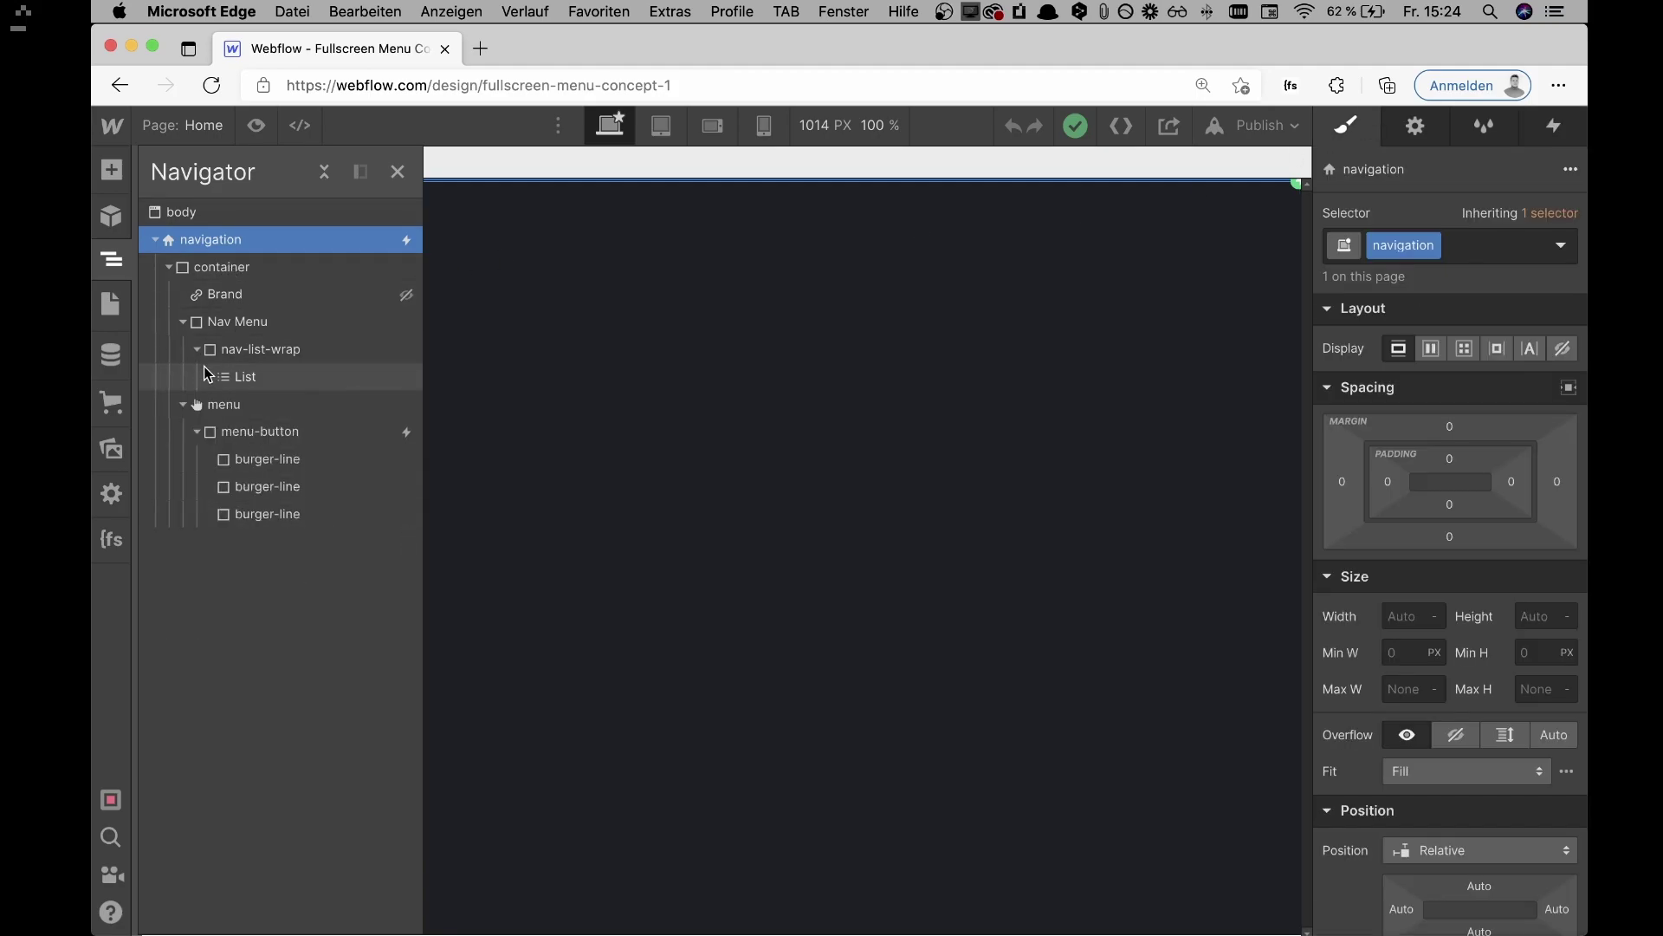
{"action": "left_click", "coordinate": [197, 351]}
{"action": "left_click", "coordinate": [183, 322]}
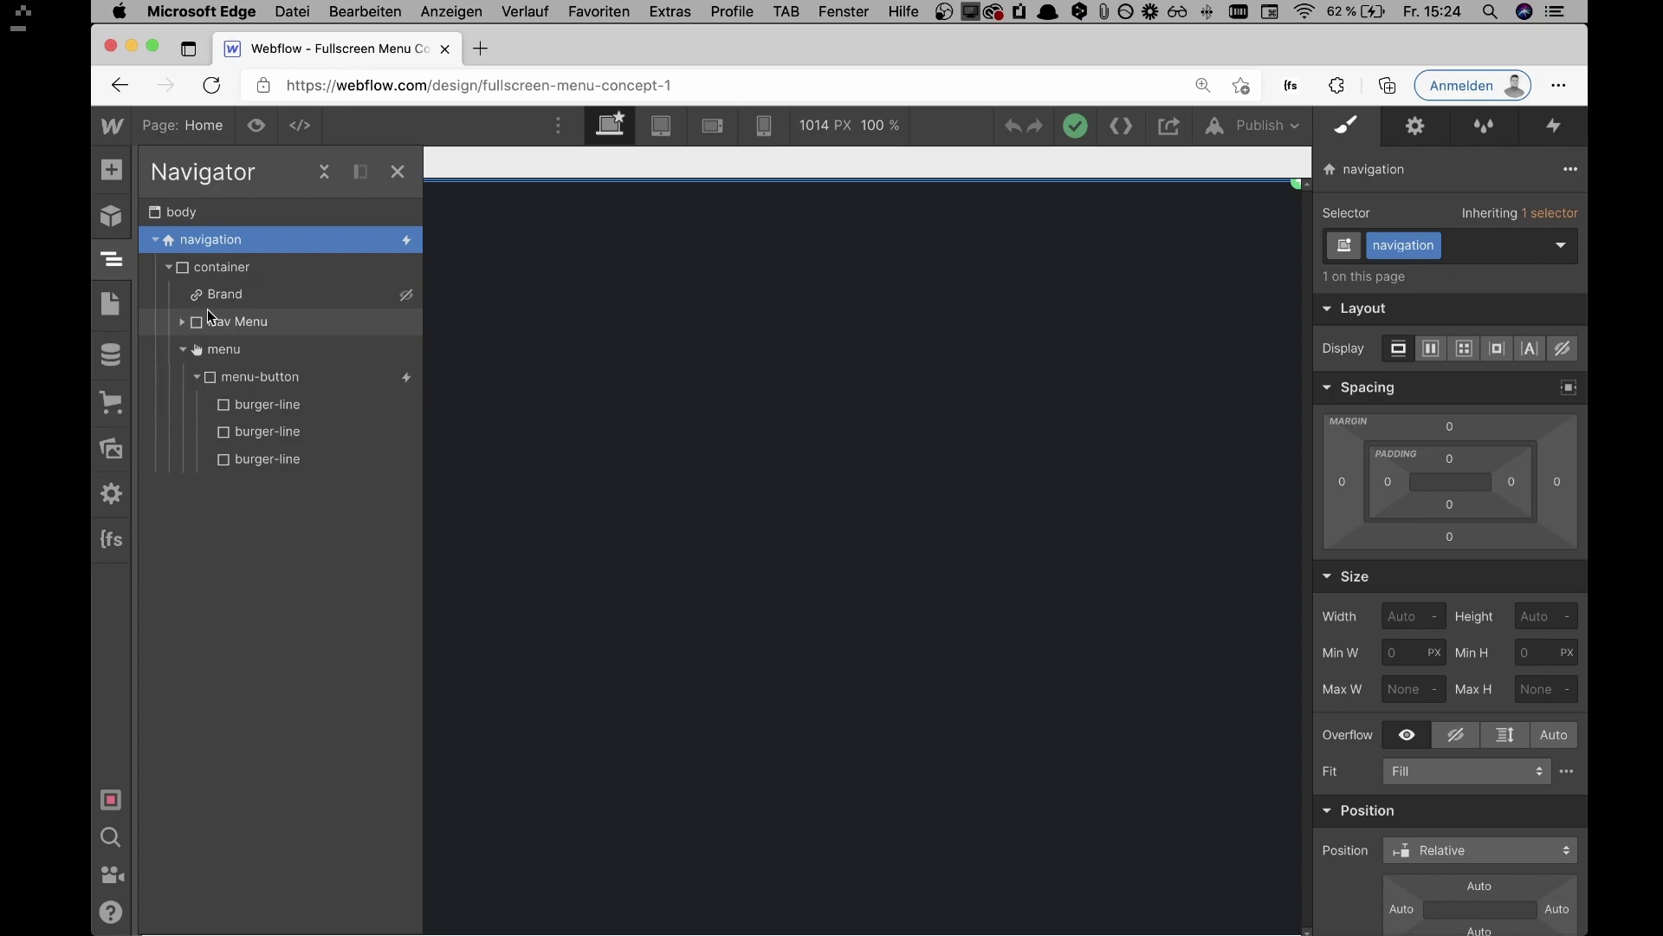
{"action": "left_click", "coordinate": [219, 299]}
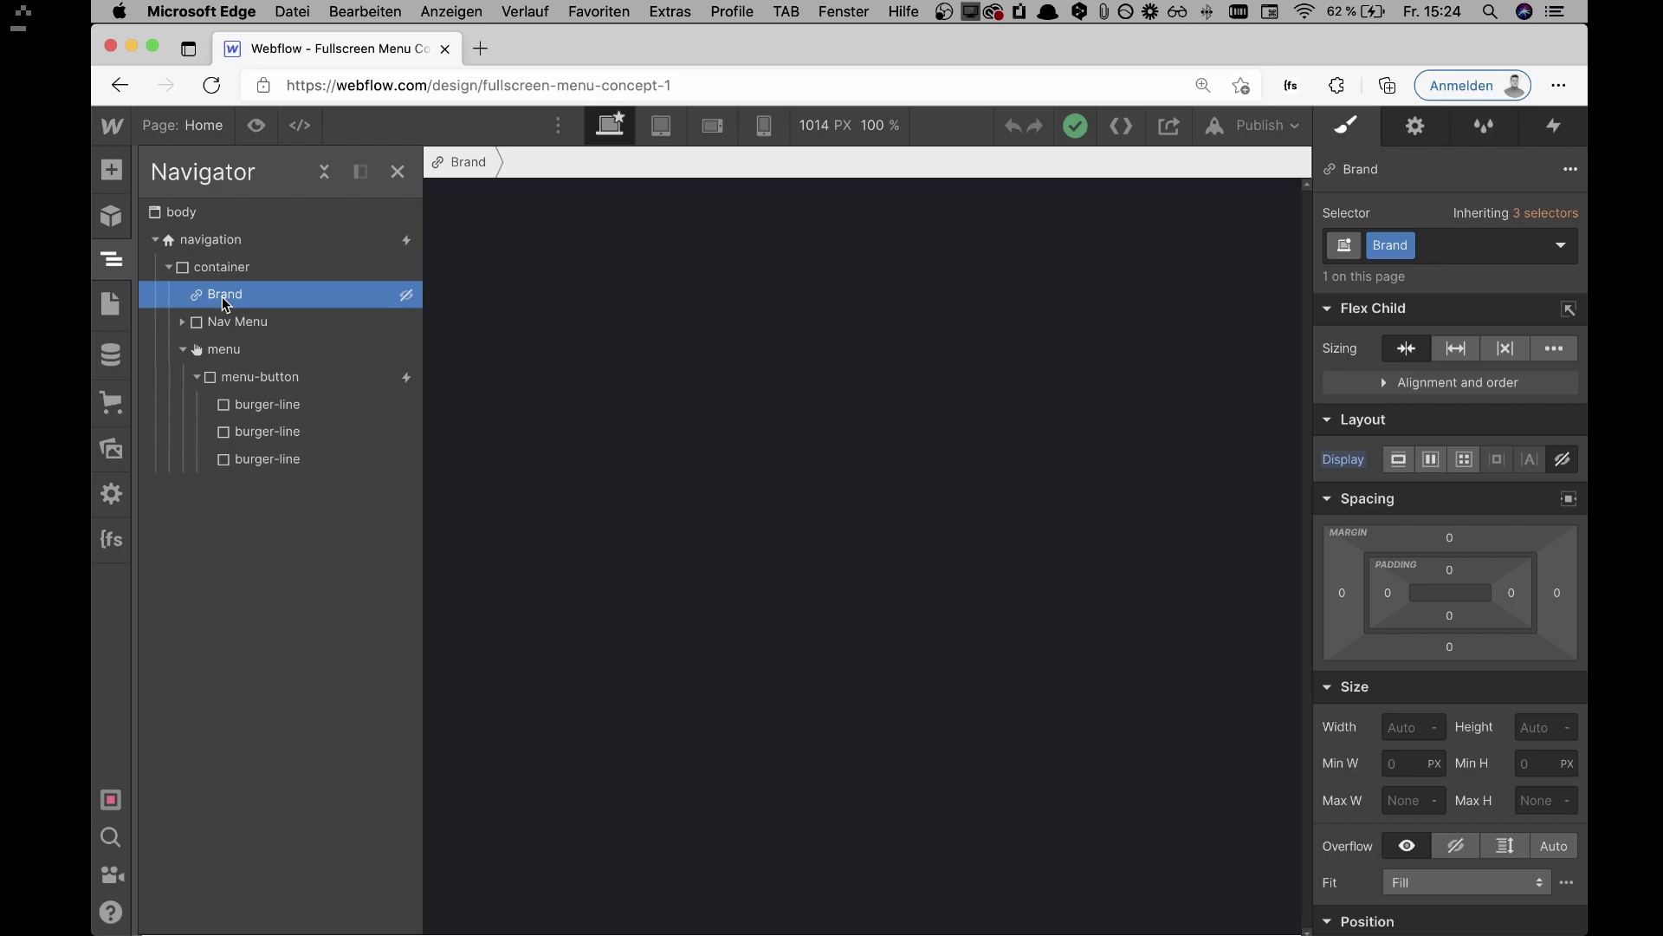
Step: Preview the page and test closing and reopening the fullscreen menu with the hamburger button
{"action": "key", "text": "z"}
{"action": "key", "text": "super+shift+p"}
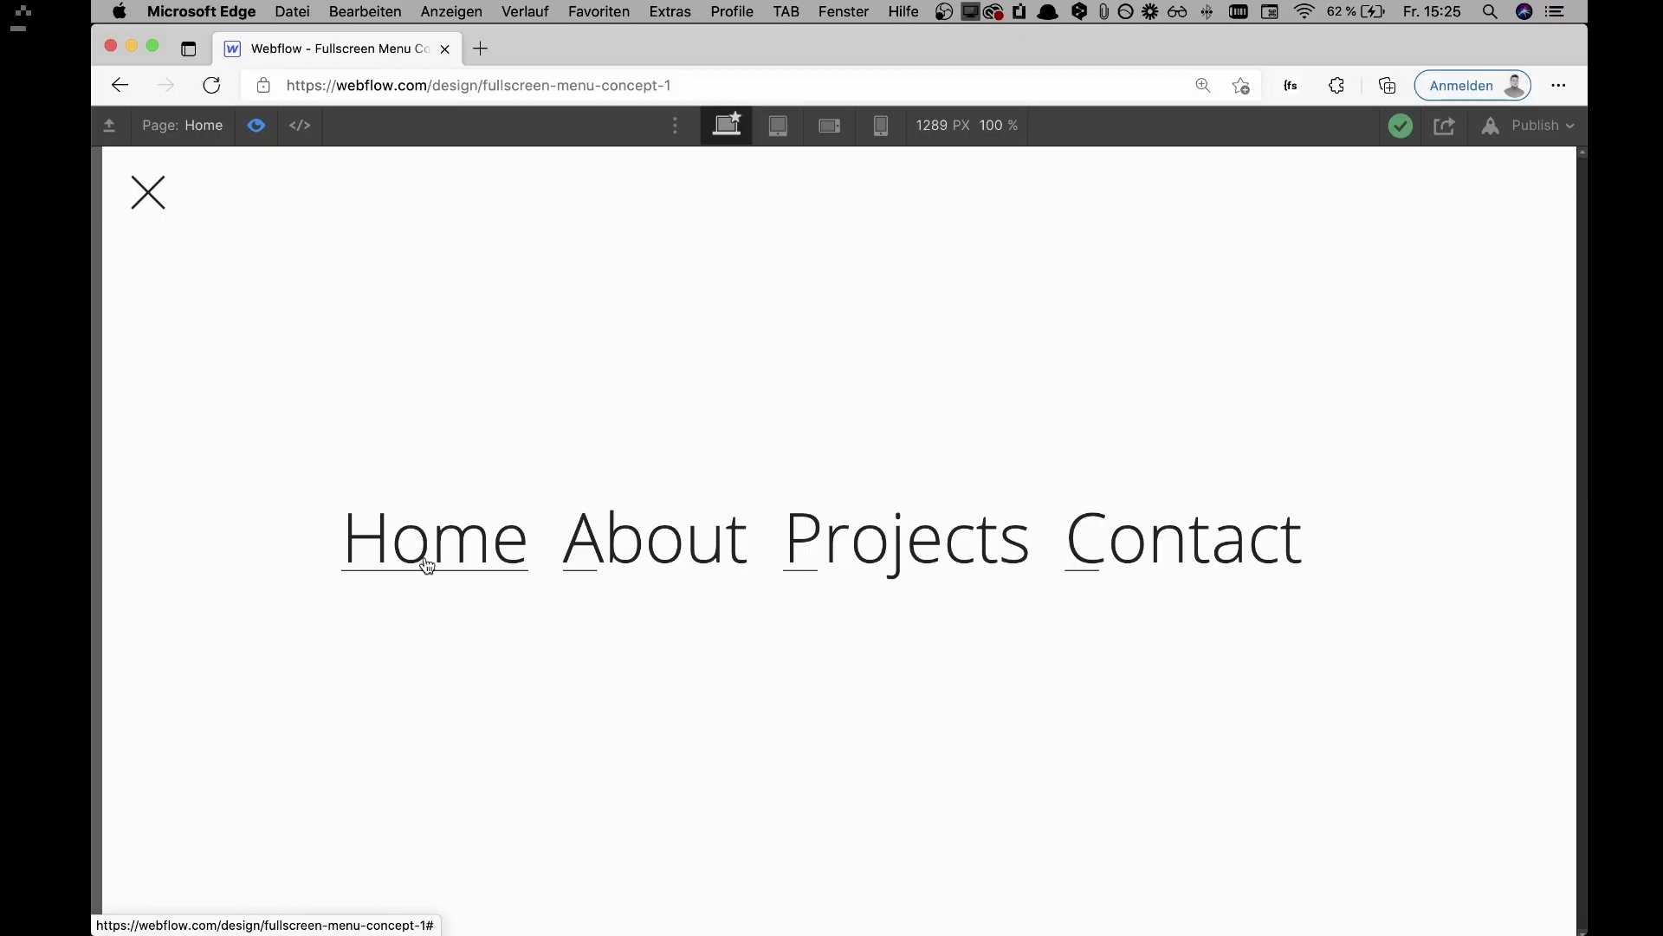
{"action": "left_click", "coordinate": [165, 192]}
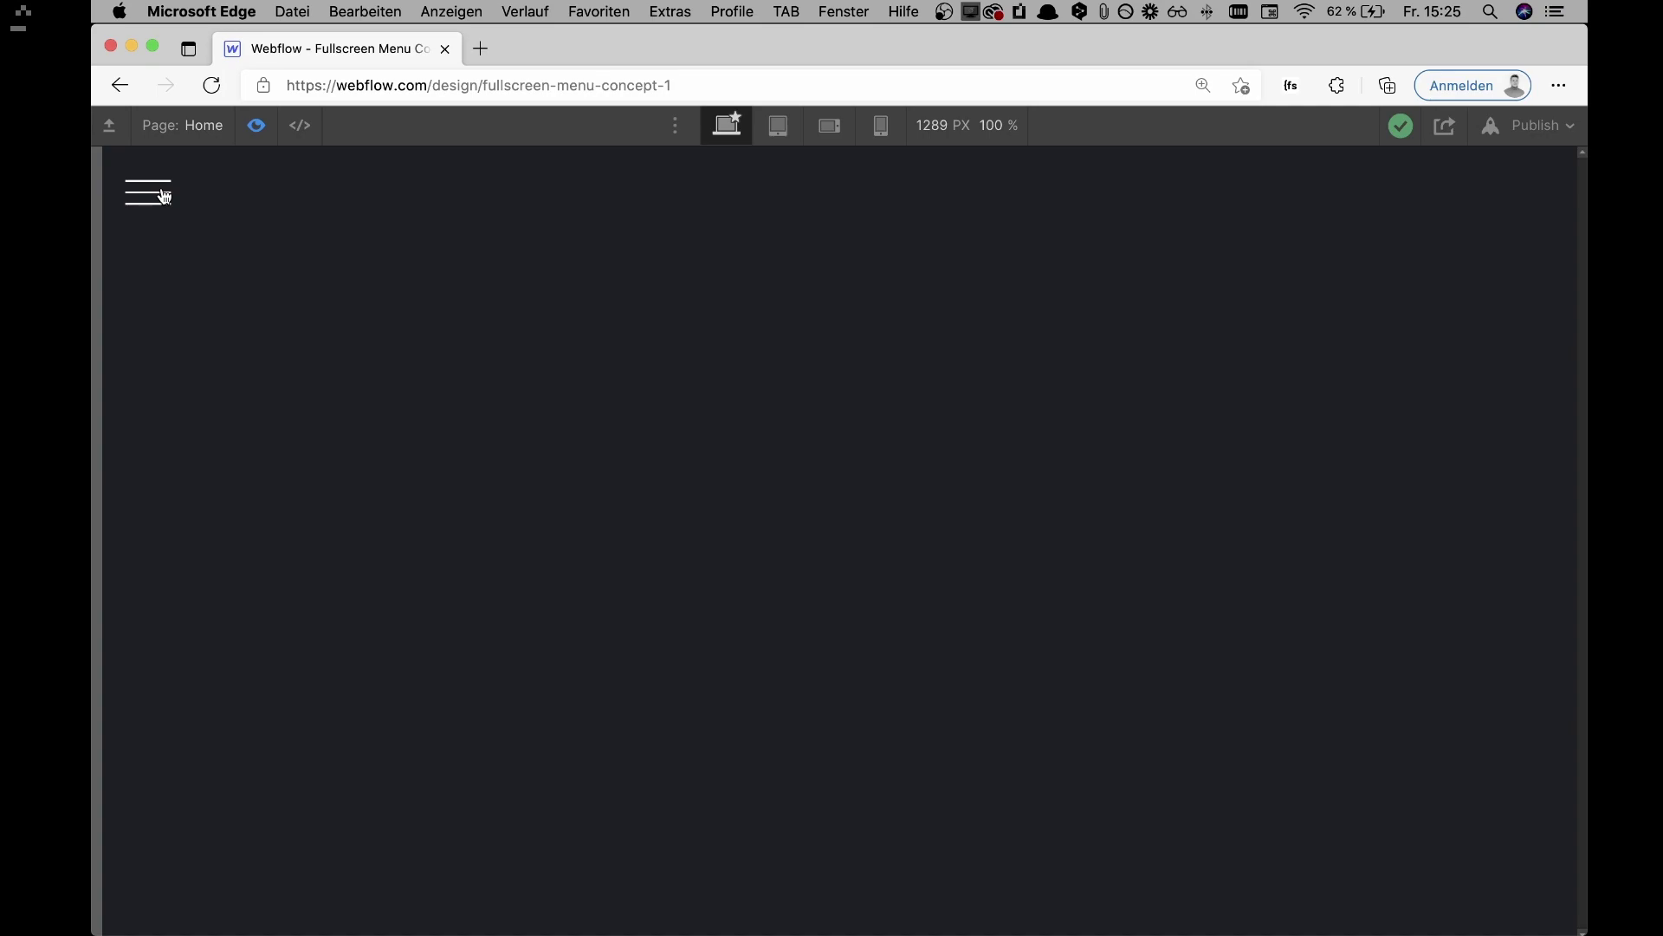
{"action": "left_click", "coordinate": [165, 196]}
{"action": "left_click", "coordinate": [164, 195]}
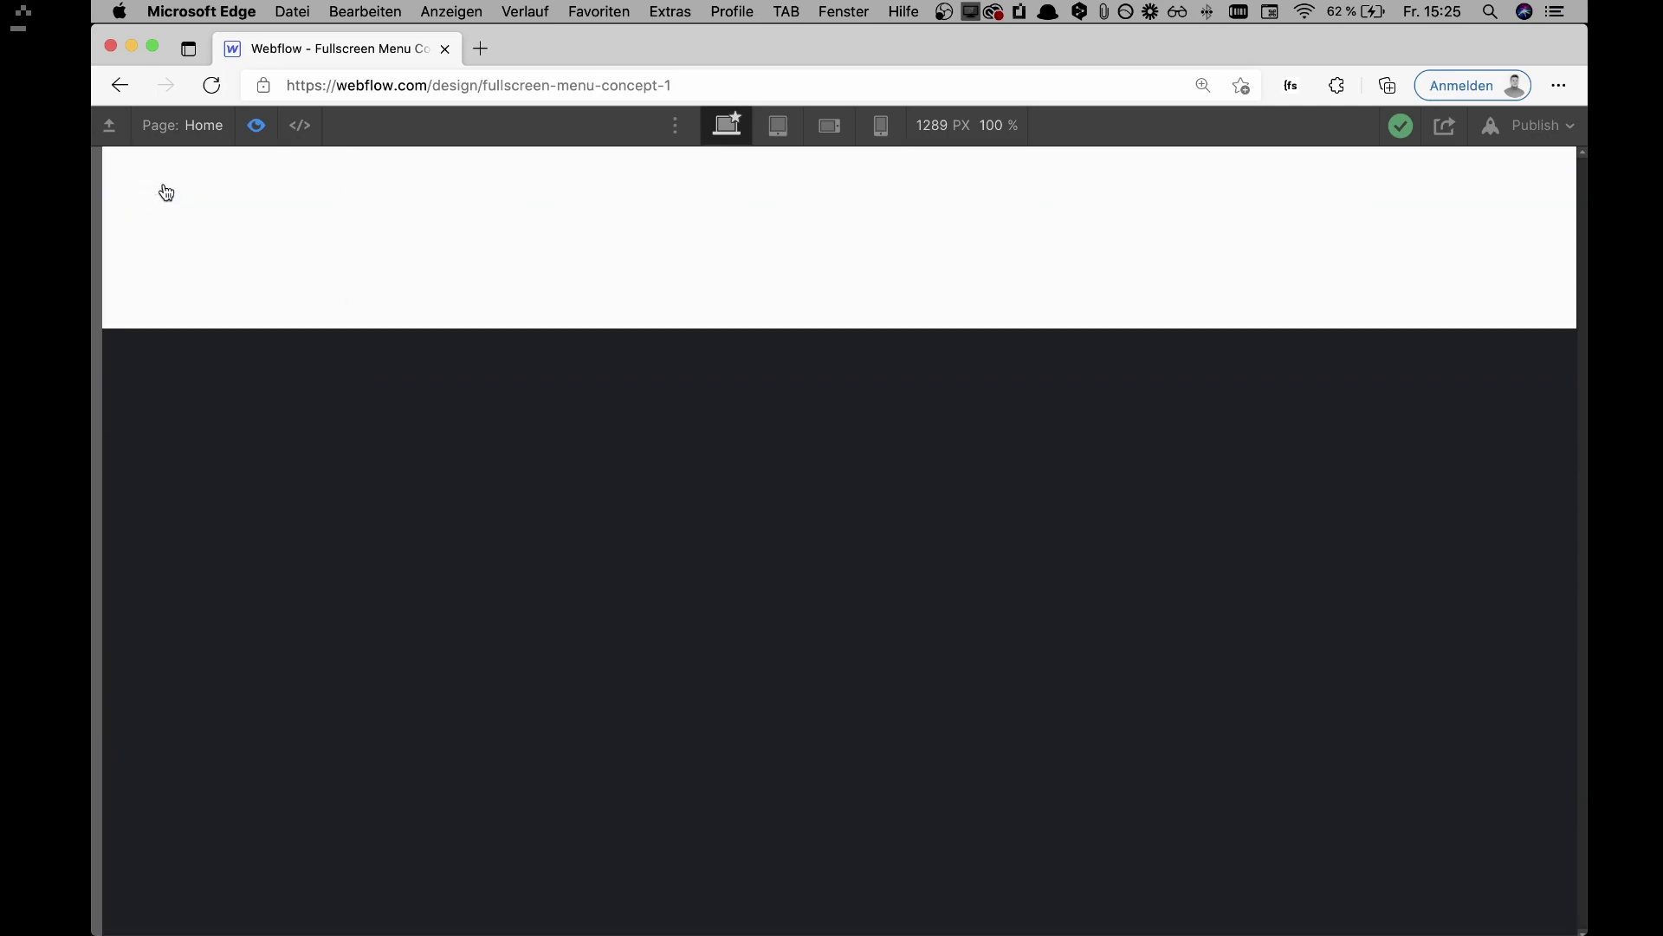
{"action": "left_click", "coordinate": [245, 140]}
Step: Inspect the Nav Menu element's style settings and view the opened fullscreen menu in preview
{"action": "key", "text": "z"}
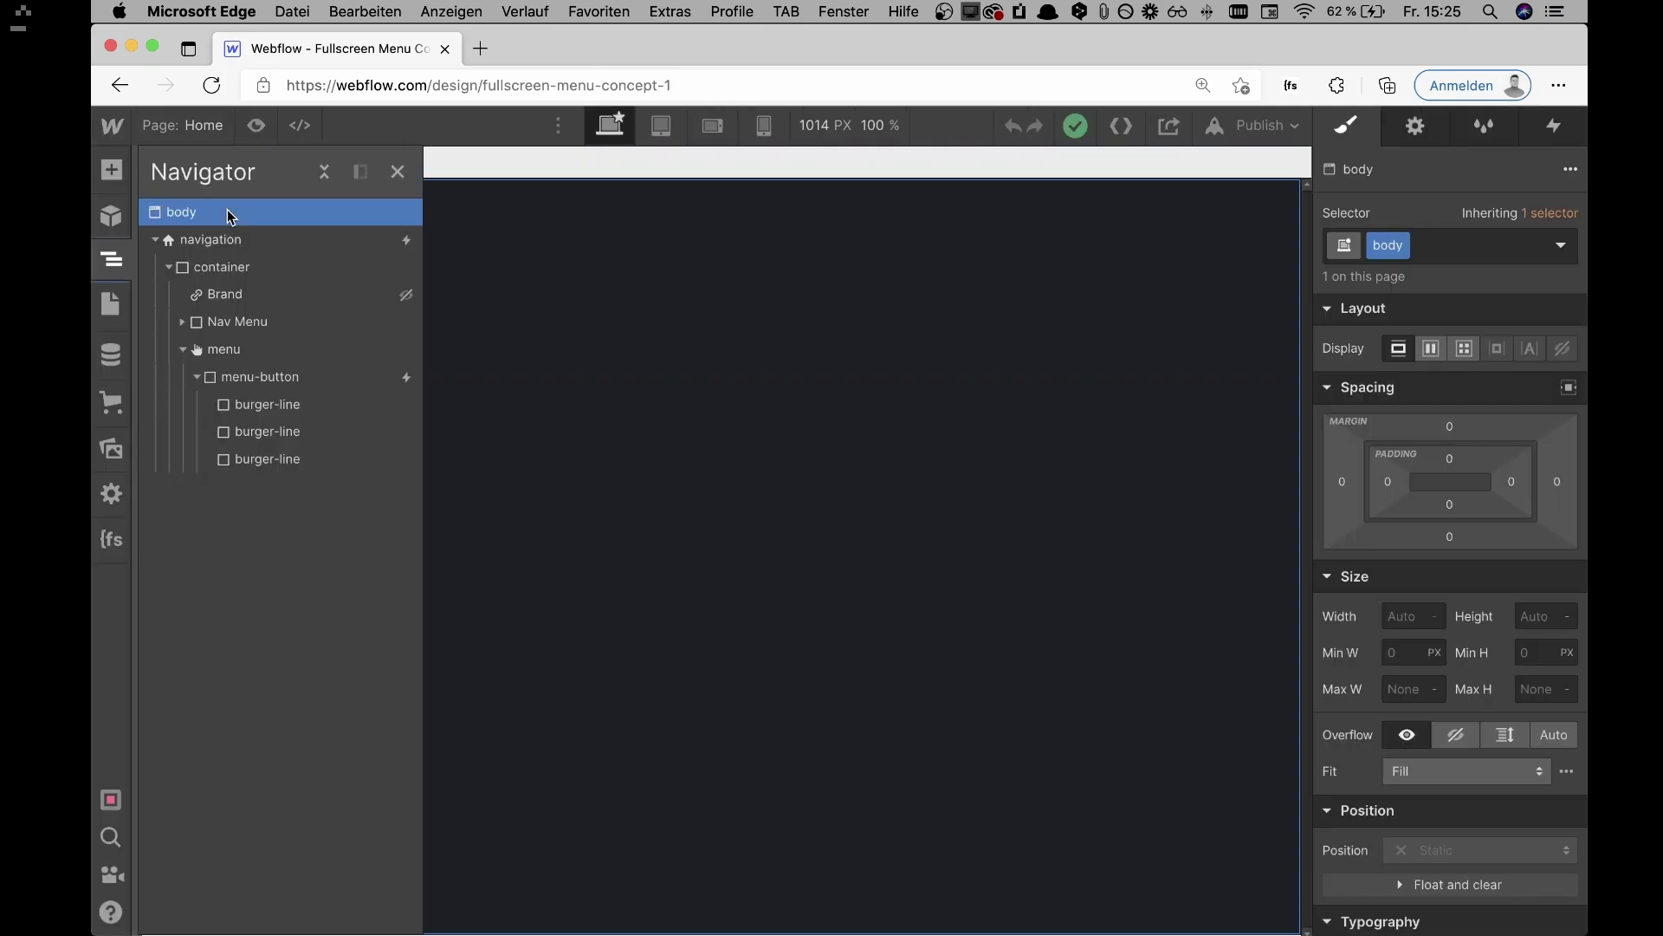
{"action": "left_click", "coordinate": [220, 321]}
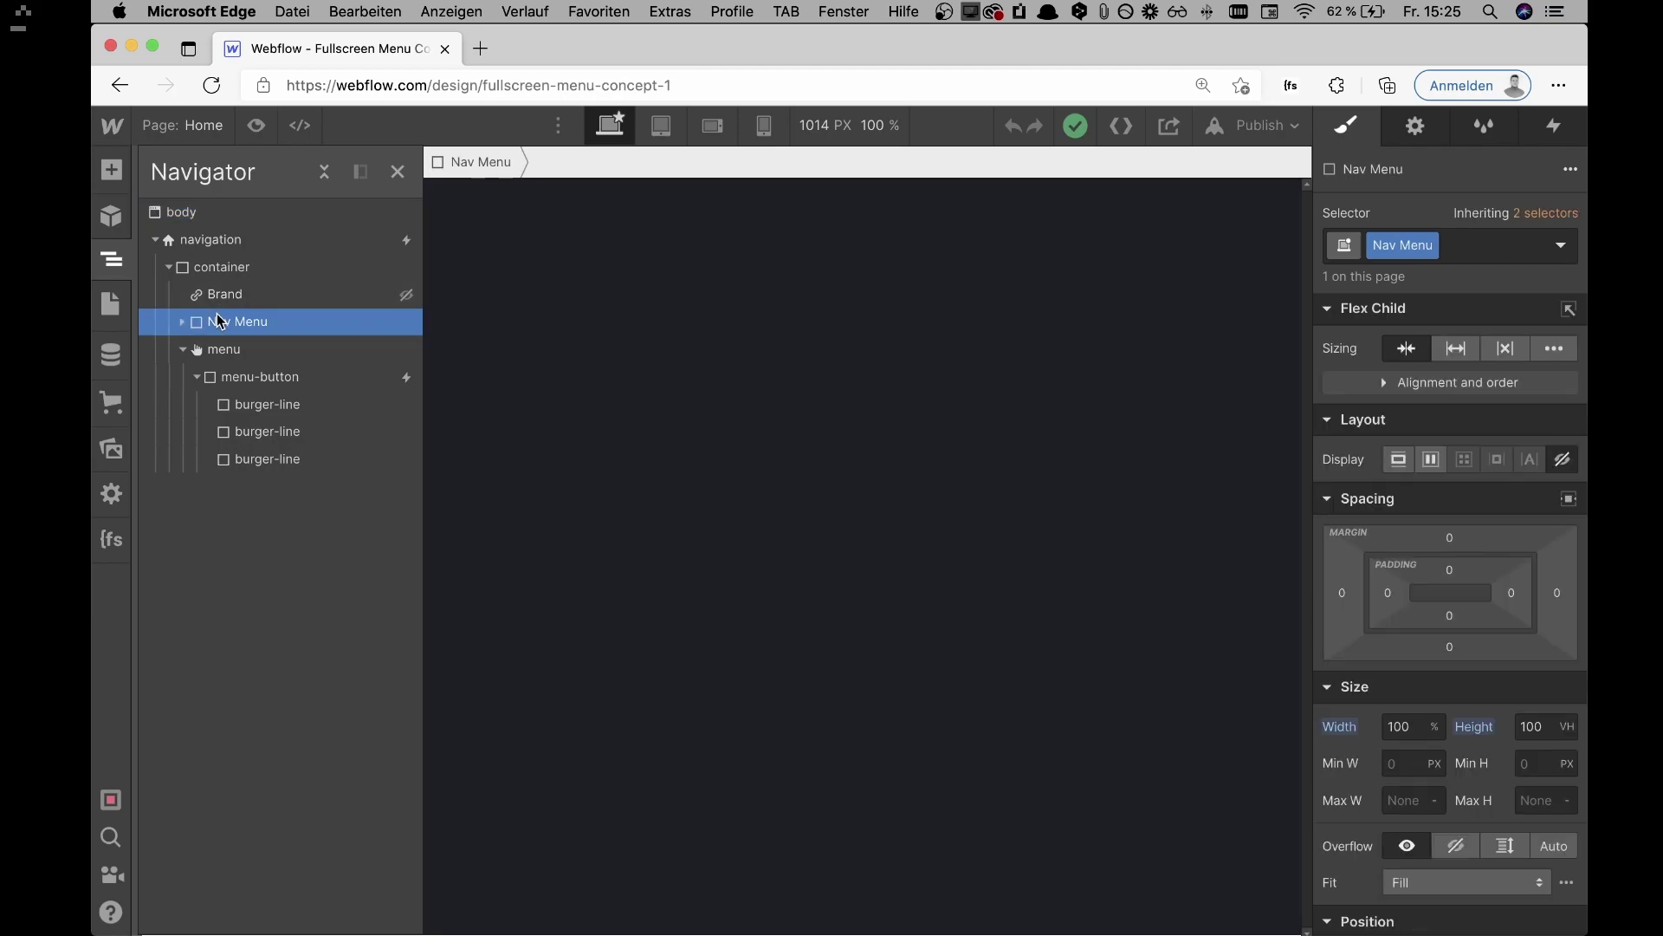
{"action": "left_click", "coordinate": [520, 427]}
{"action": "key", "text": "super+shift+p"}
{"action": "left_click", "coordinate": [161, 192]}
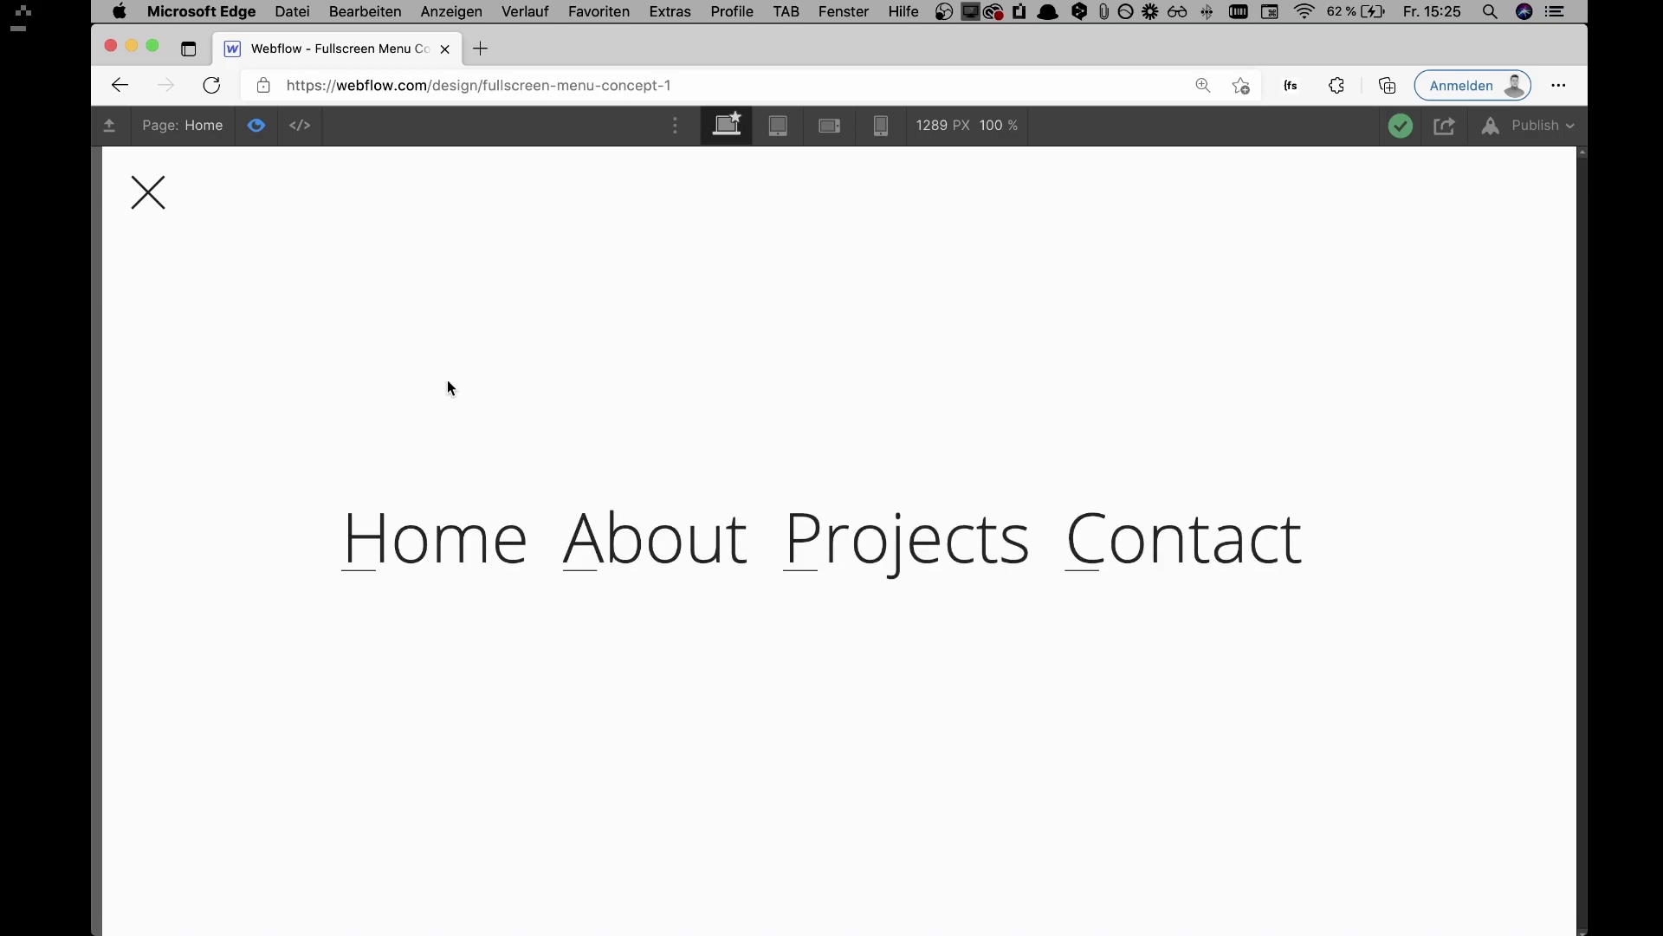
{"action": "left_click", "coordinate": [257, 127]}
Step: Inspect the style settings of the menu element and its nested menu-button in the element tree
{"action": "key", "text": "z"}
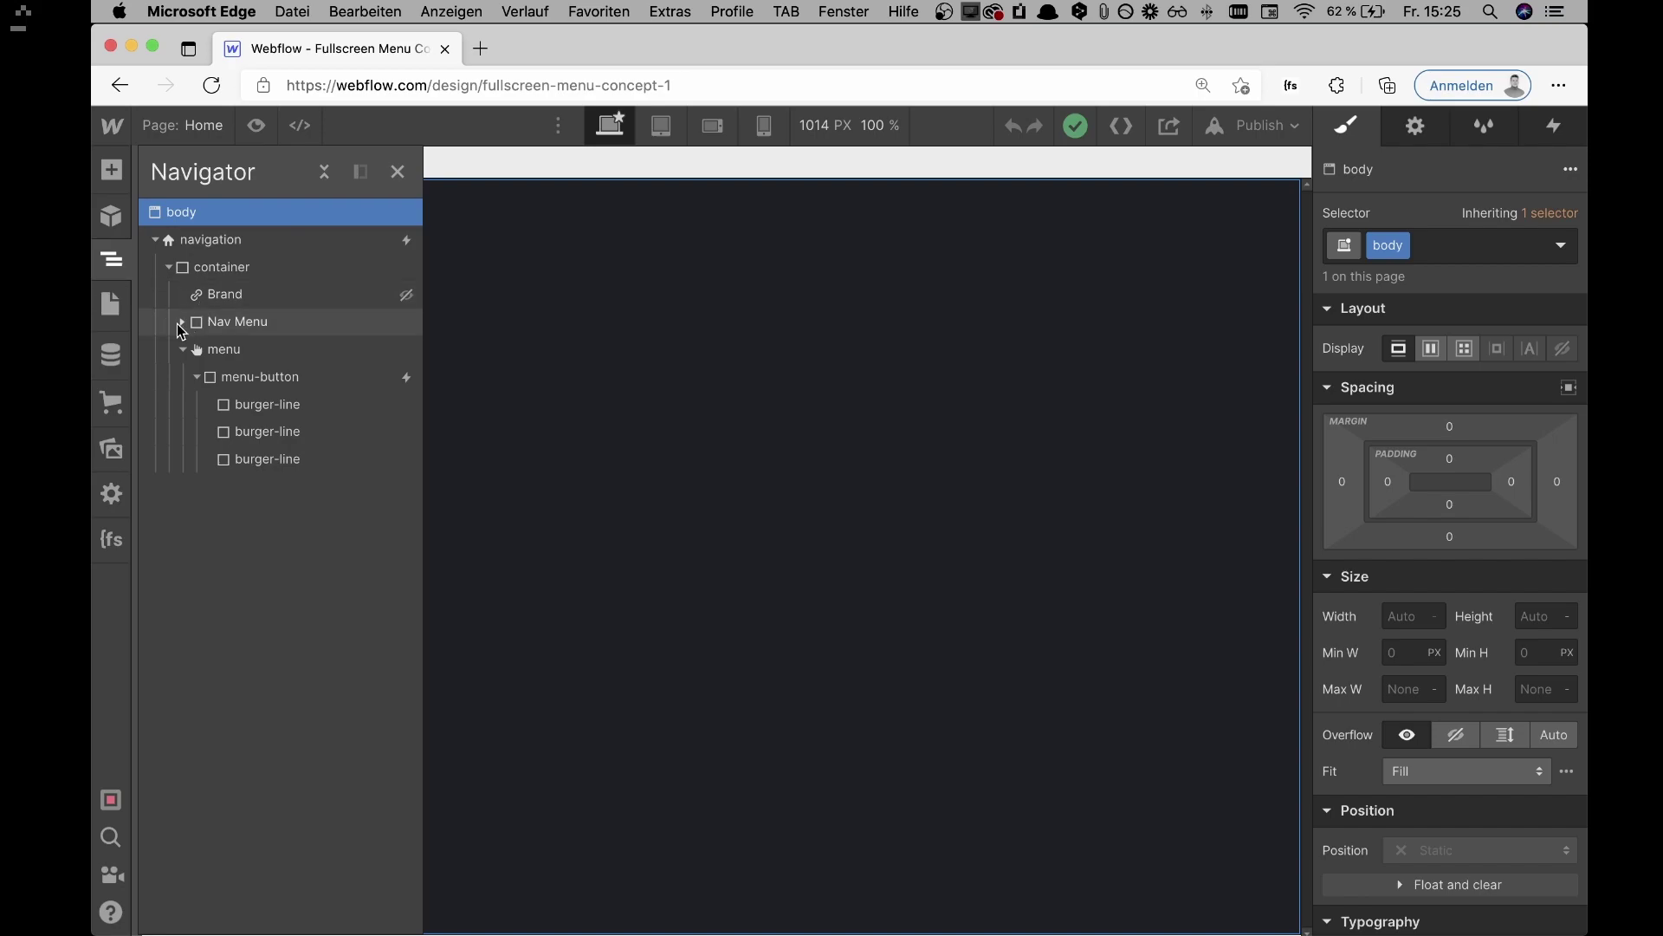
{"action": "left_click", "coordinate": [221, 351]}
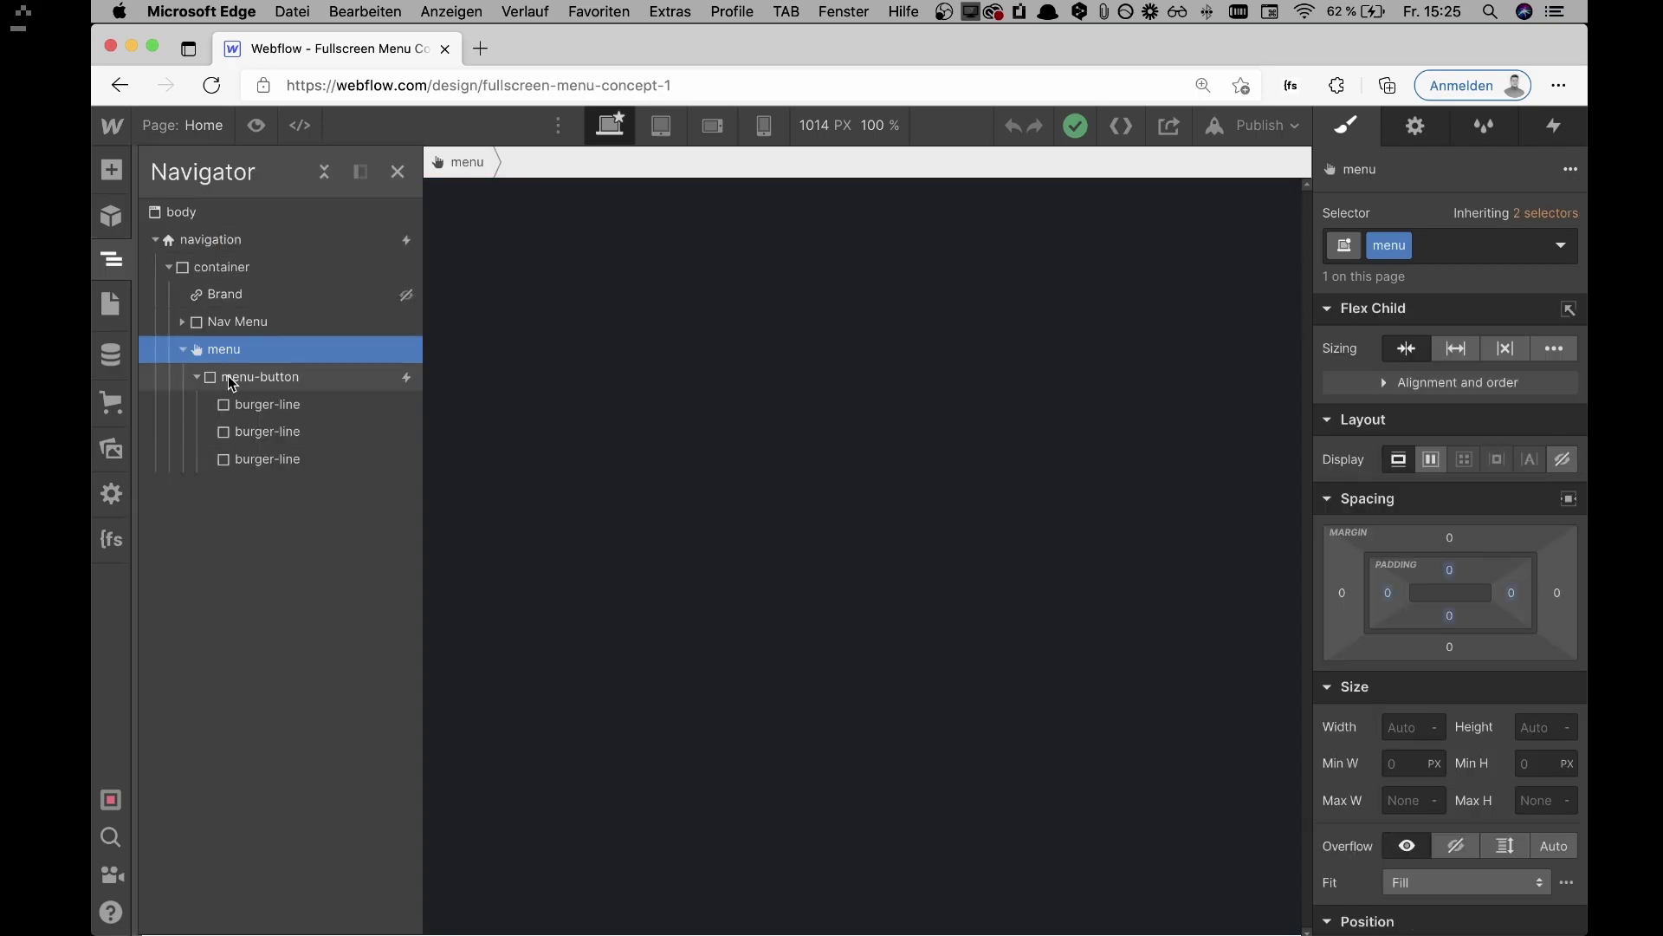
{"action": "left_click", "coordinate": [232, 382]}
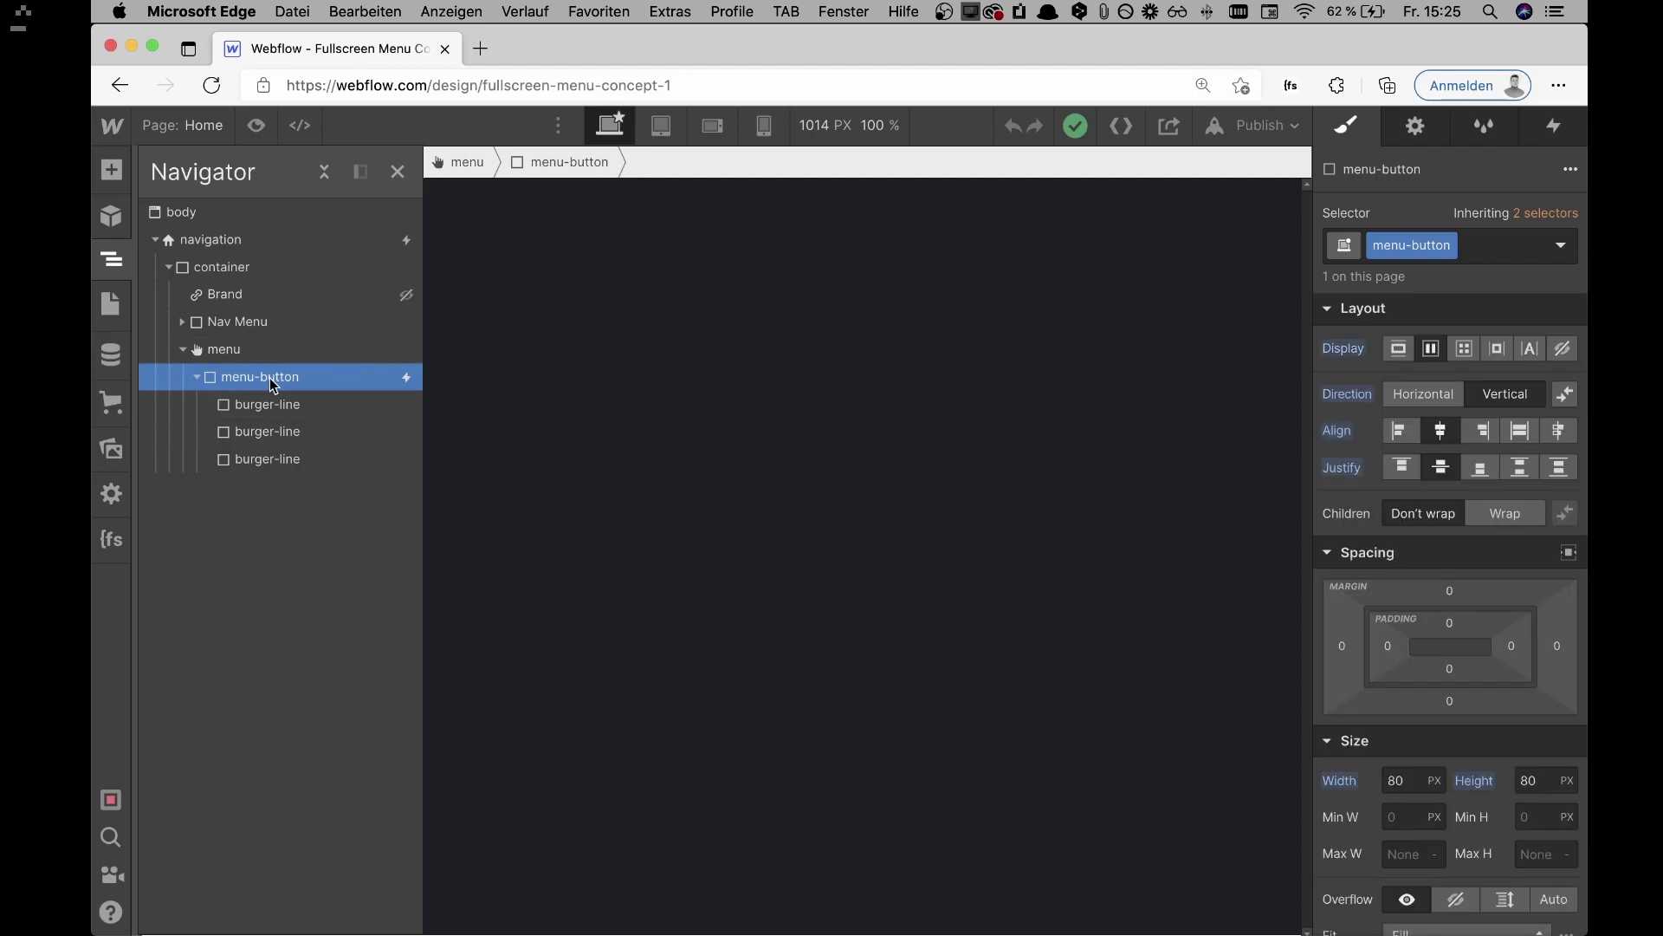
Step: Examine a burger-line of the hamburger icon on the canvas, including its spacing, size and remaining style settings
{"action": "key", "text": "z"}
{"action": "left_click", "coordinate": [190, 219]}
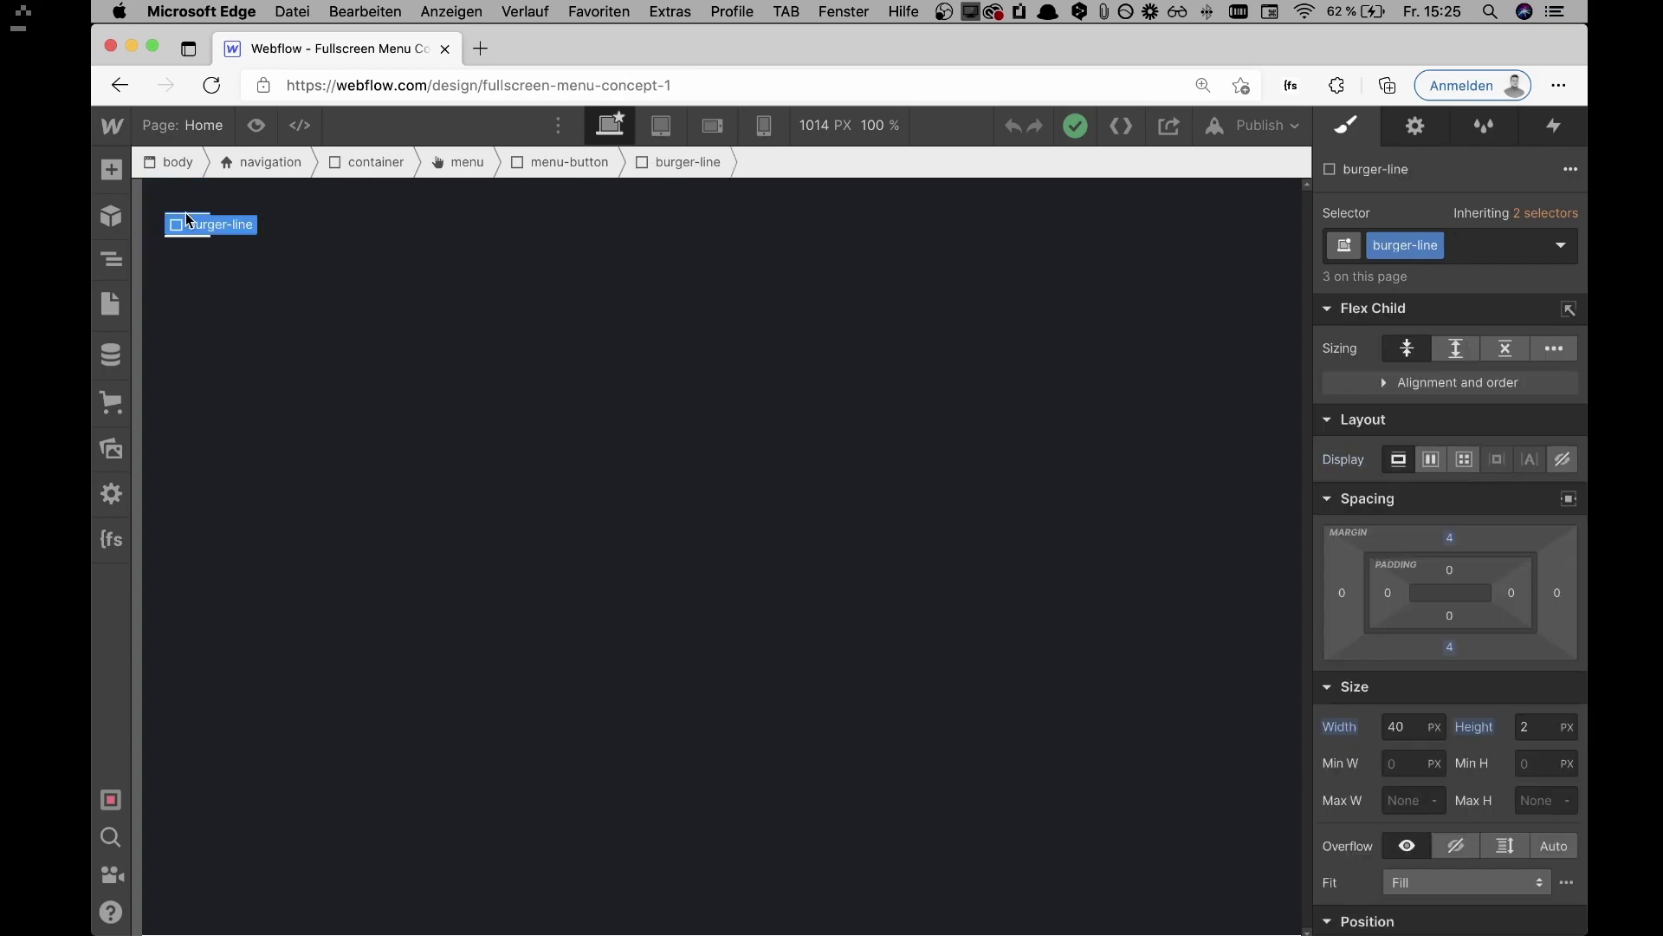
{"action": "mouse_move", "coordinate": [189, 241]}
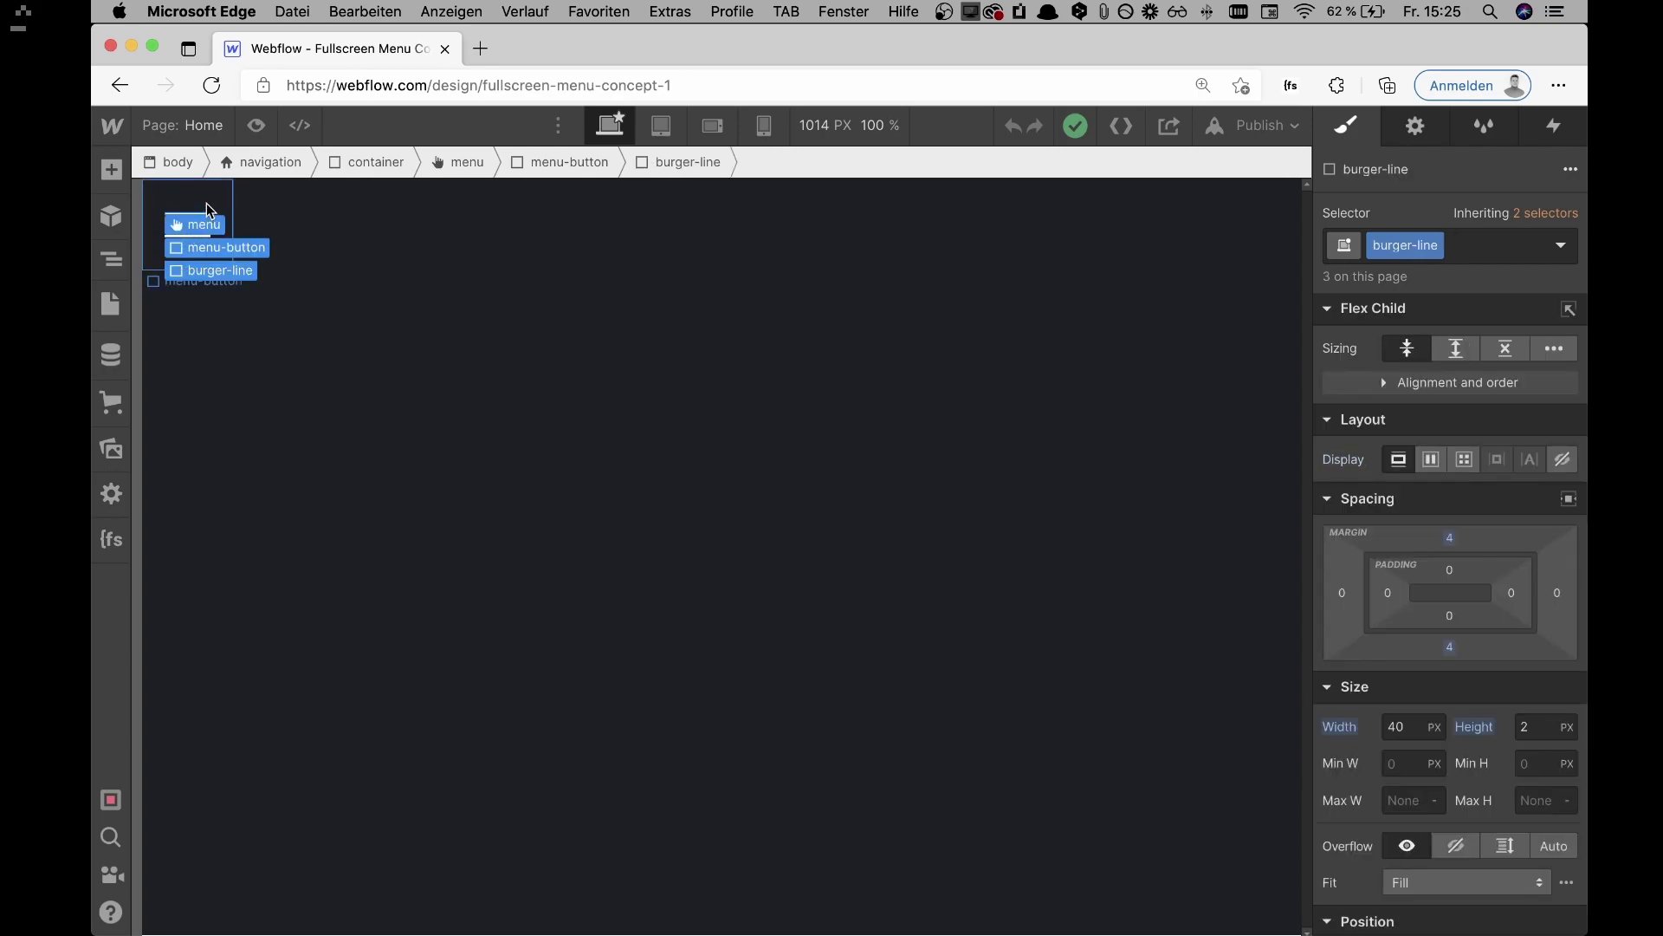
{"action": "left_click", "coordinate": [210, 210]}
{"action": "left_click", "coordinate": [293, 233]}
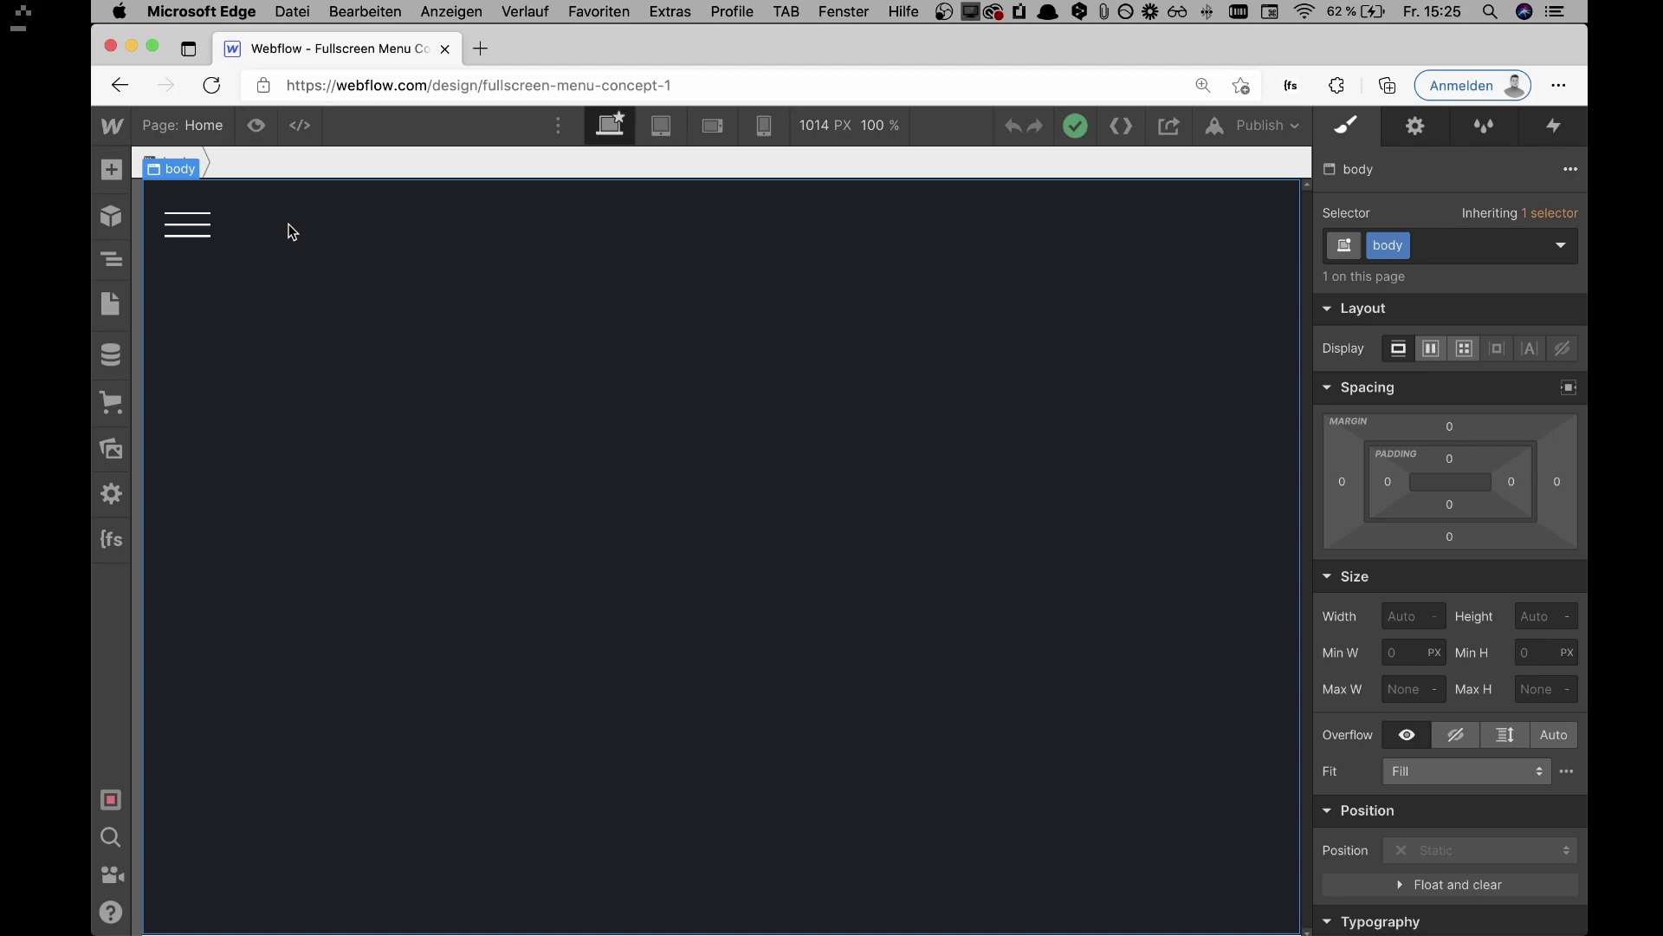
{"action": "left_click", "coordinate": [211, 223]}
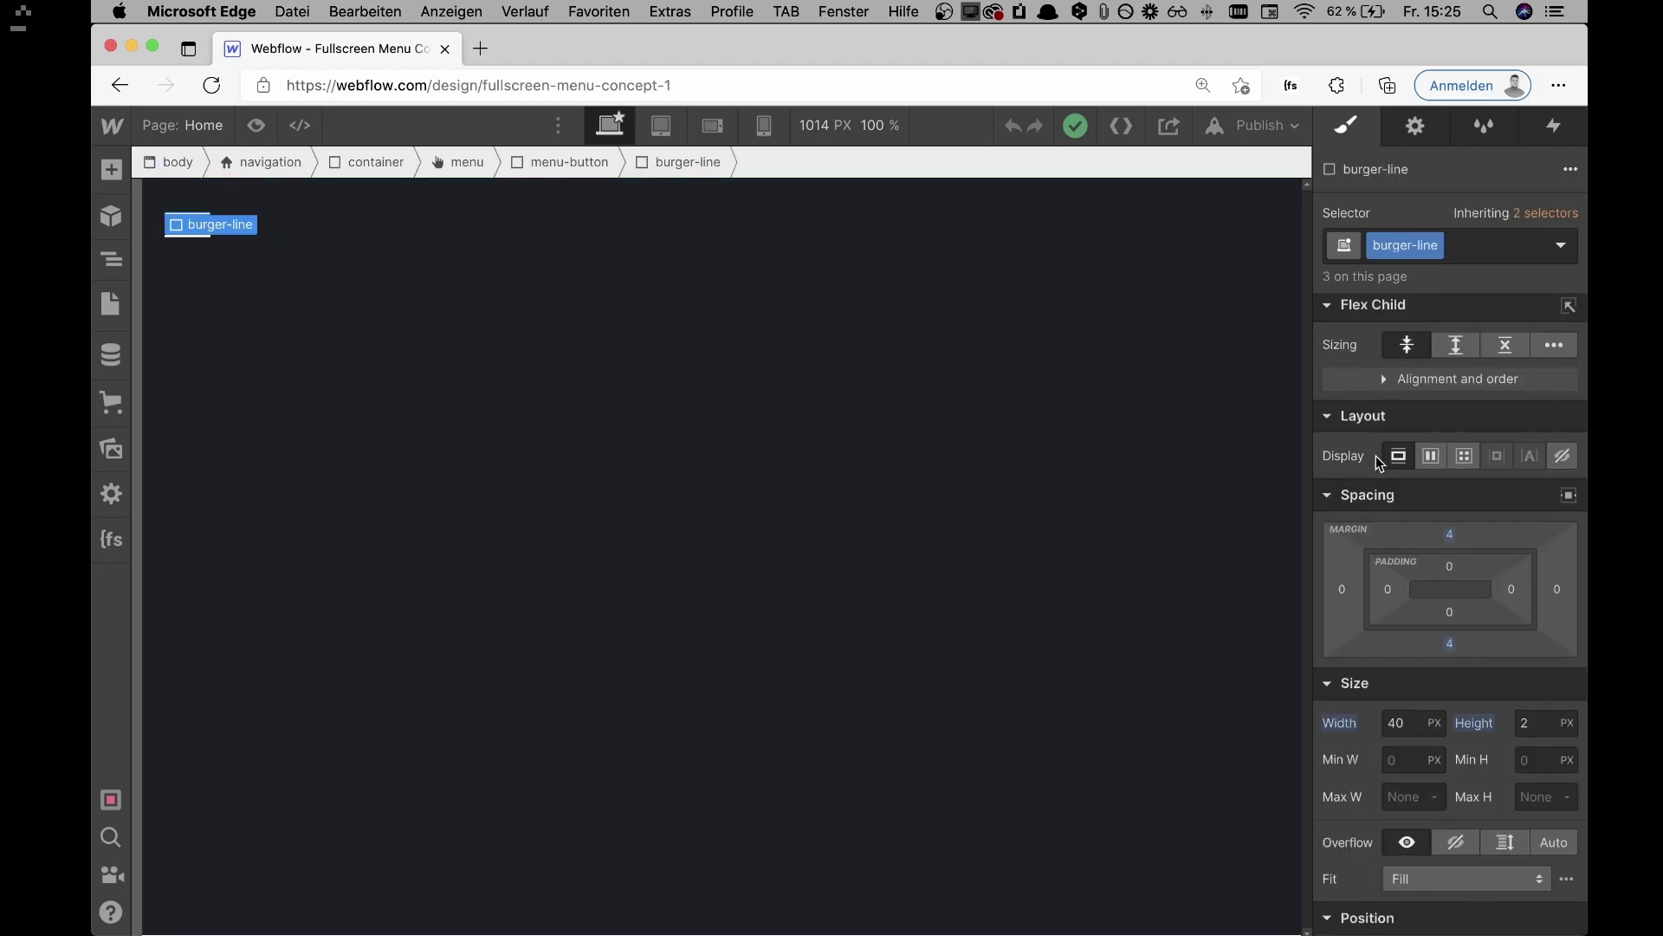
{"action": "scroll", "coordinate": [1378, 520], "scroll_direction": "down", "scroll_amount": 2}
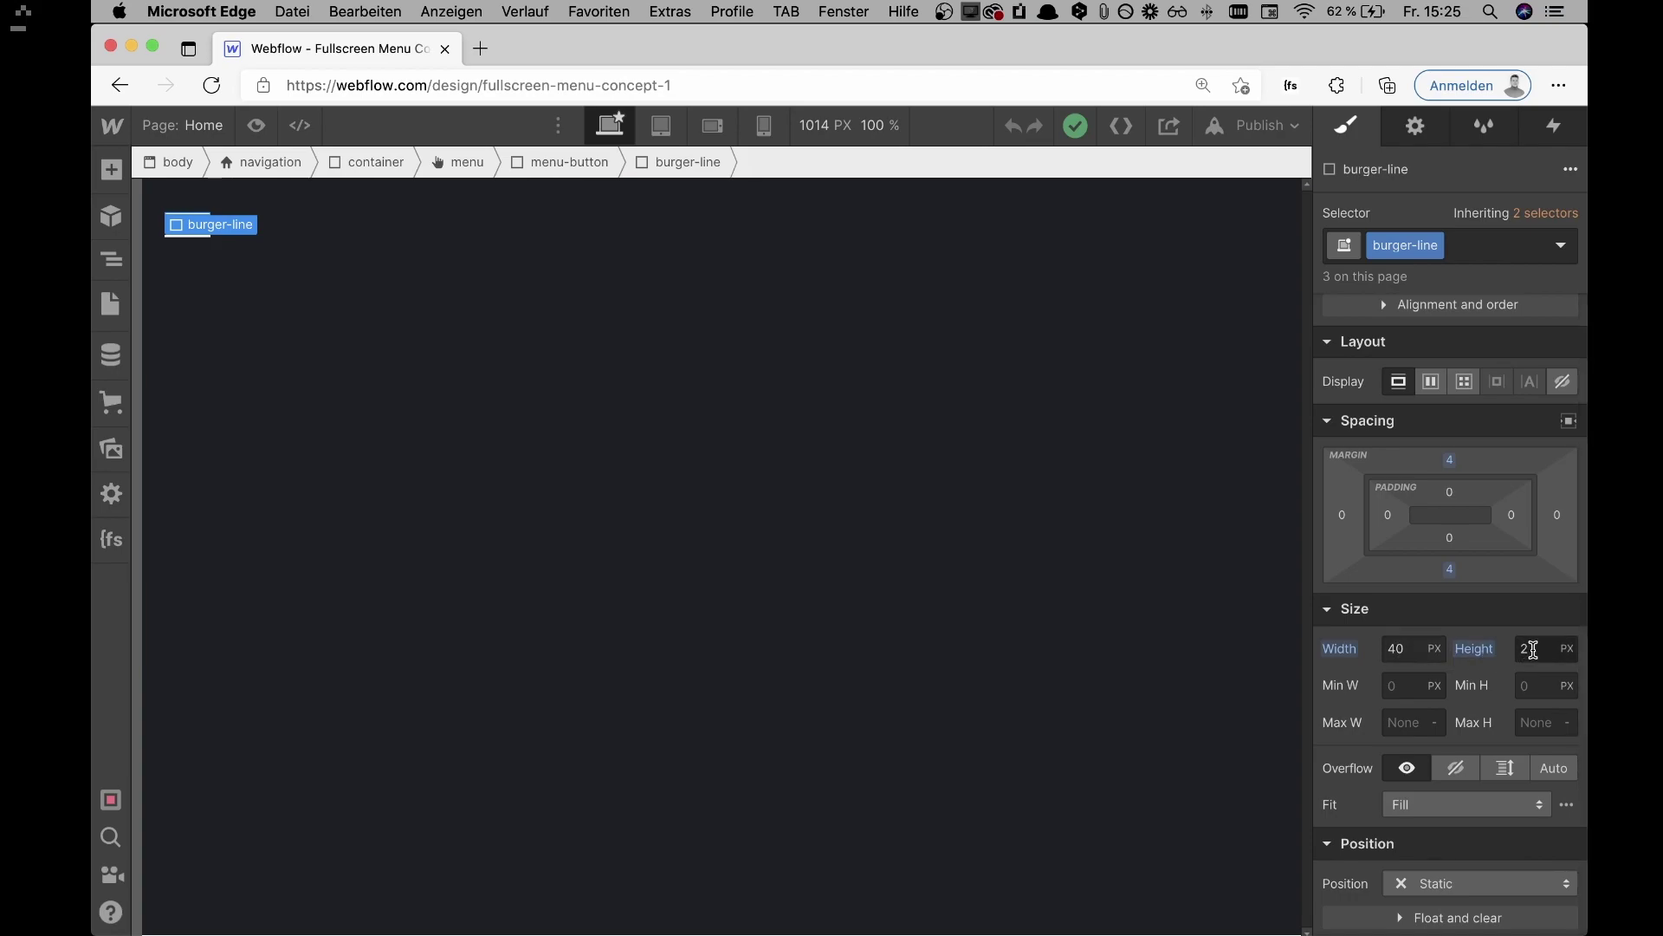
{"action": "scroll", "coordinate": [1530, 643], "scroll_direction": "down", "scroll_amount": 10}
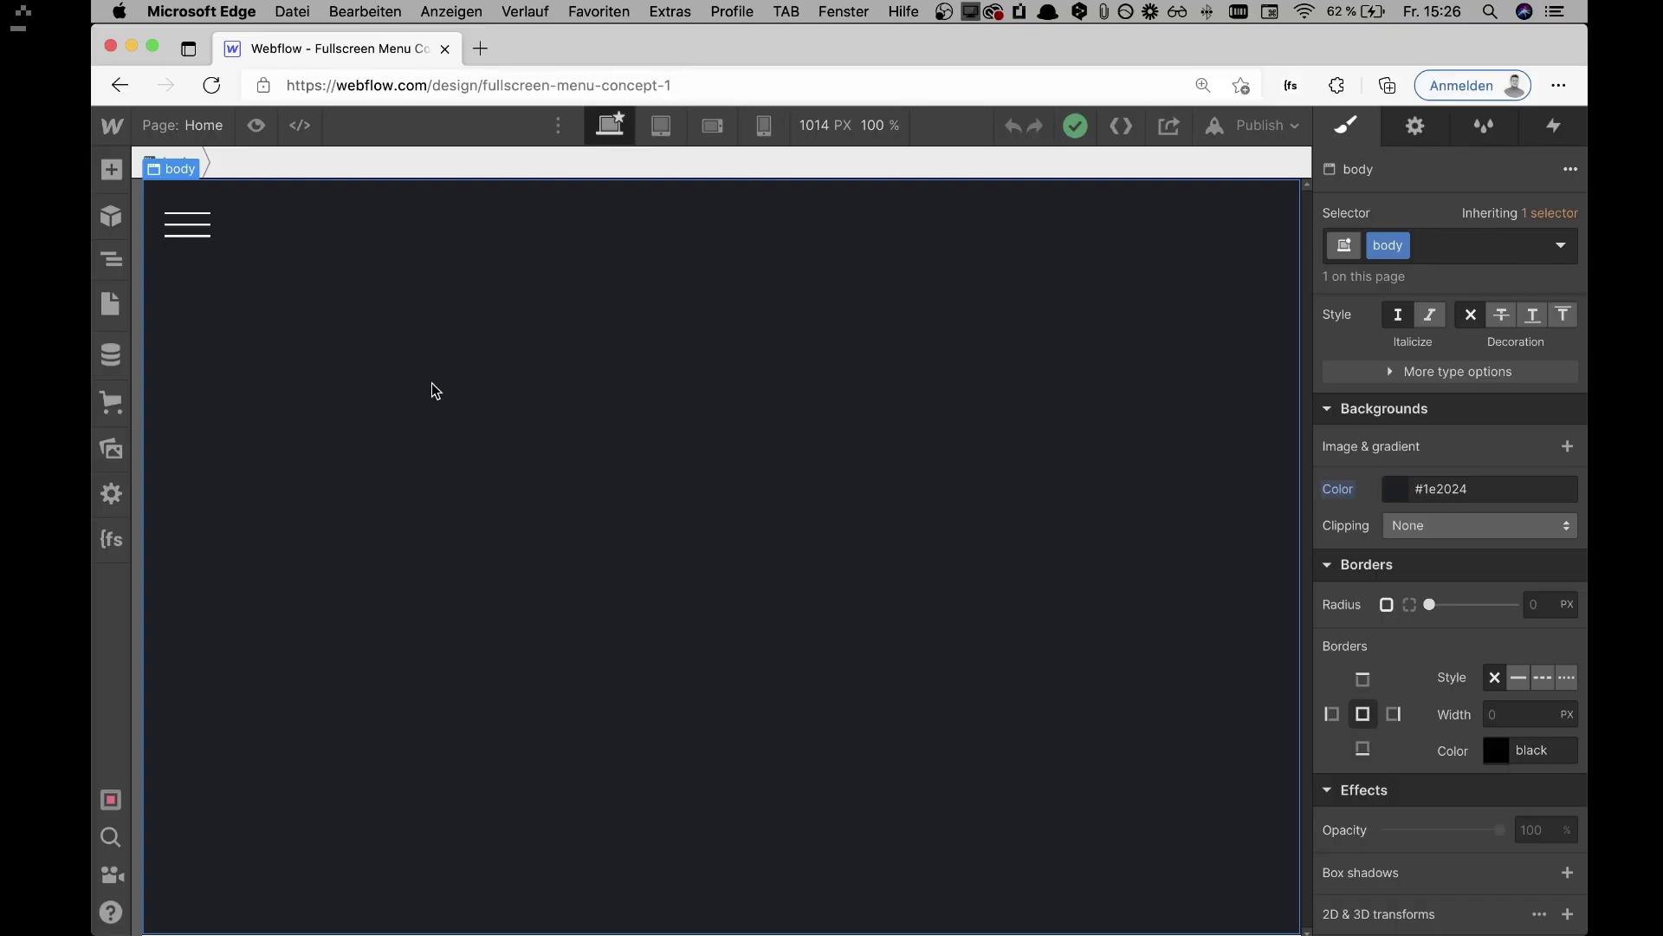
Step: Preview the page again and toggle the hamburger button to check its change into a cross
{"action": "key", "text": "super+shift+p"}
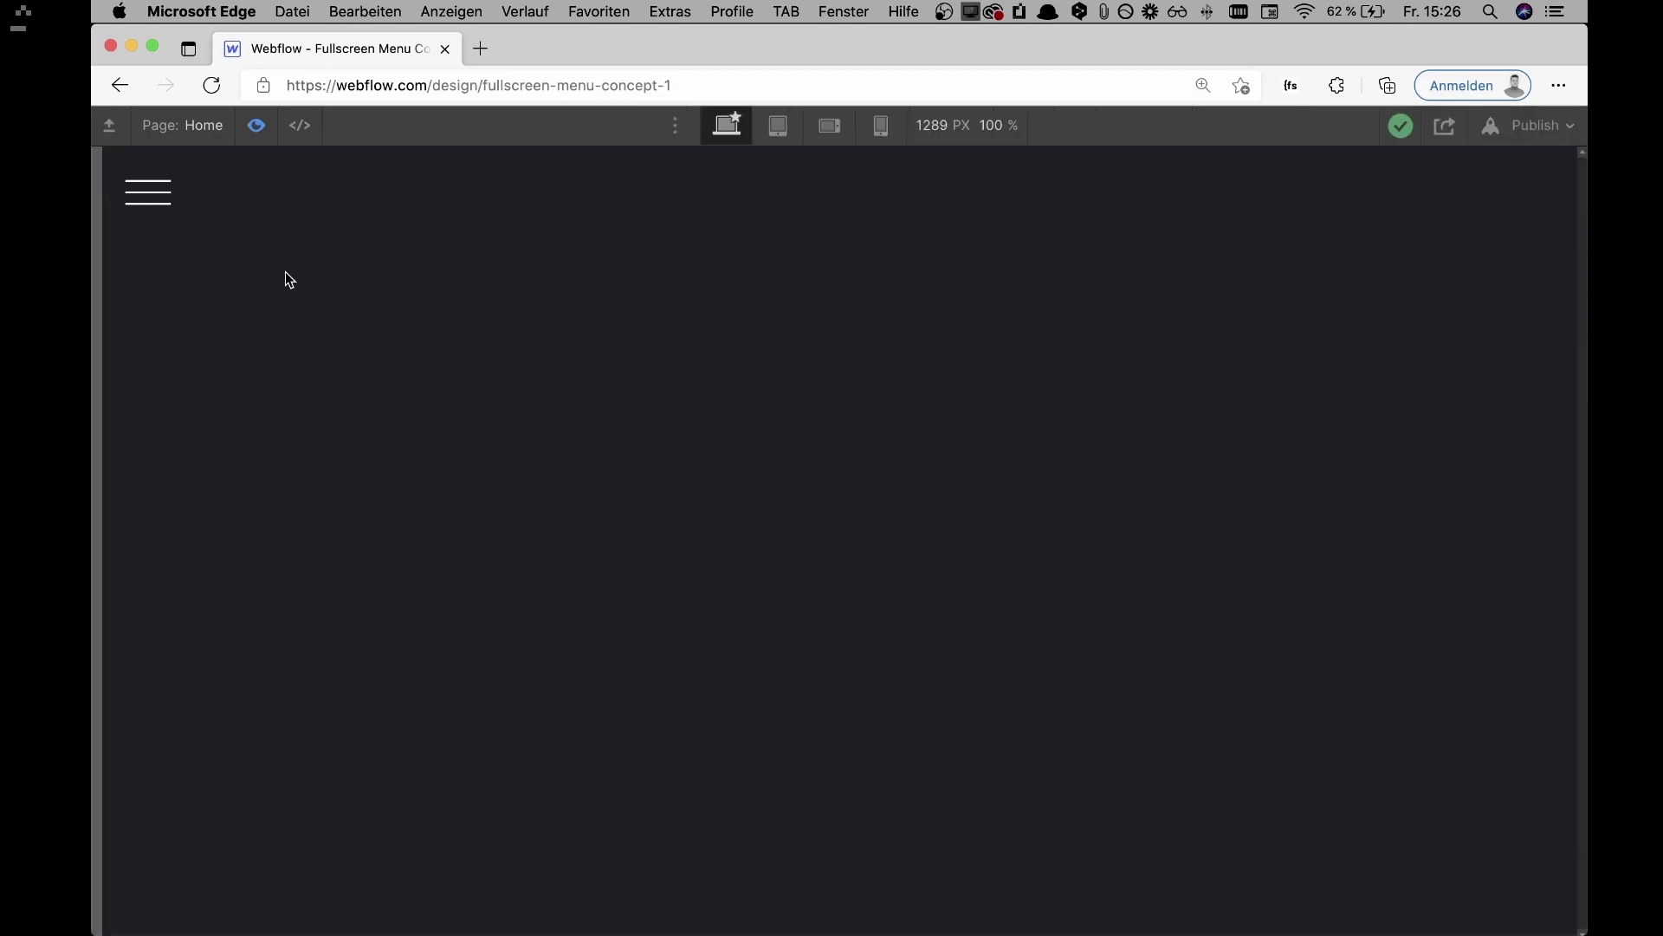
{"action": "left_click", "coordinate": [155, 185]}
{"action": "left_click", "coordinate": [164, 216]}
{"action": "left_click", "coordinate": [164, 206]}
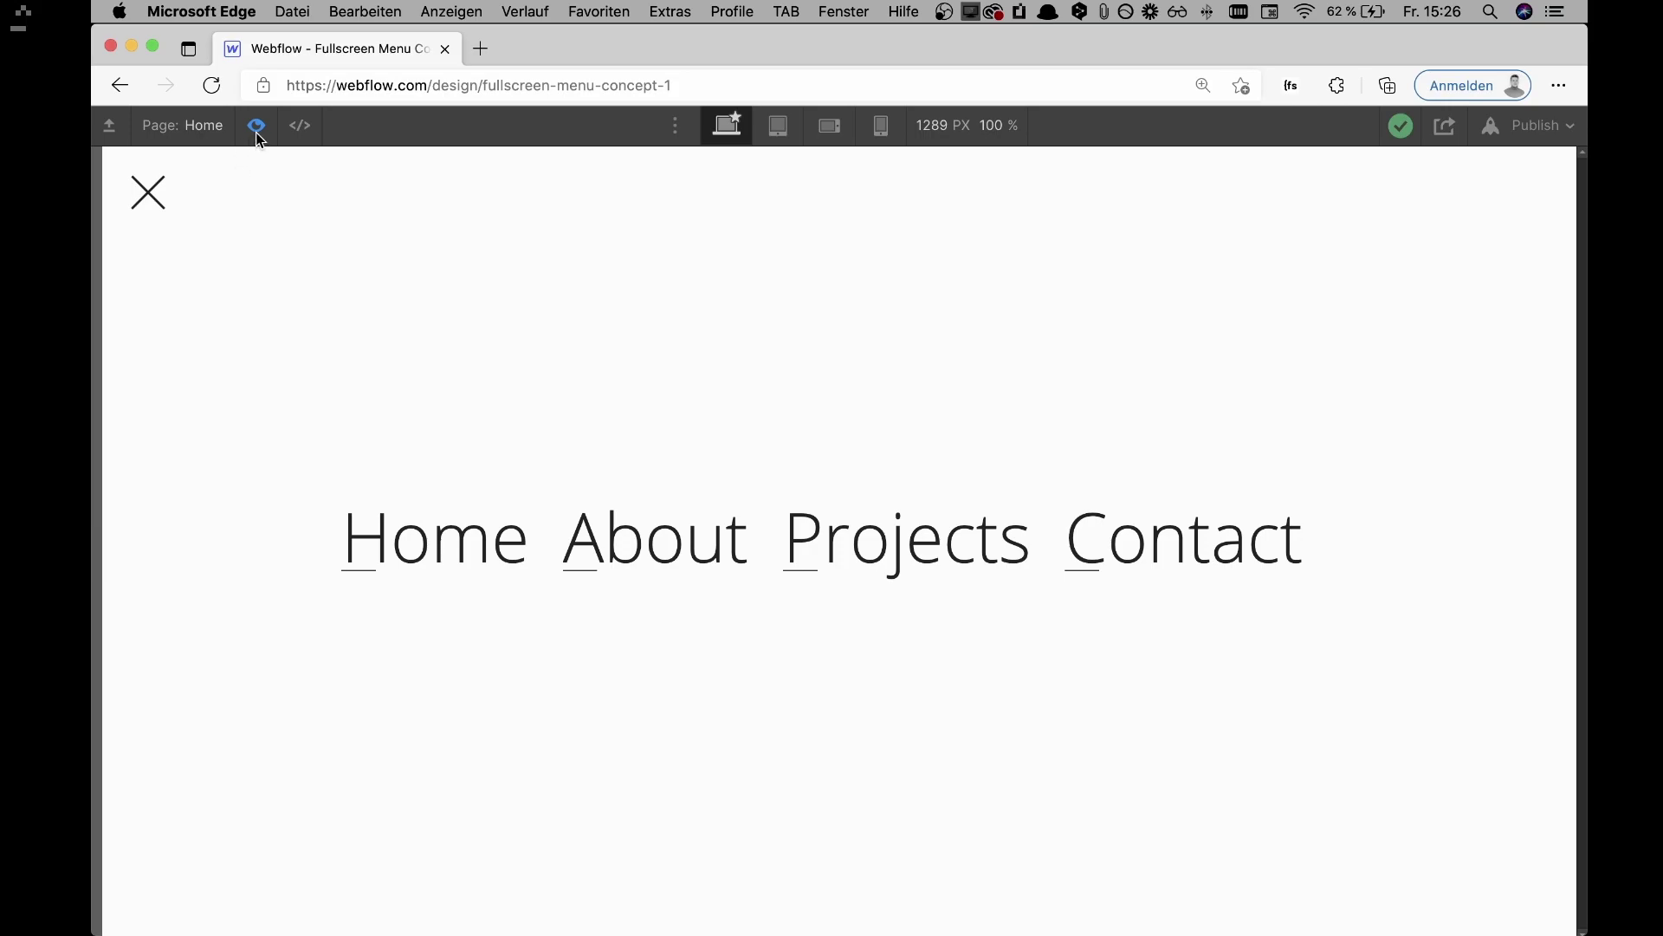
{"action": "left_click", "coordinate": [258, 138]}
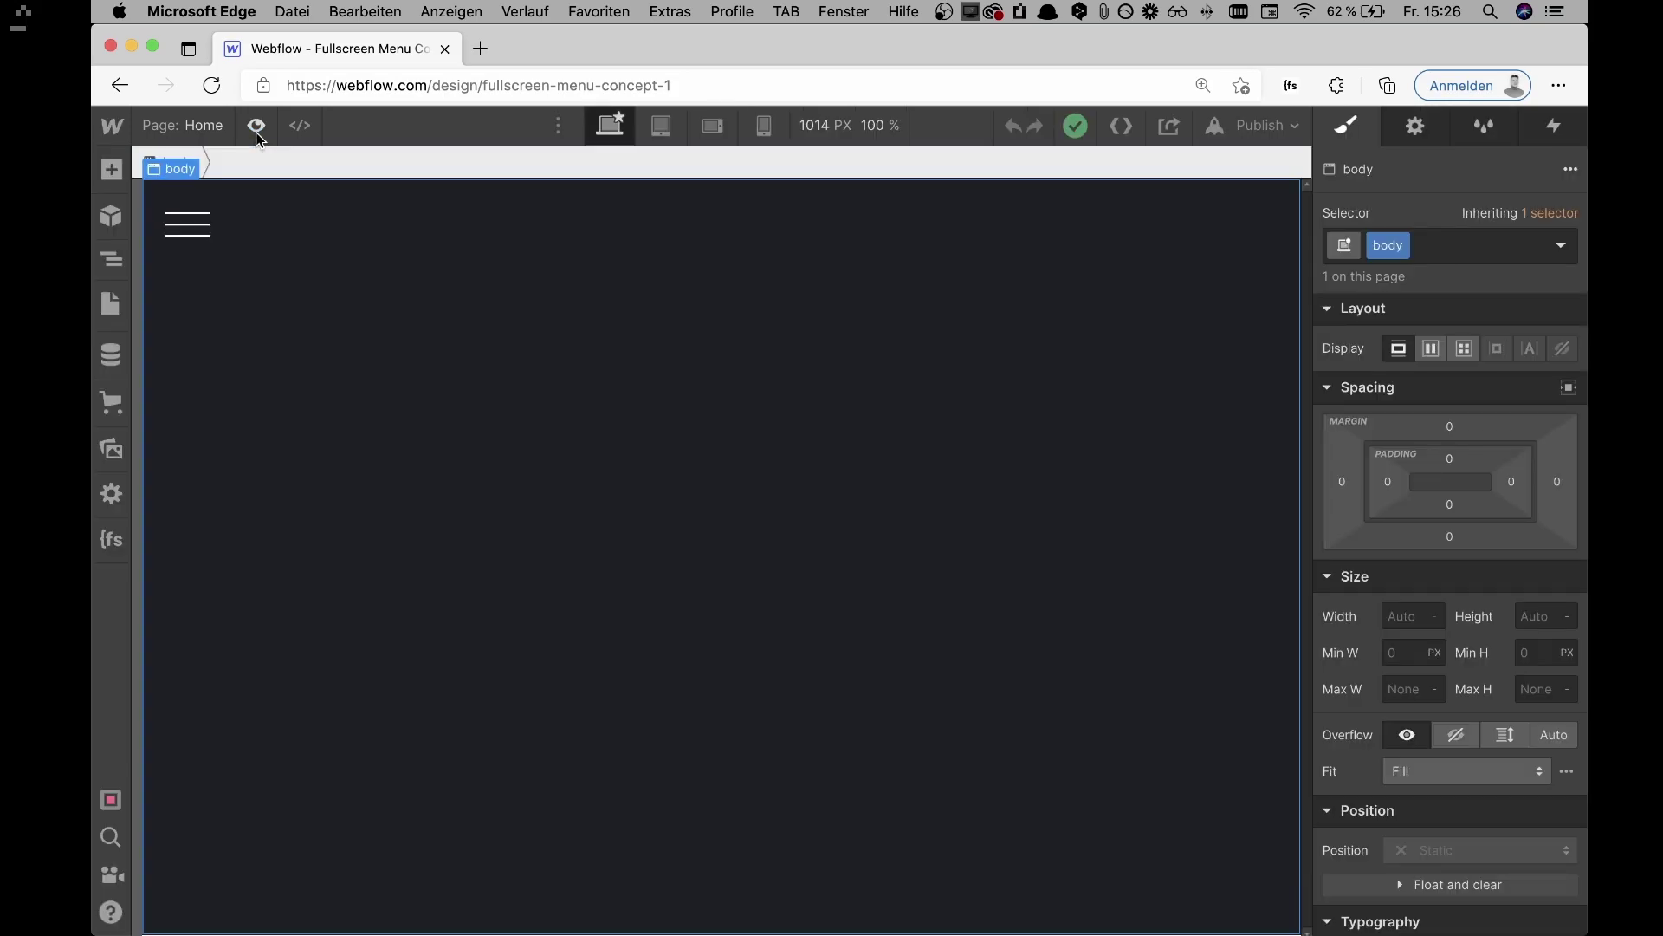
Step: Open the menu-open animation from the first-click action of the menu-button's mouse click interaction
{"action": "left_click", "coordinate": [227, 235]}
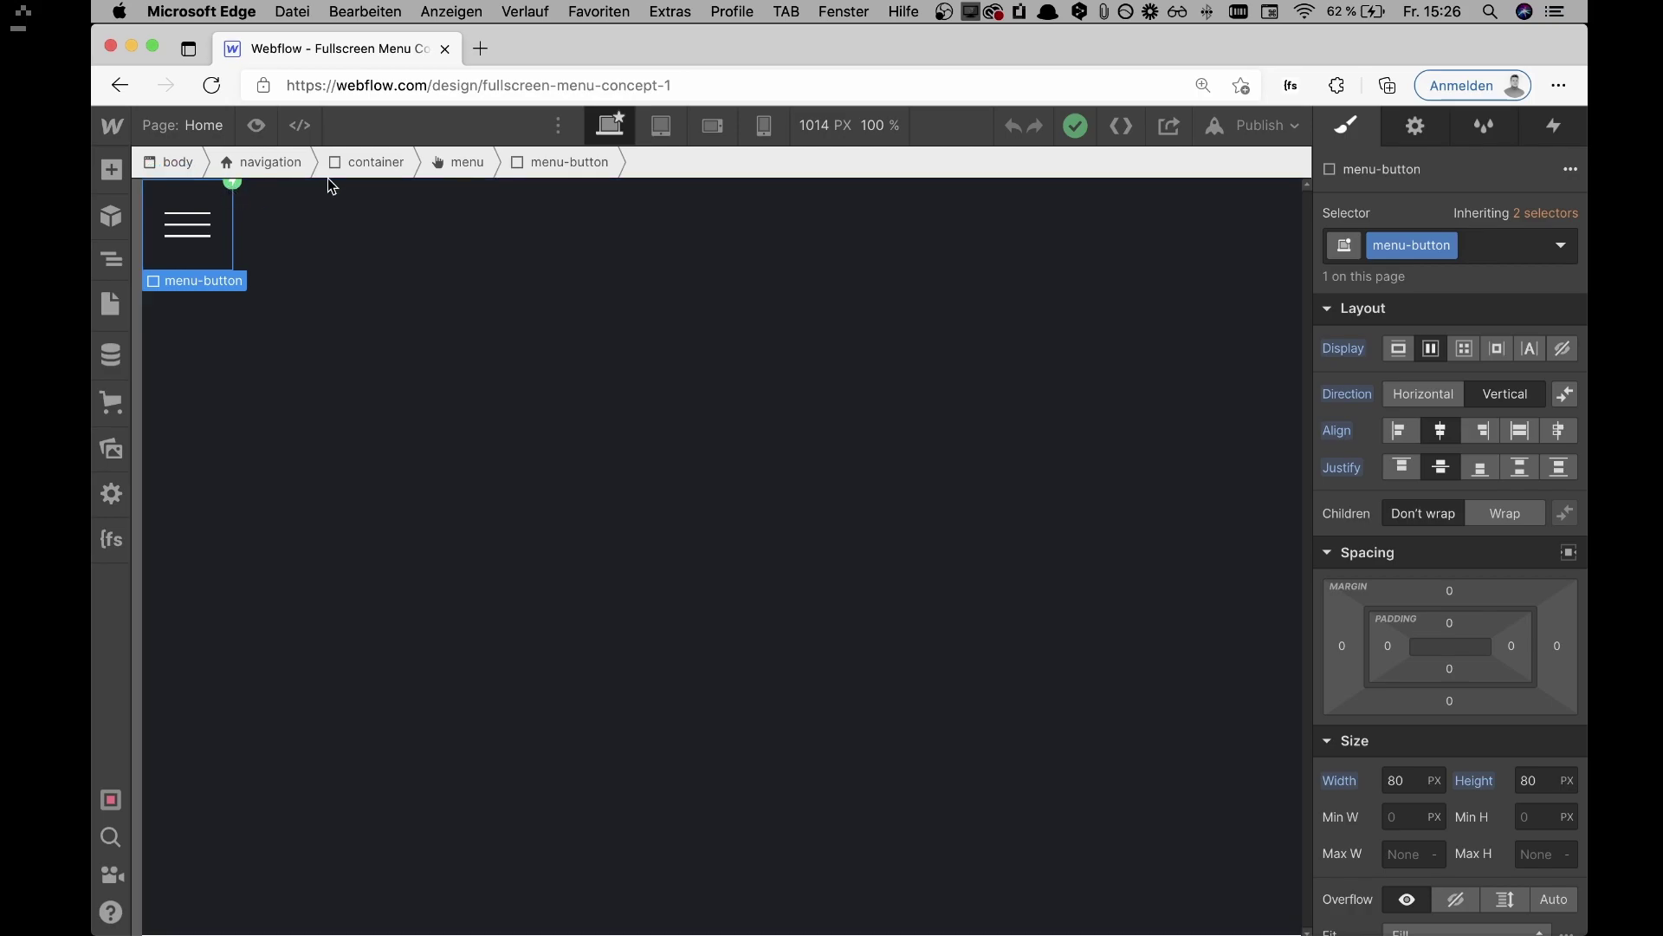
{"action": "left_click", "coordinate": [1536, 133]}
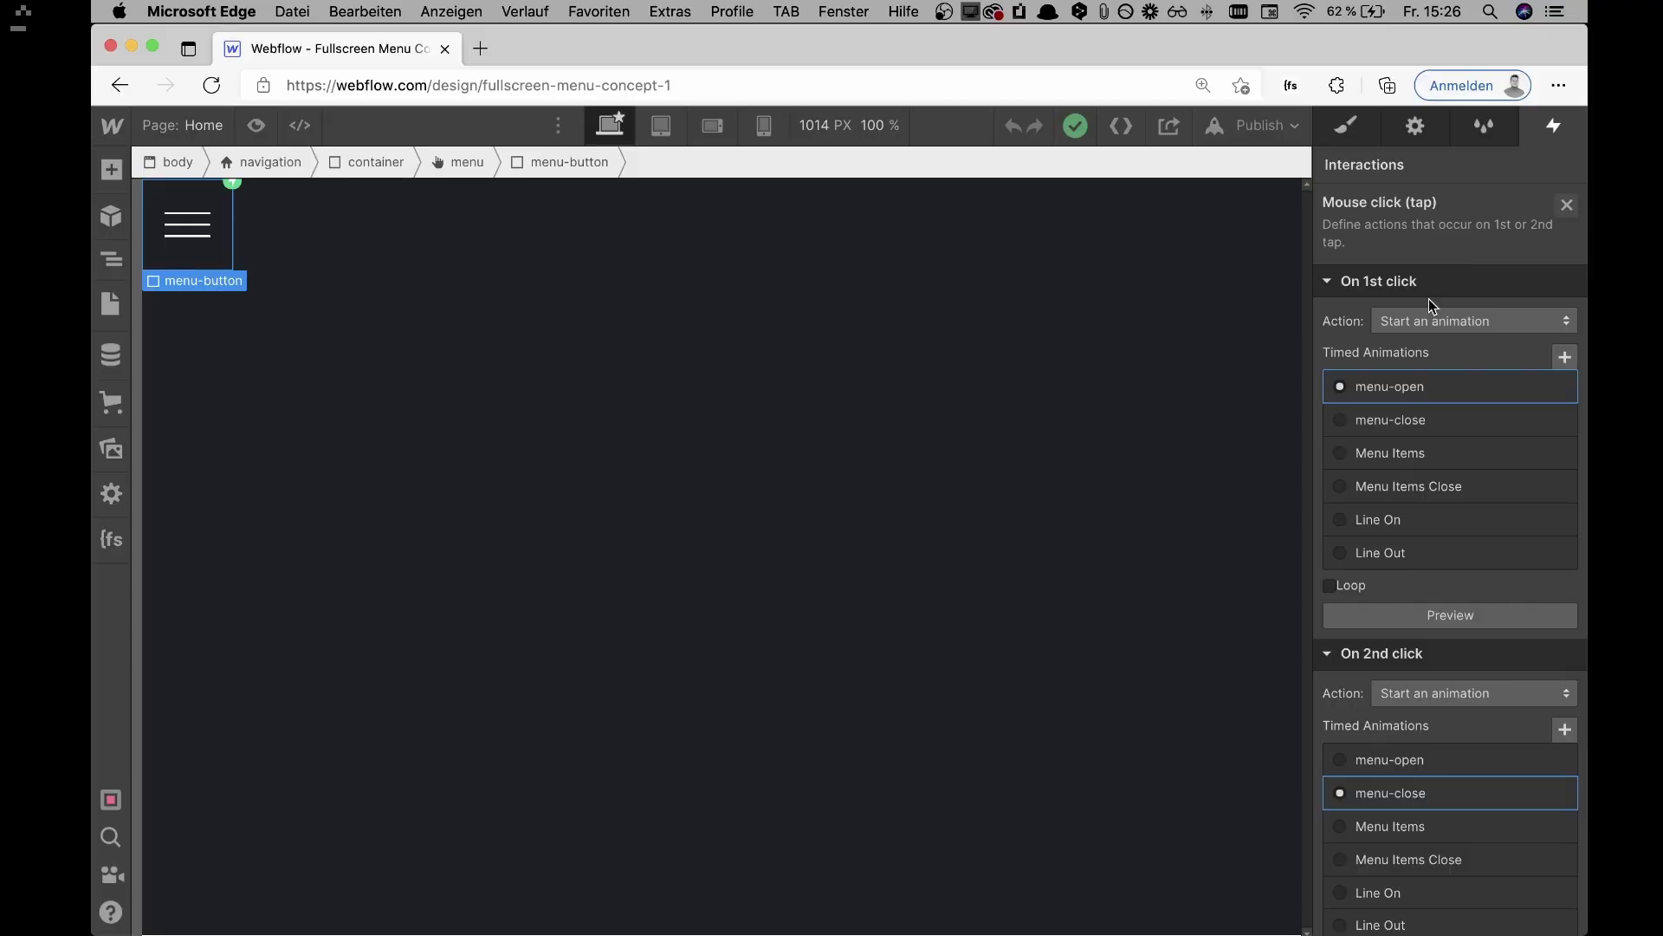
{"action": "left_click", "coordinate": [1420, 394]}
{"action": "left_click", "coordinate": [1419, 392]}
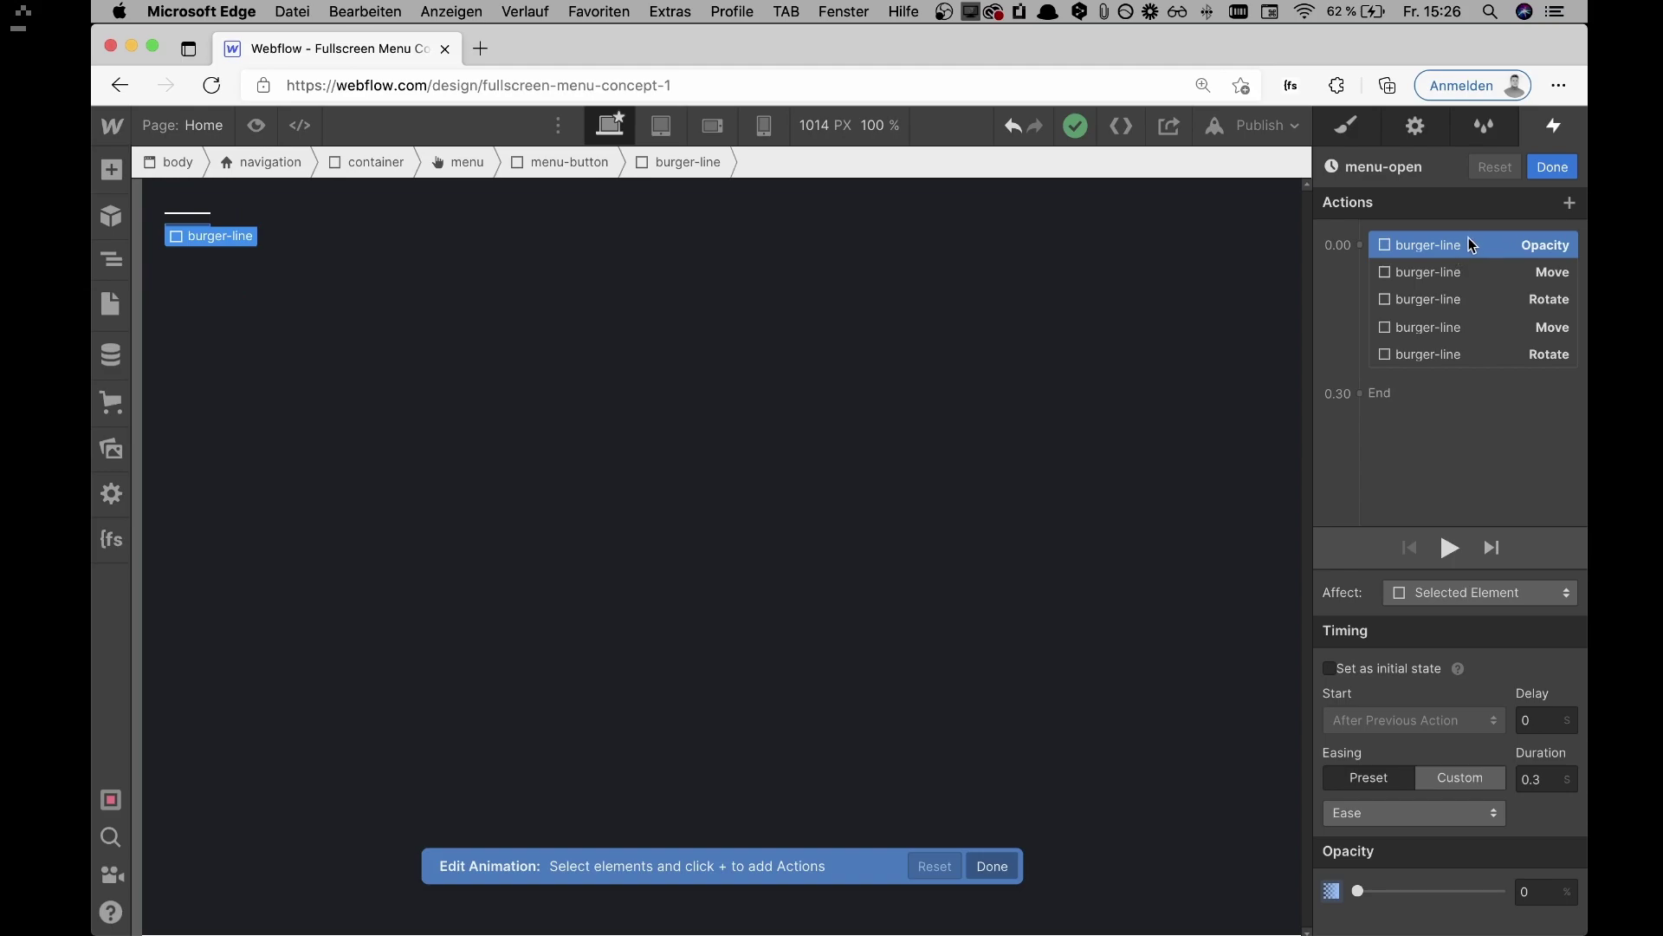
Step: Review the Opacity, Move and Rotate actions of the burger-lines in the menu-open animation and play it
{"action": "left_click", "coordinate": [415, 259]}
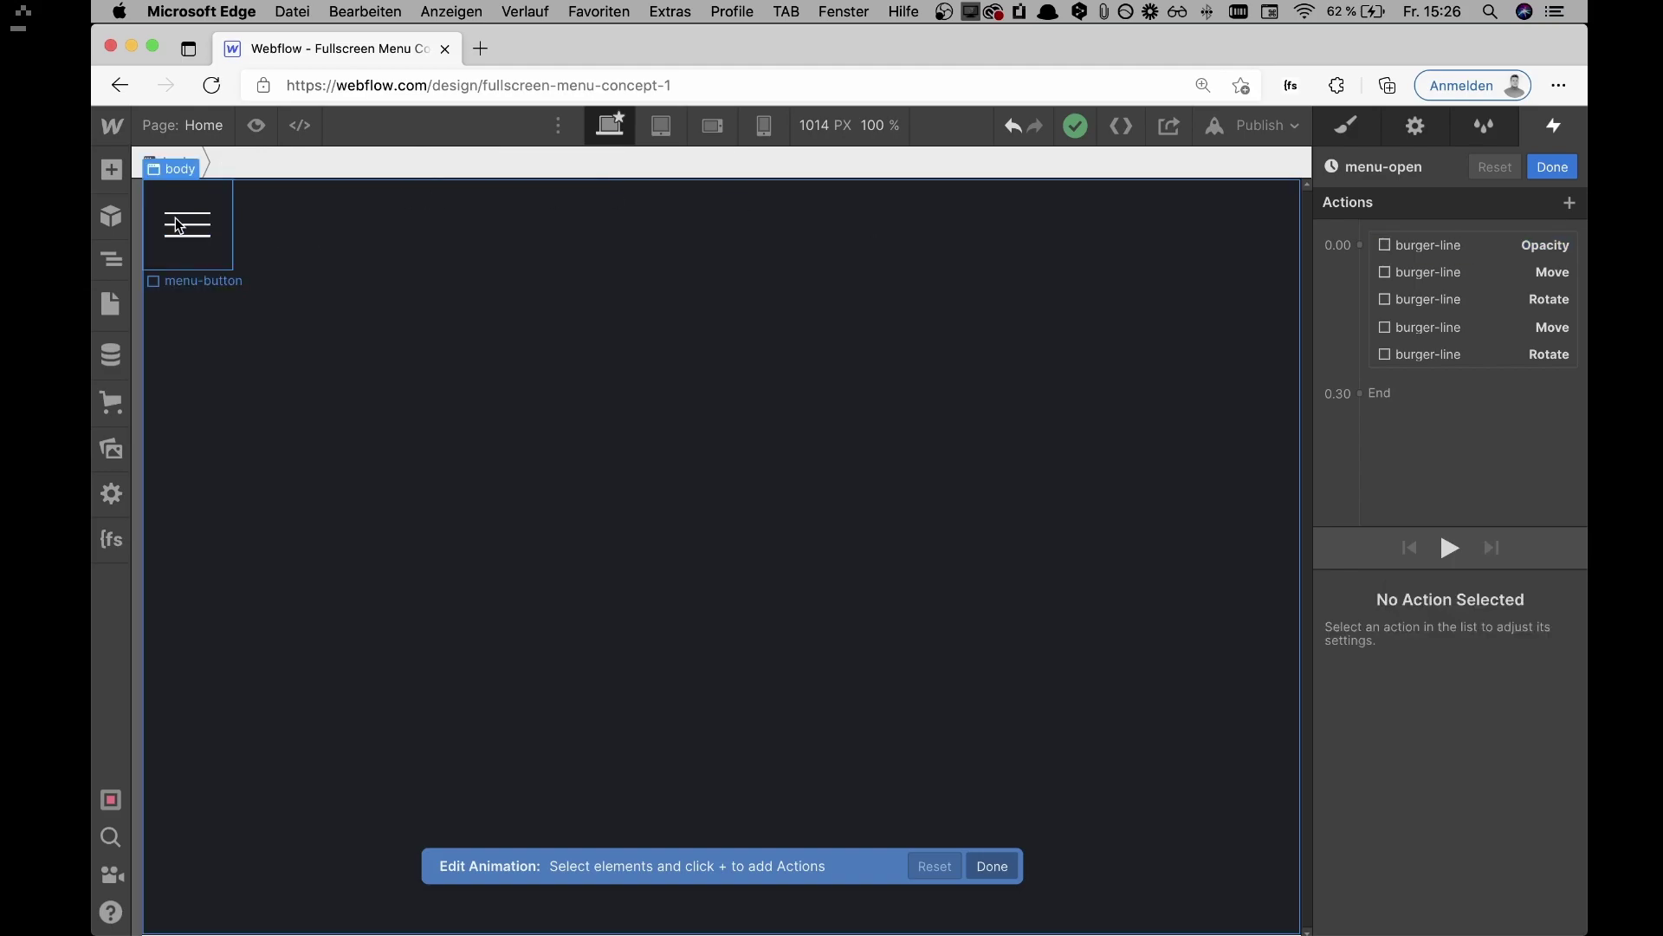
{"action": "left_click", "coordinate": [1495, 247]}
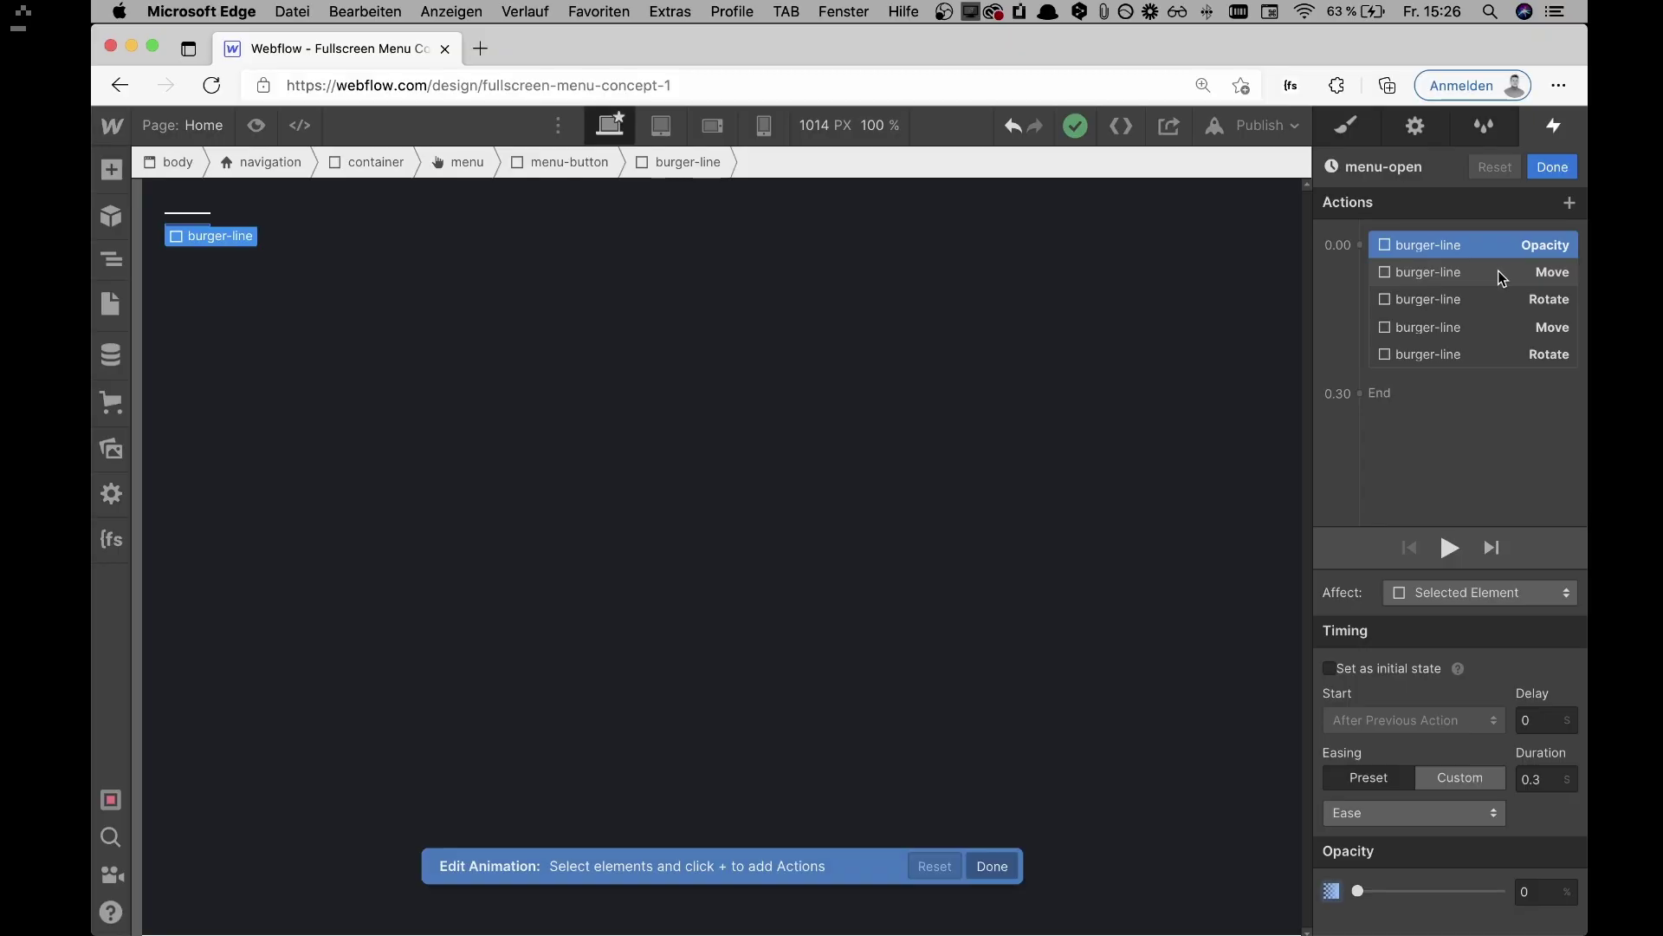
{"action": "left_click", "coordinate": [1498, 270]}
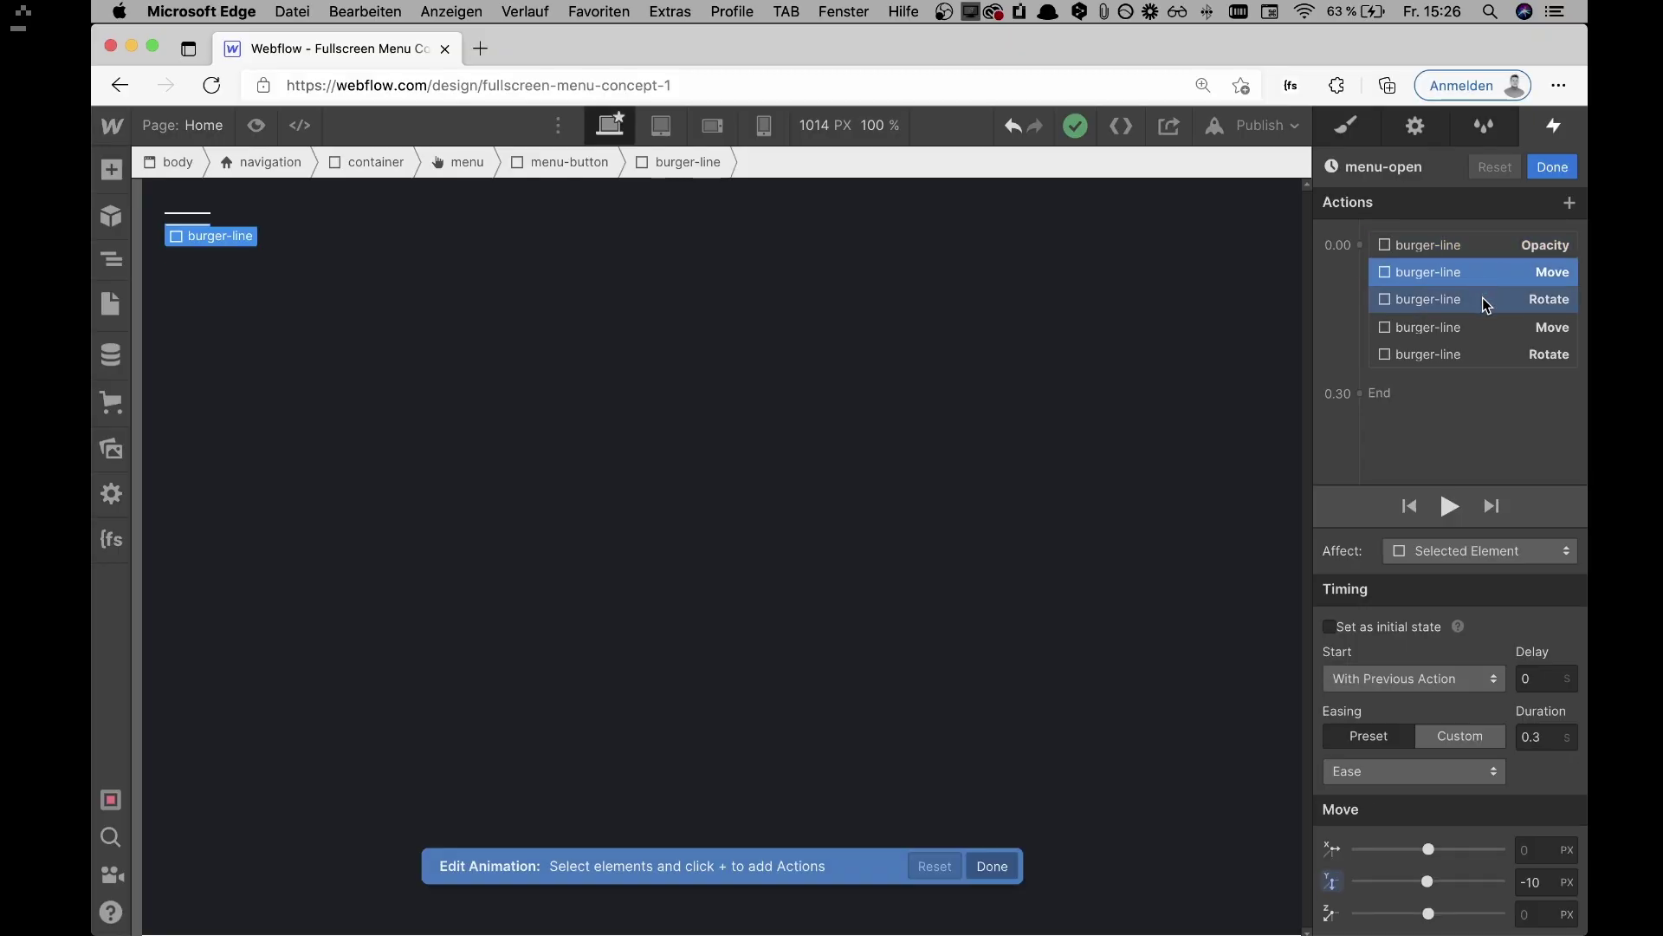
{"action": "left_click", "coordinate": [1483, 299]}
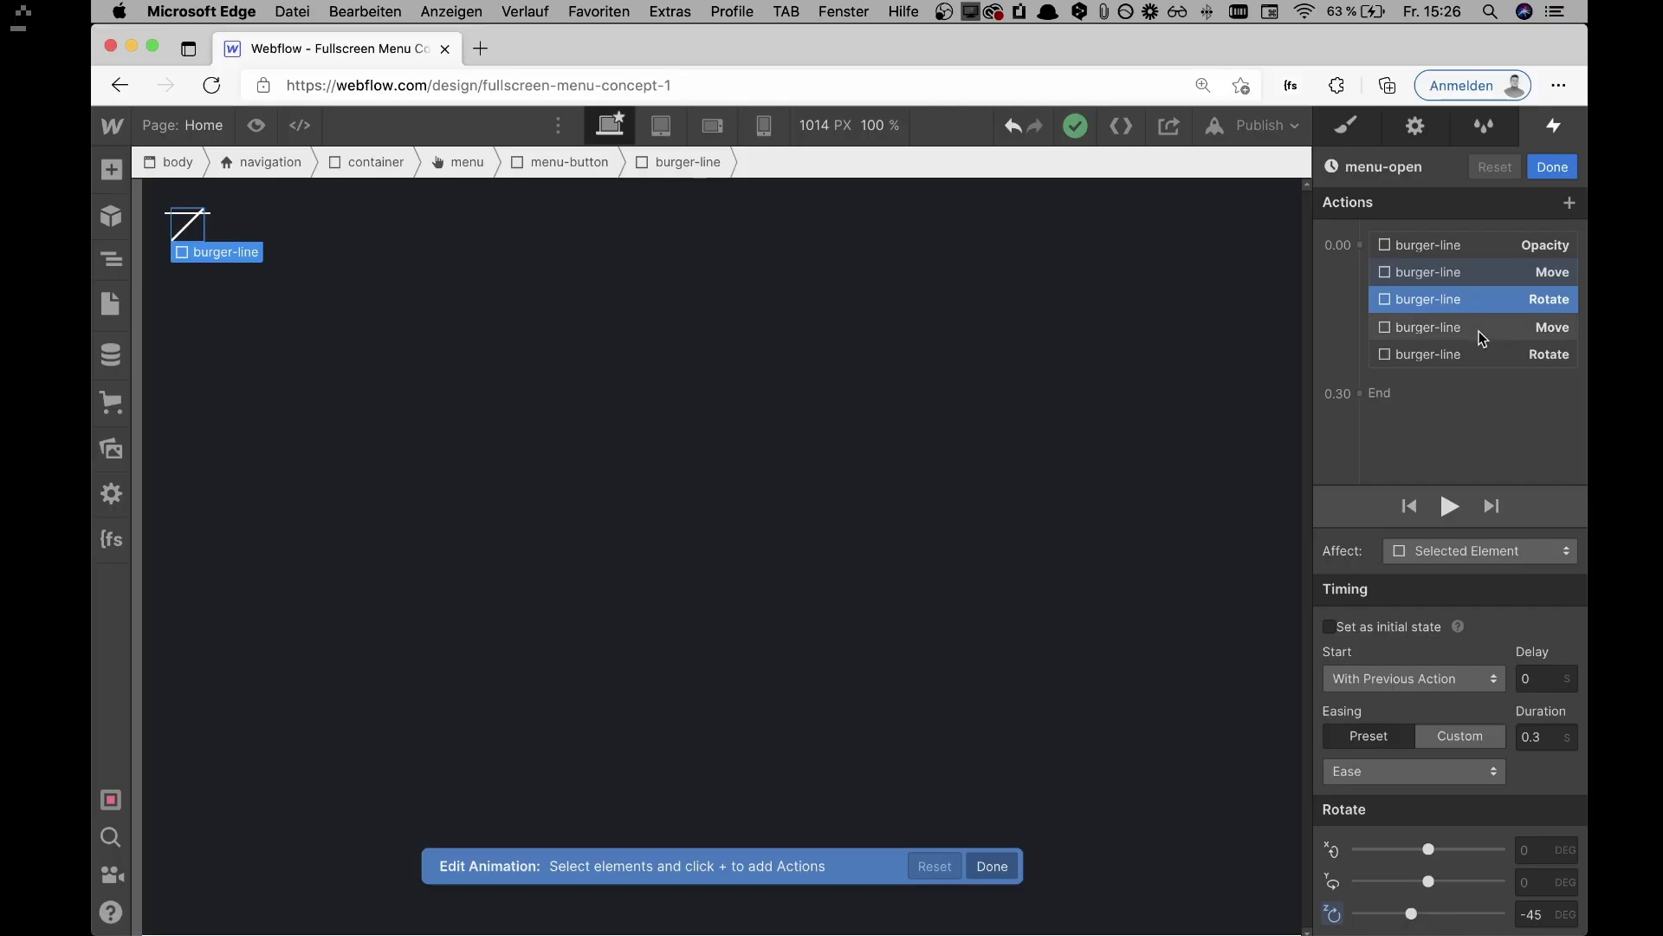
{"action": "left_click", "coordinate": [1481, 327]}
{"action": "left_click", "coordinate": [1483, 351]}
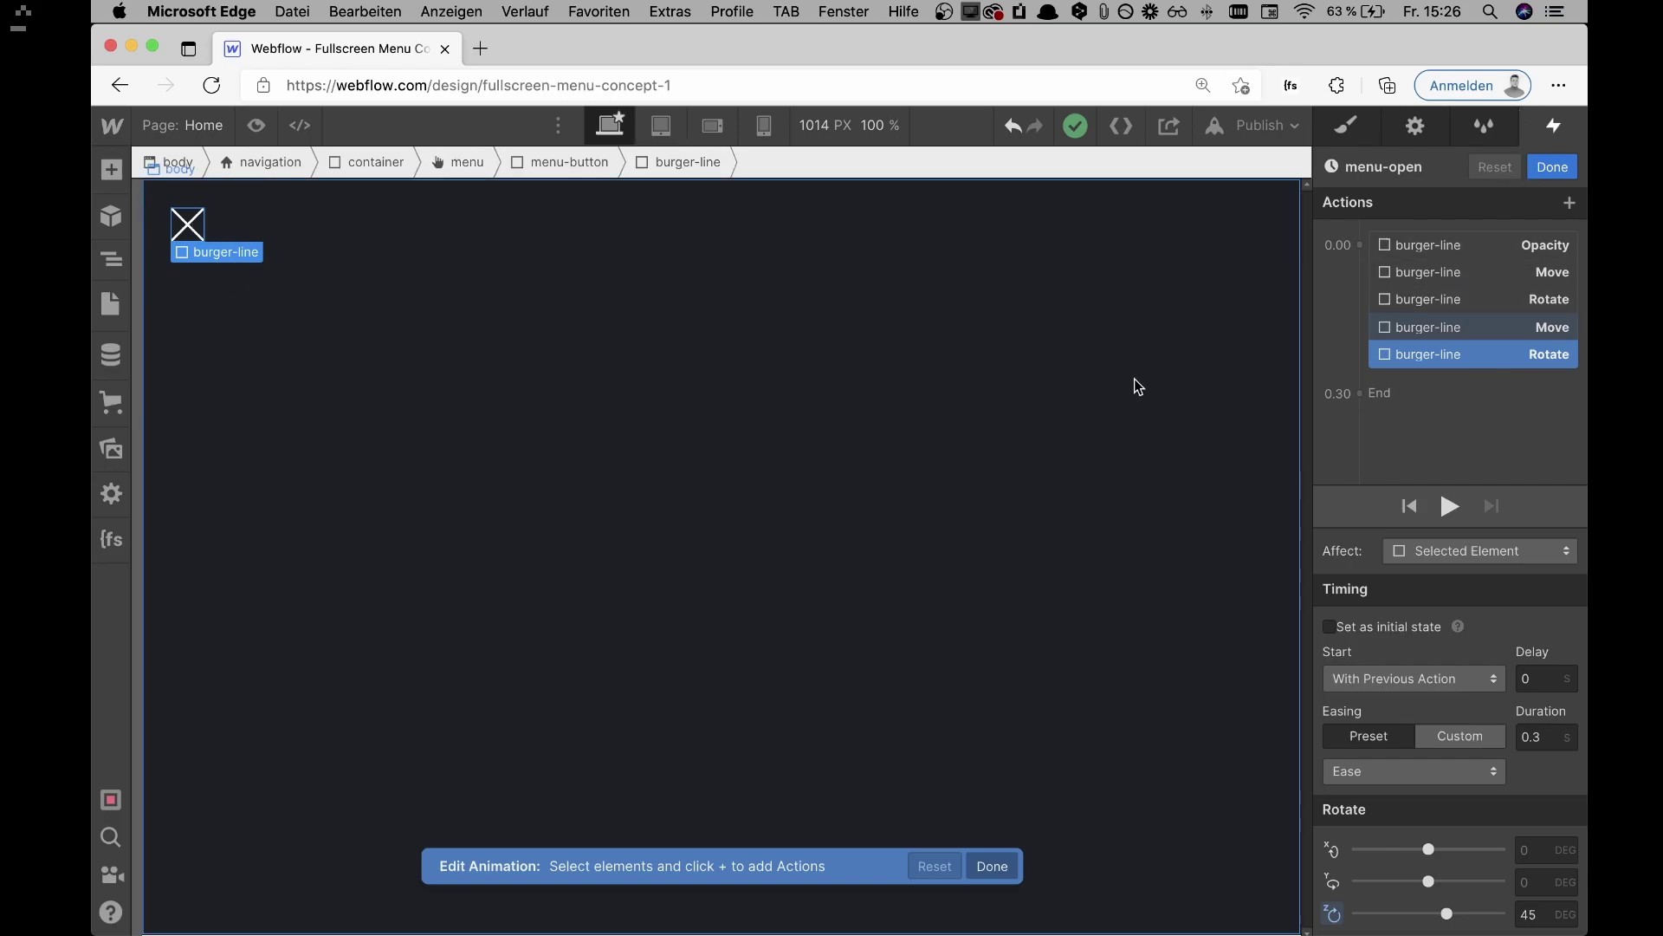
{"action": "left_click", "coordinate": [1453, 508]}
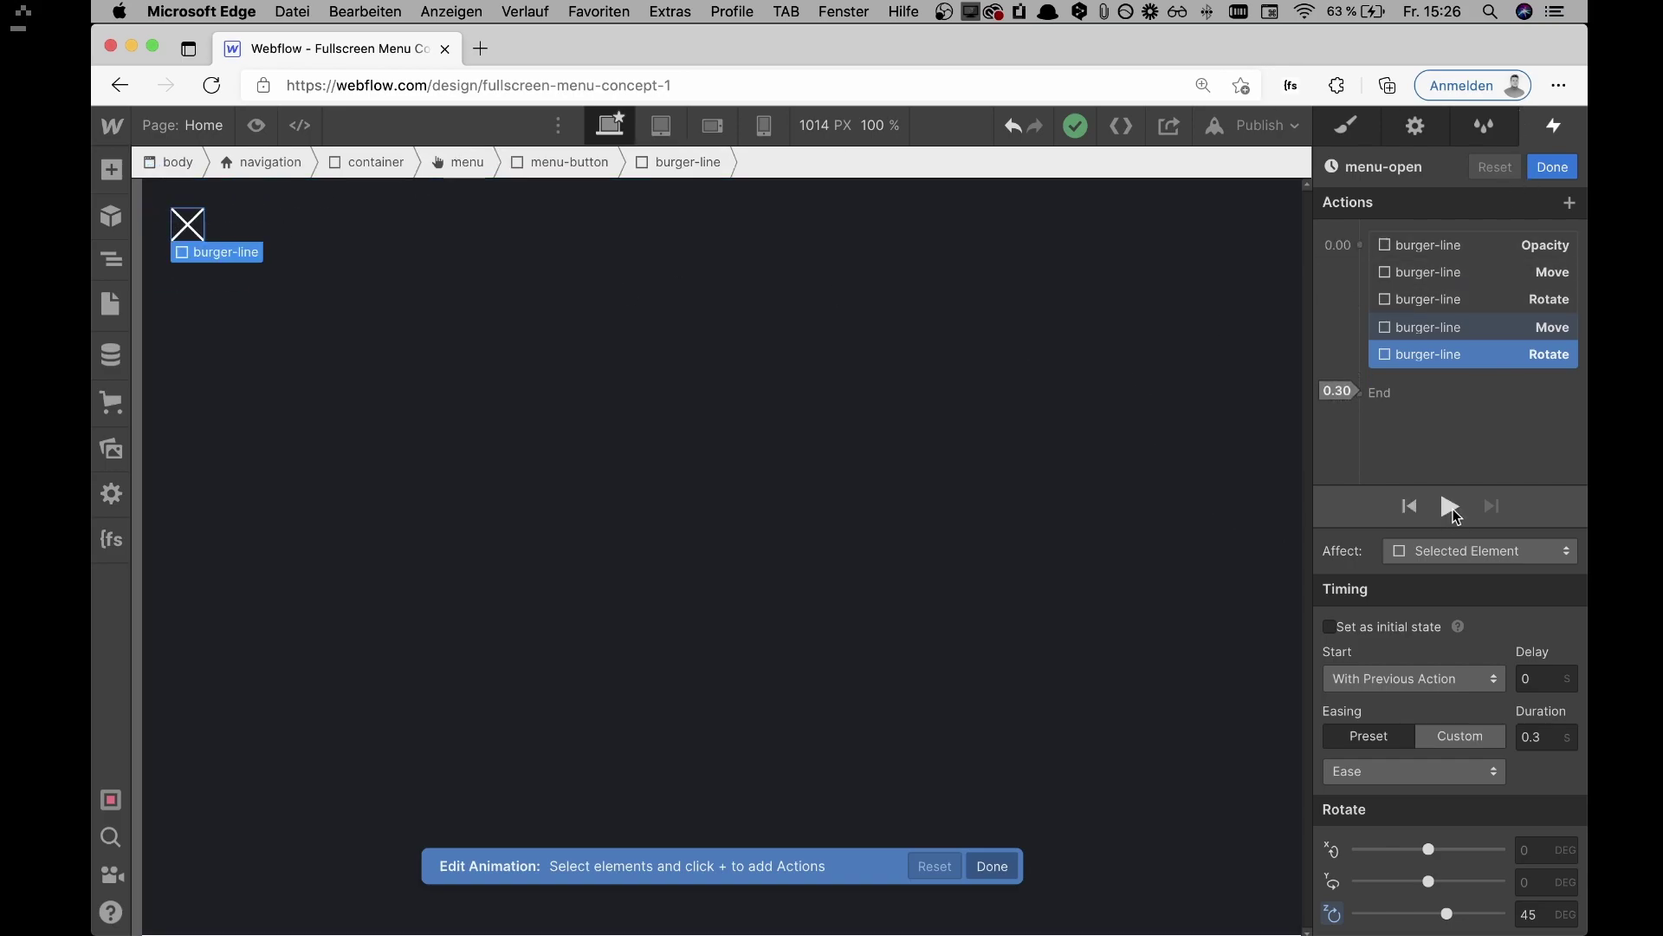
Step: Compare the paired Move and Rotate actions of the burger-lines in the menu-open animation, check the Opacity action, and replay the animation
{"action": "left_click", "coordinate": [1452, 508]}
{"action": "left_click", "coordinate": [1458, 251]}
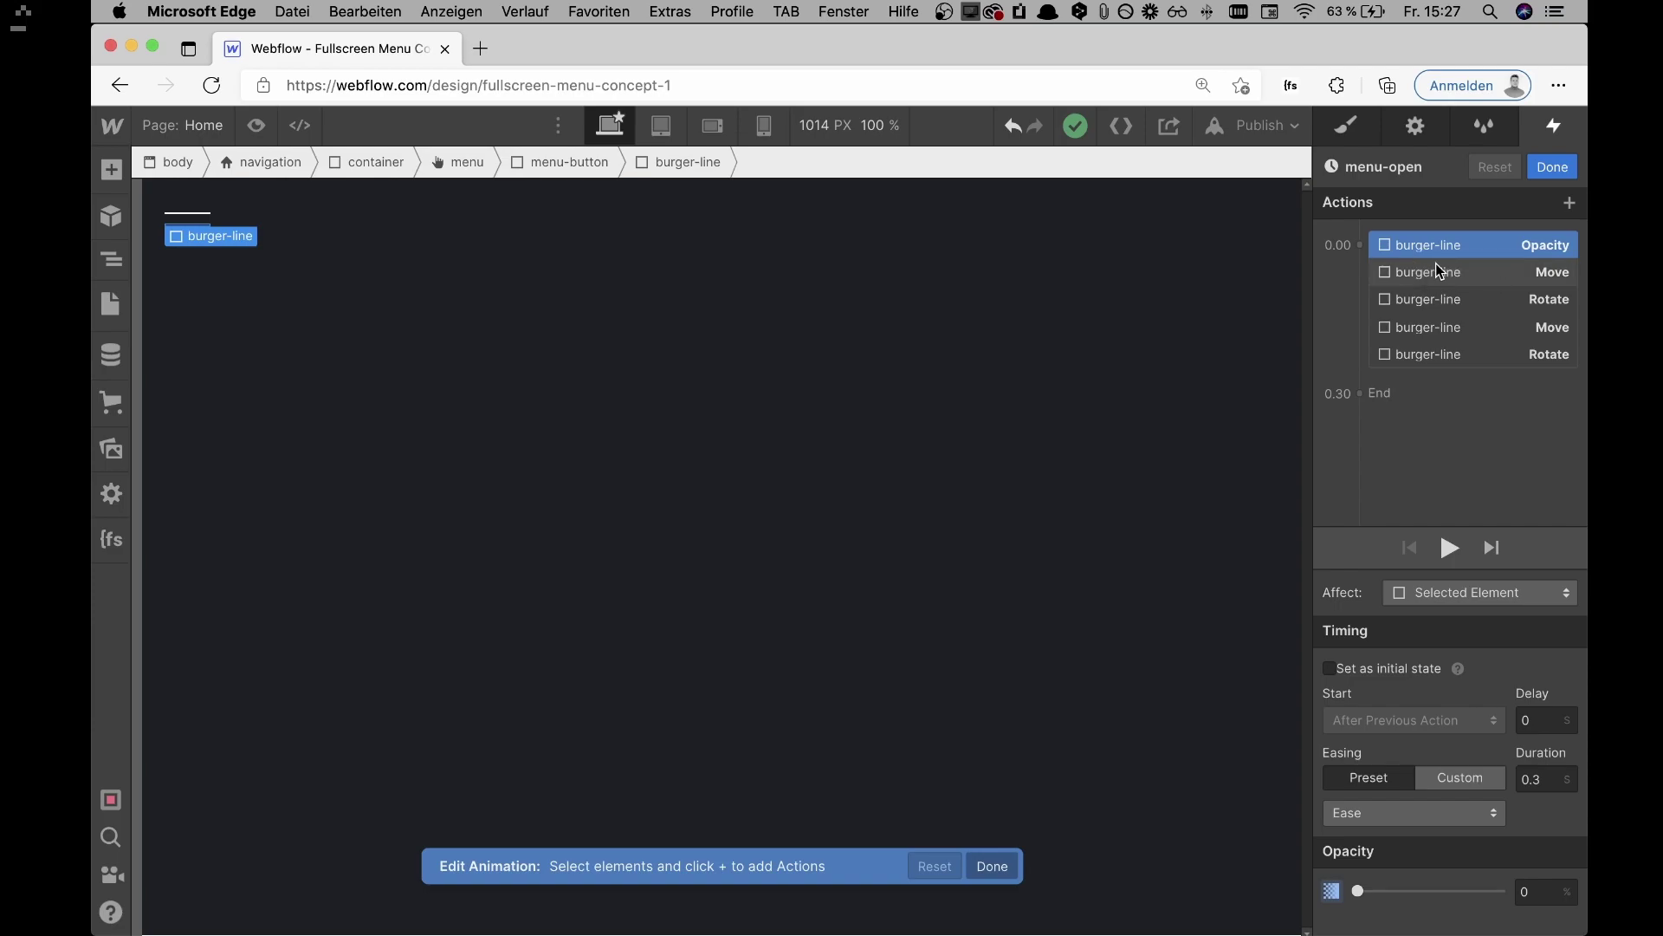
{"action": "left_click", "coordinate": [1446, 275]}
{"action": "left_click", "coordinate": [1454, 328]}
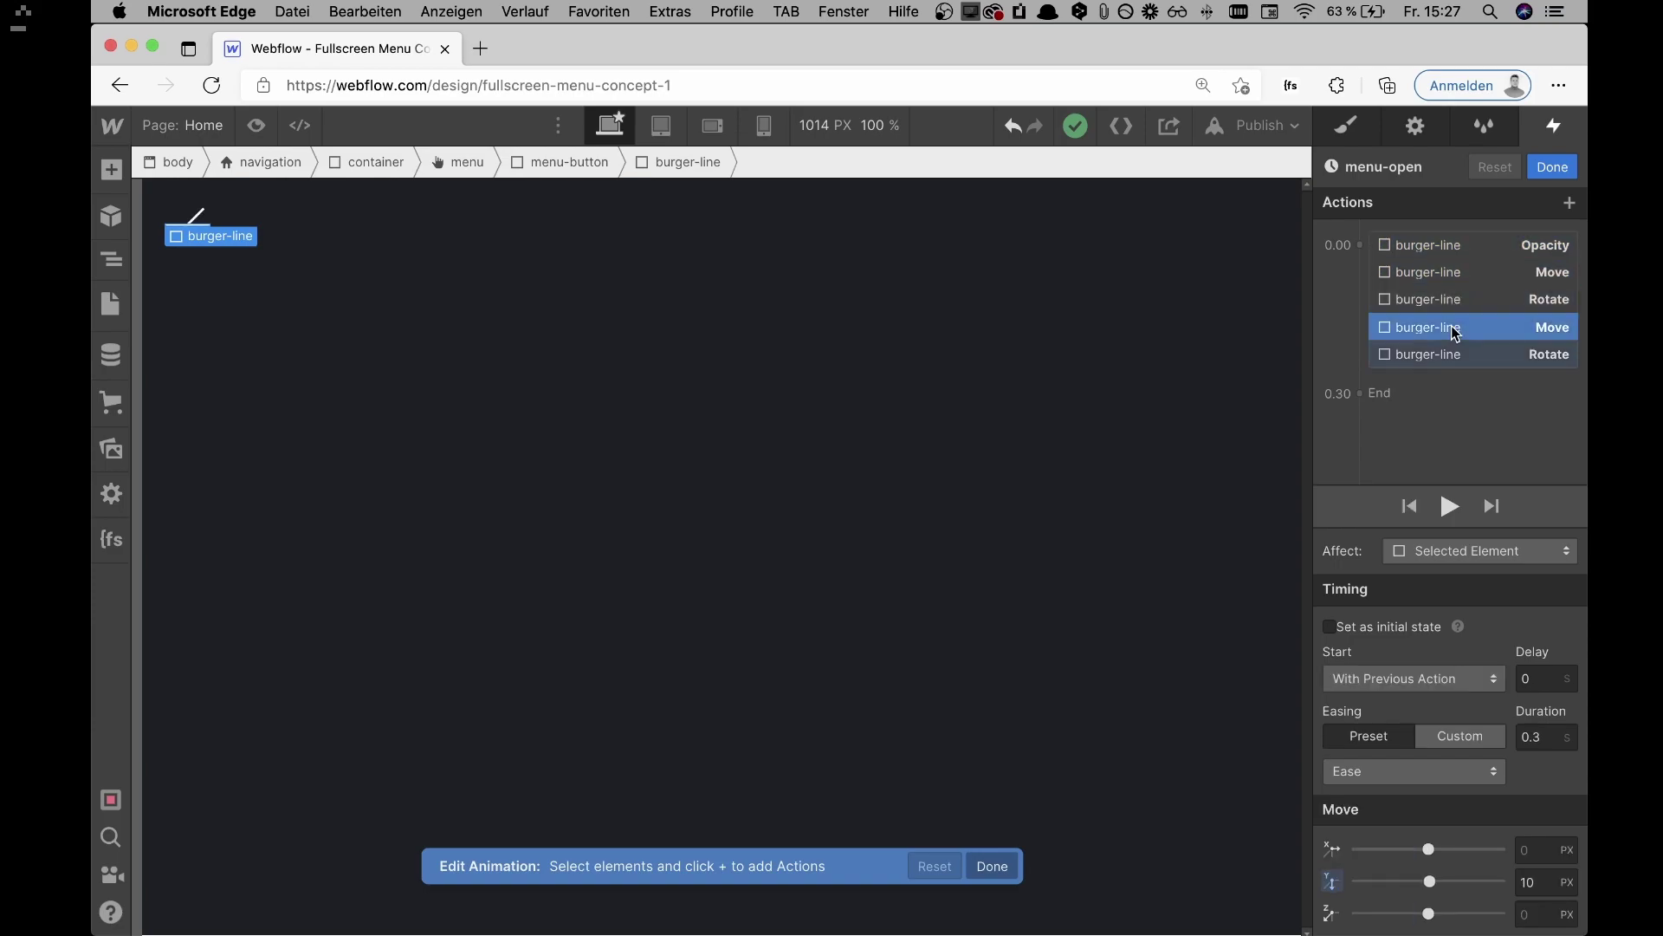
{"action": "left_click", "coordinate": [1461, 275]}
{"action": "left_click", "coordinate": [1451, 329]}
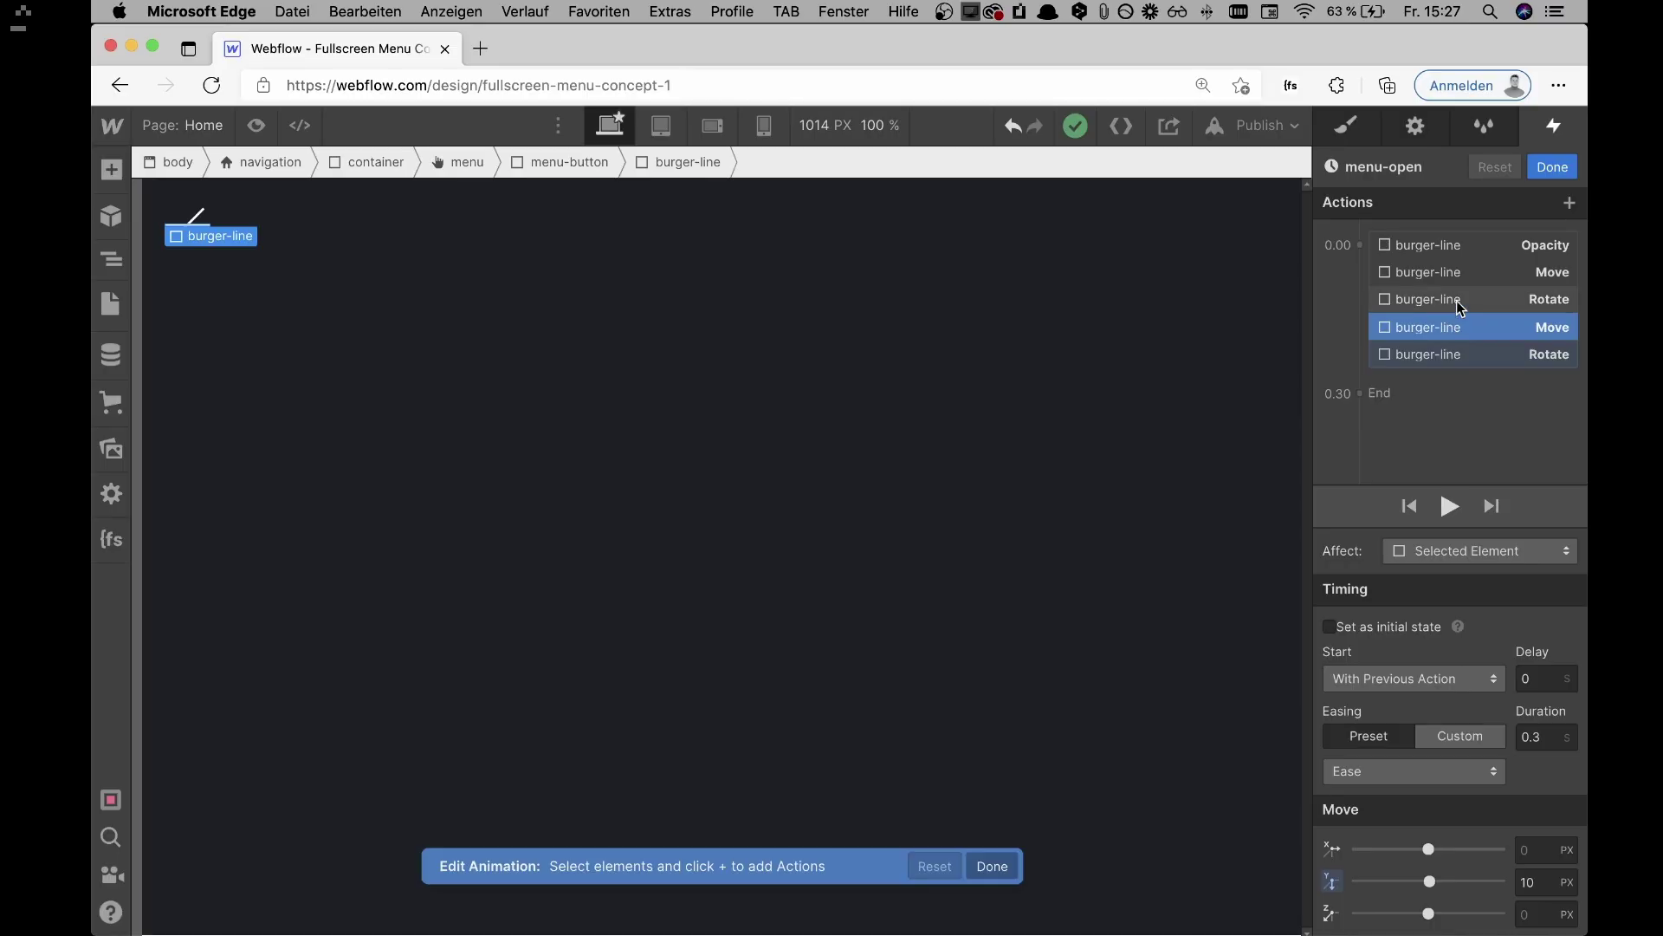
{"action": "left_click", "coordinate": [1460, 303]}
{"action": "left_click", "coordinate": [1457, 357]}
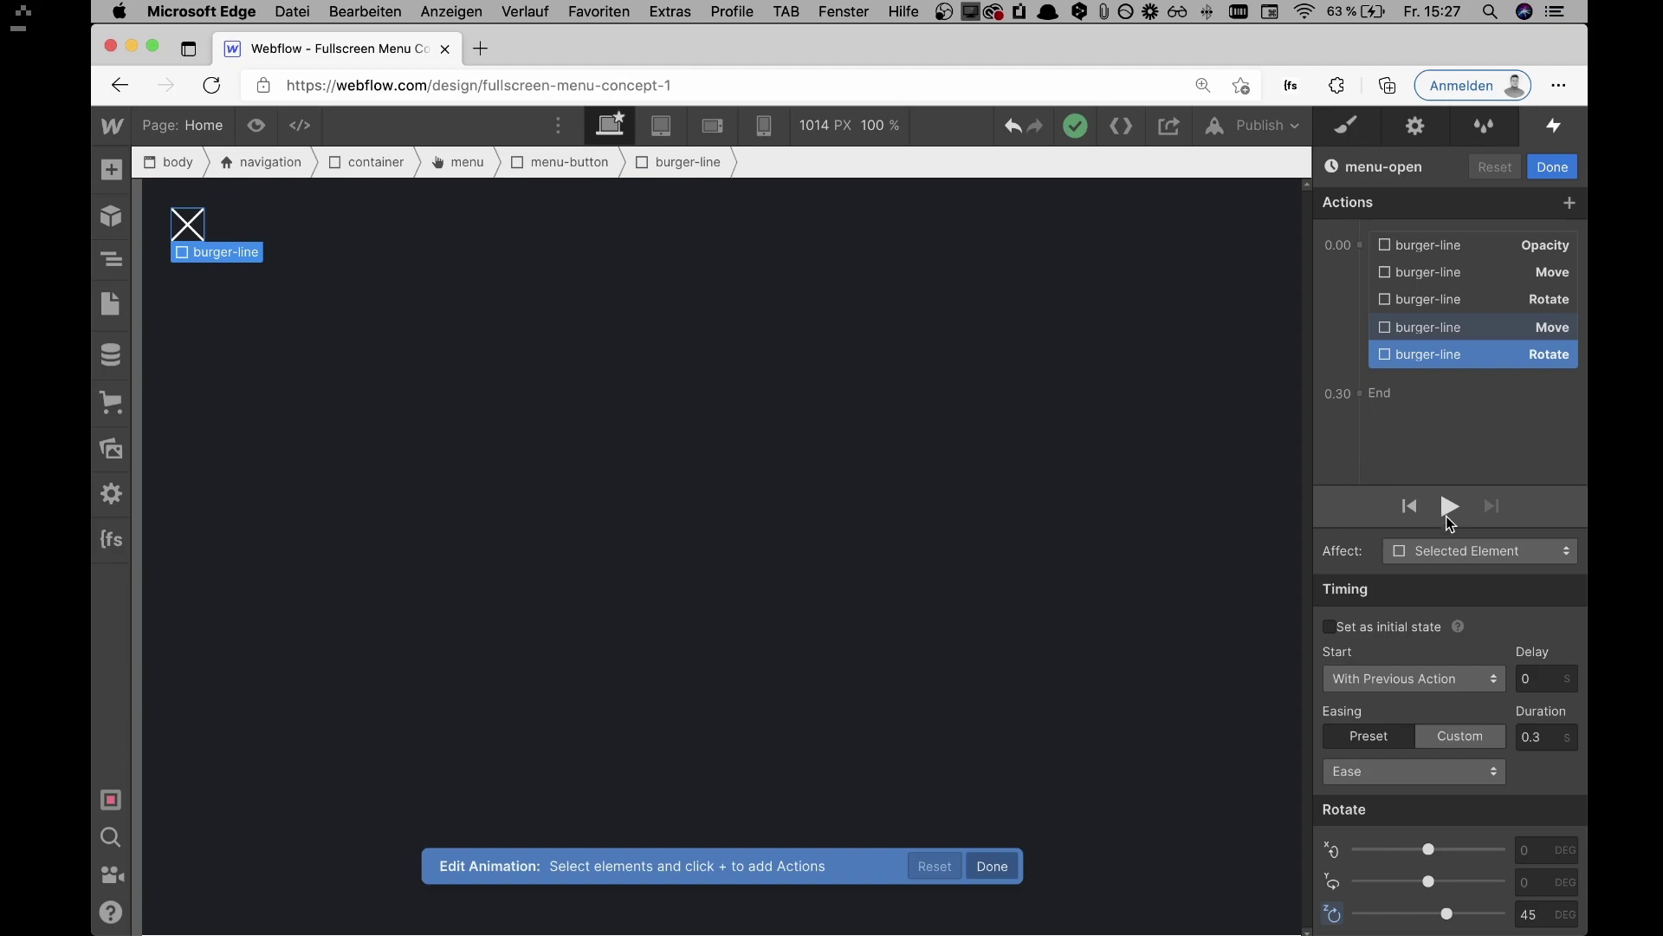
{"action": "left_click", "coordinate": [1449, 508]}
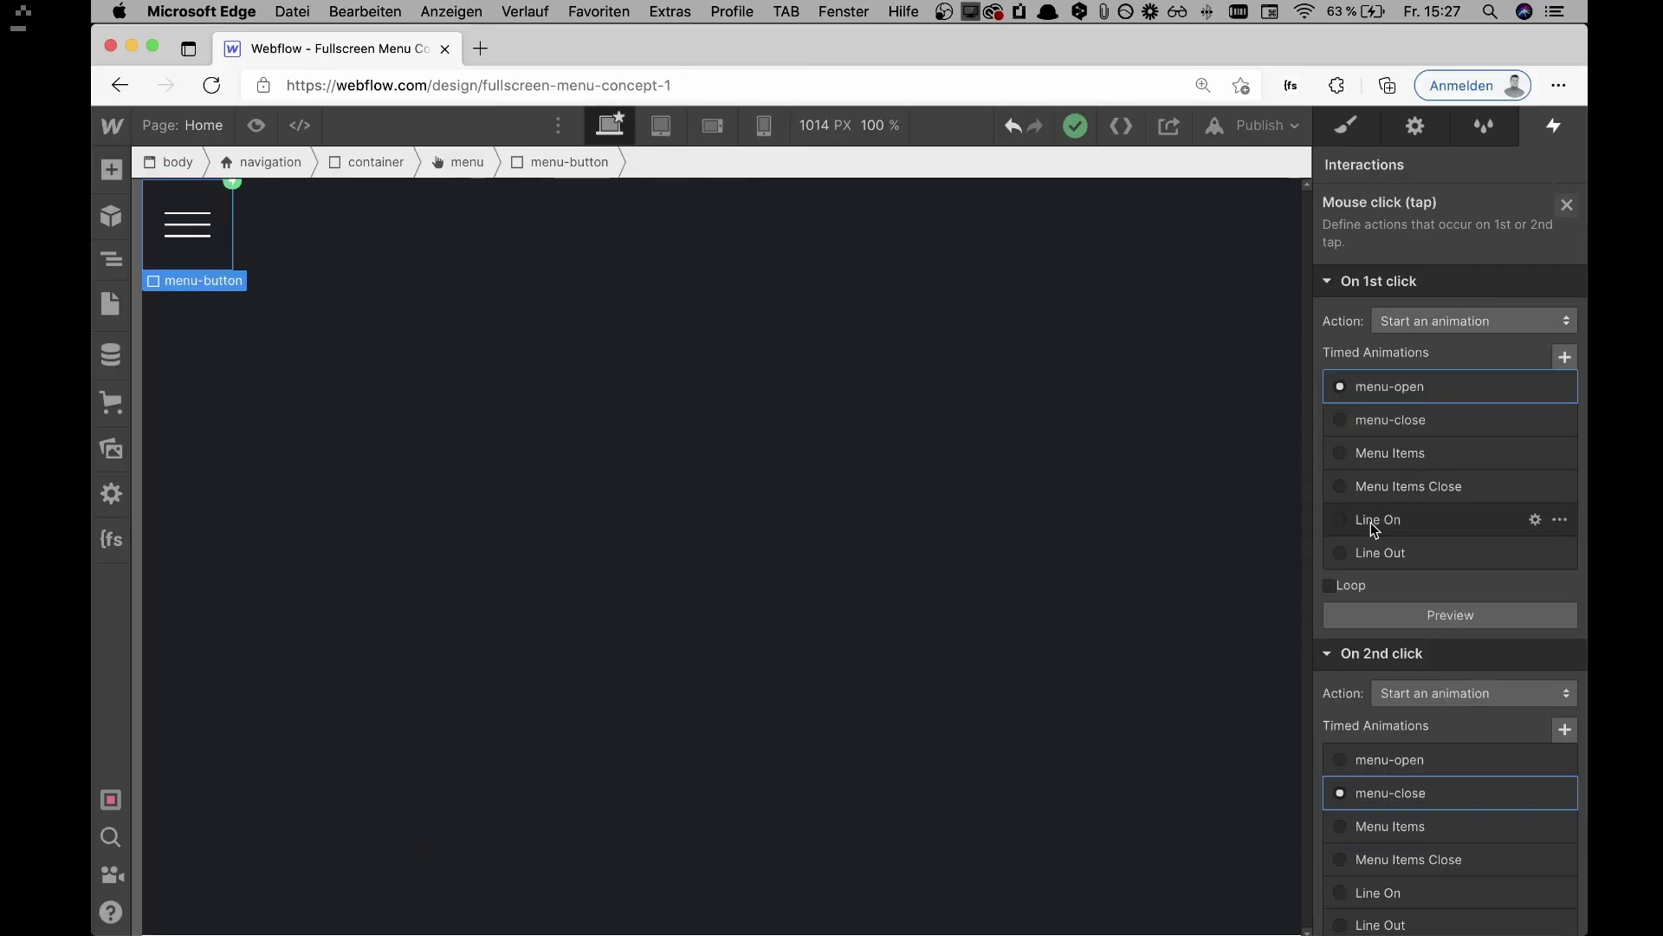
Step: Open the menu-close animation from the menu-button's second-click action and examine its burger-line Opacity and Move actions
{"action": "scroll", "coordinate": [1382, 537], "scroll_direction": "down", "scroll_amount": 3}
{"action": "left_click", "coordinate": [1402, 612]}
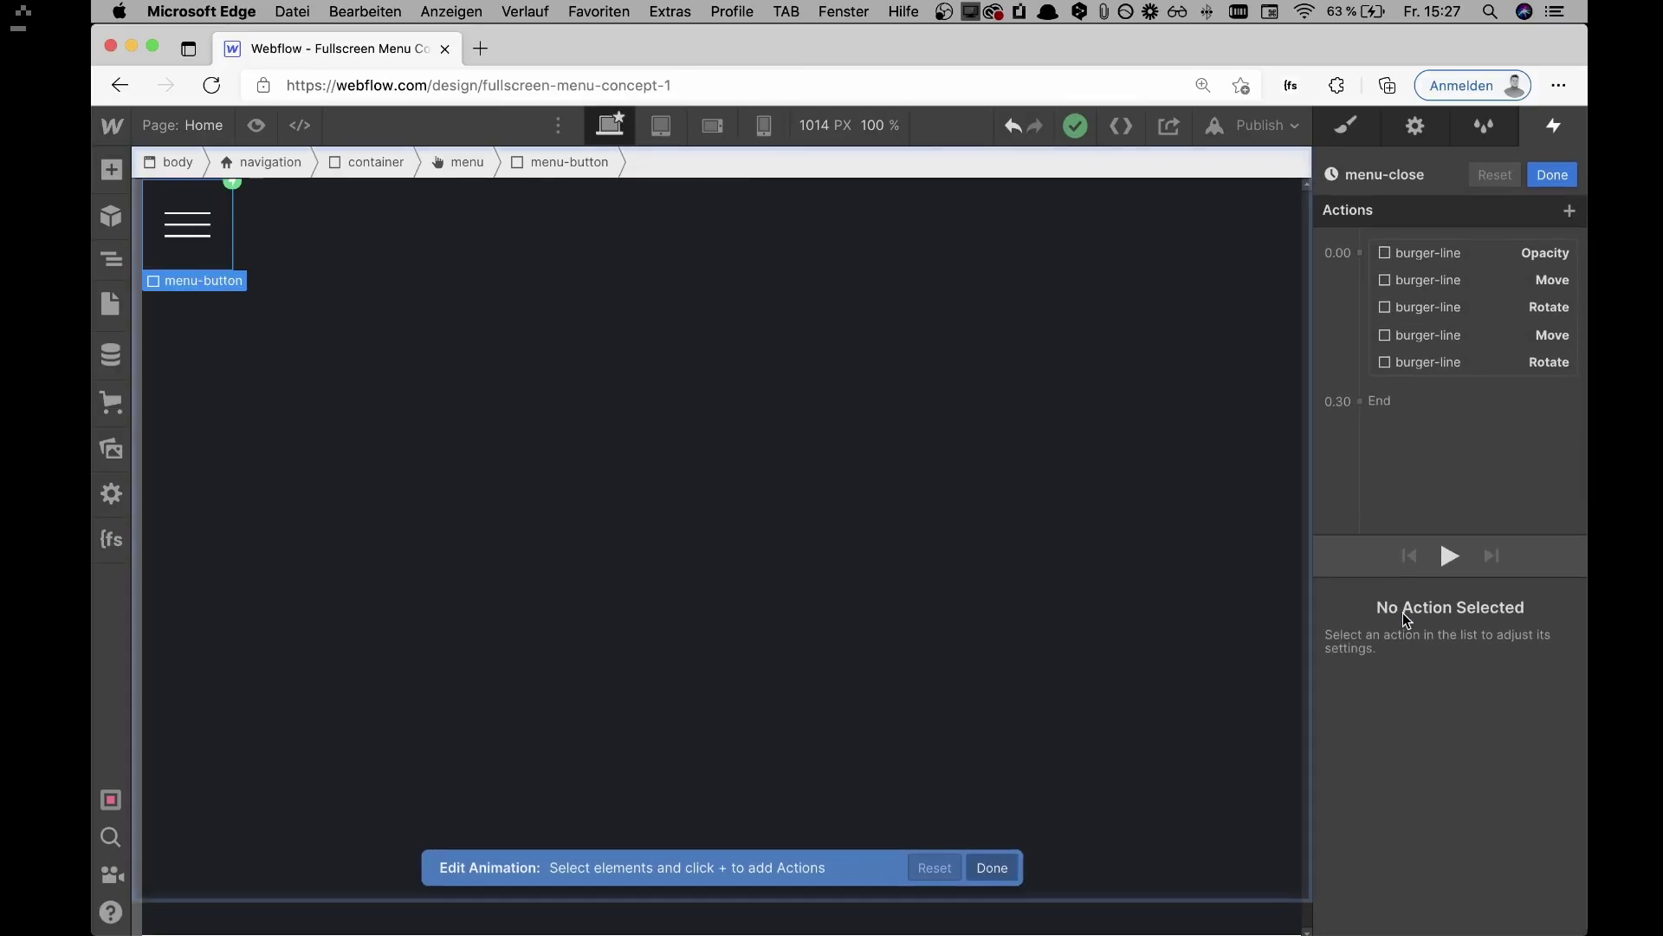
{"action": "left_click", "coordinate": [1451, 254]}
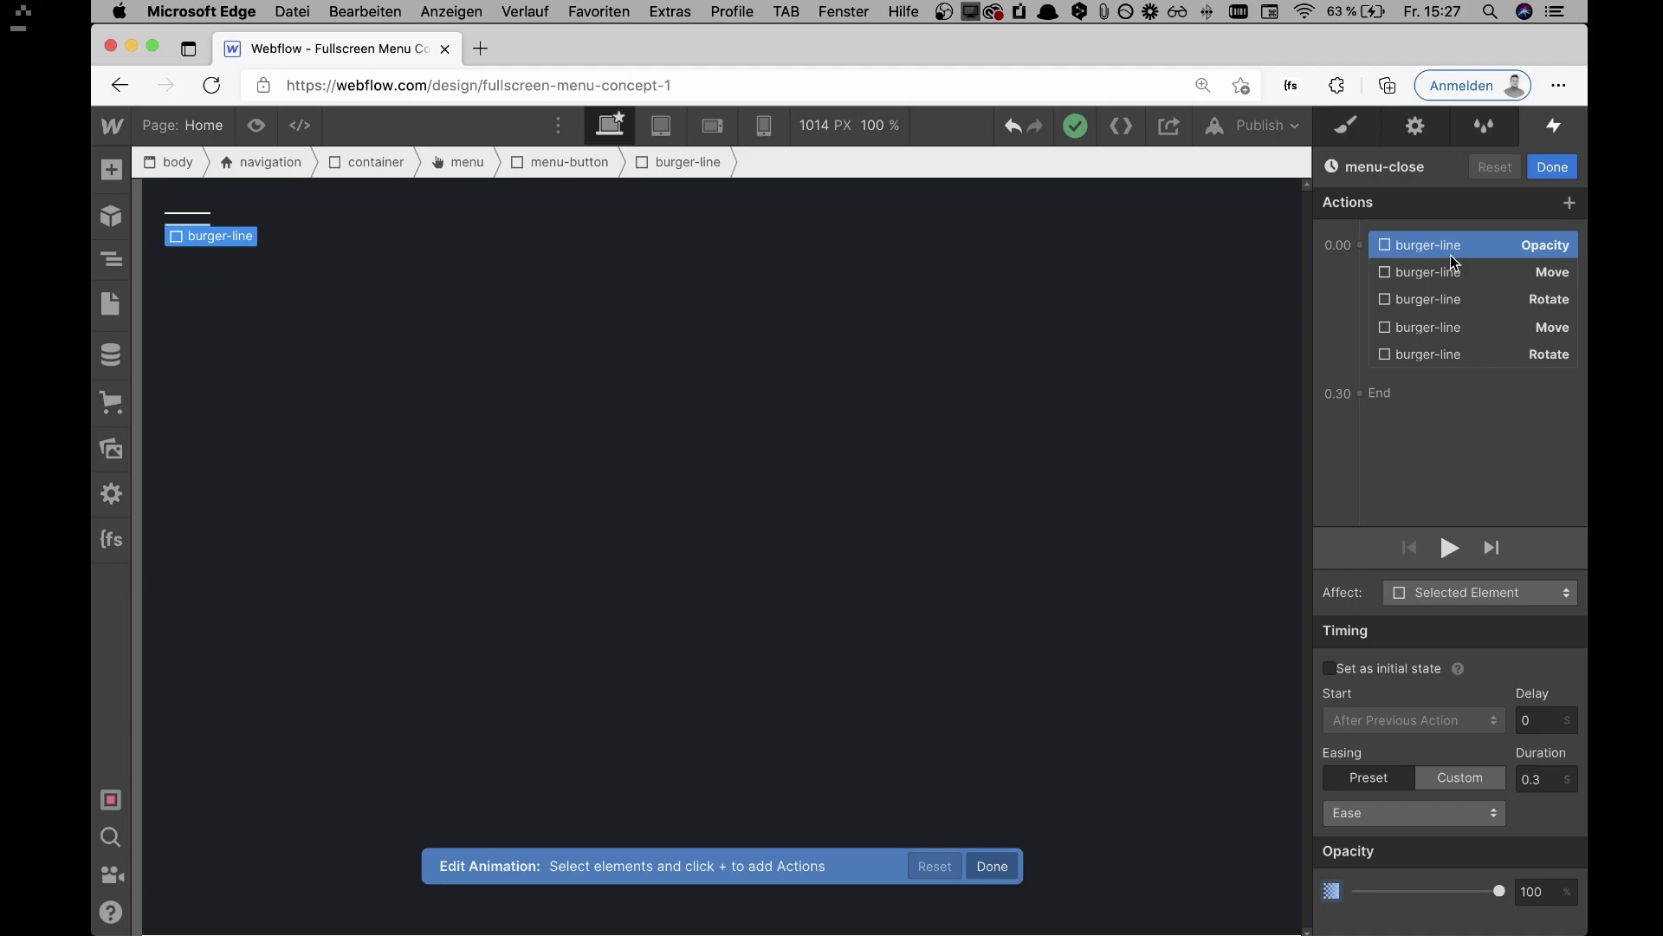
{"action": "left_click", "coordinate": [1448, 273]}
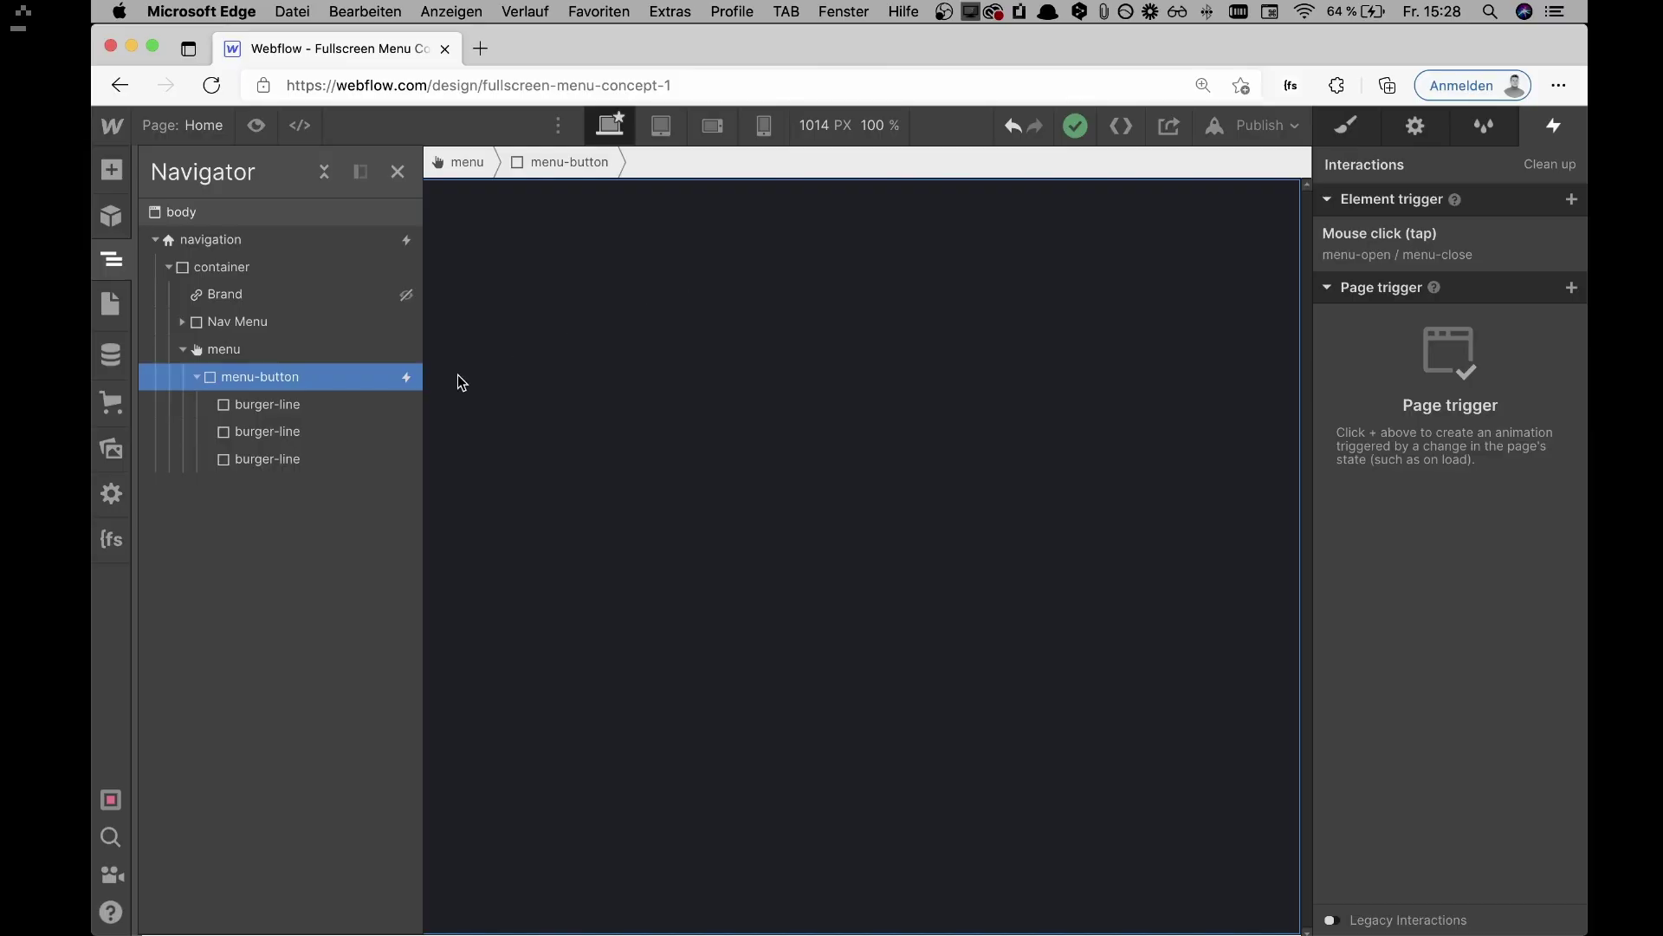
Step: Open the Menu Items animation from the navigation element's Navbar opens trigger and look through its action list
{"action": "left_click", "coordinate": [393, 357]}
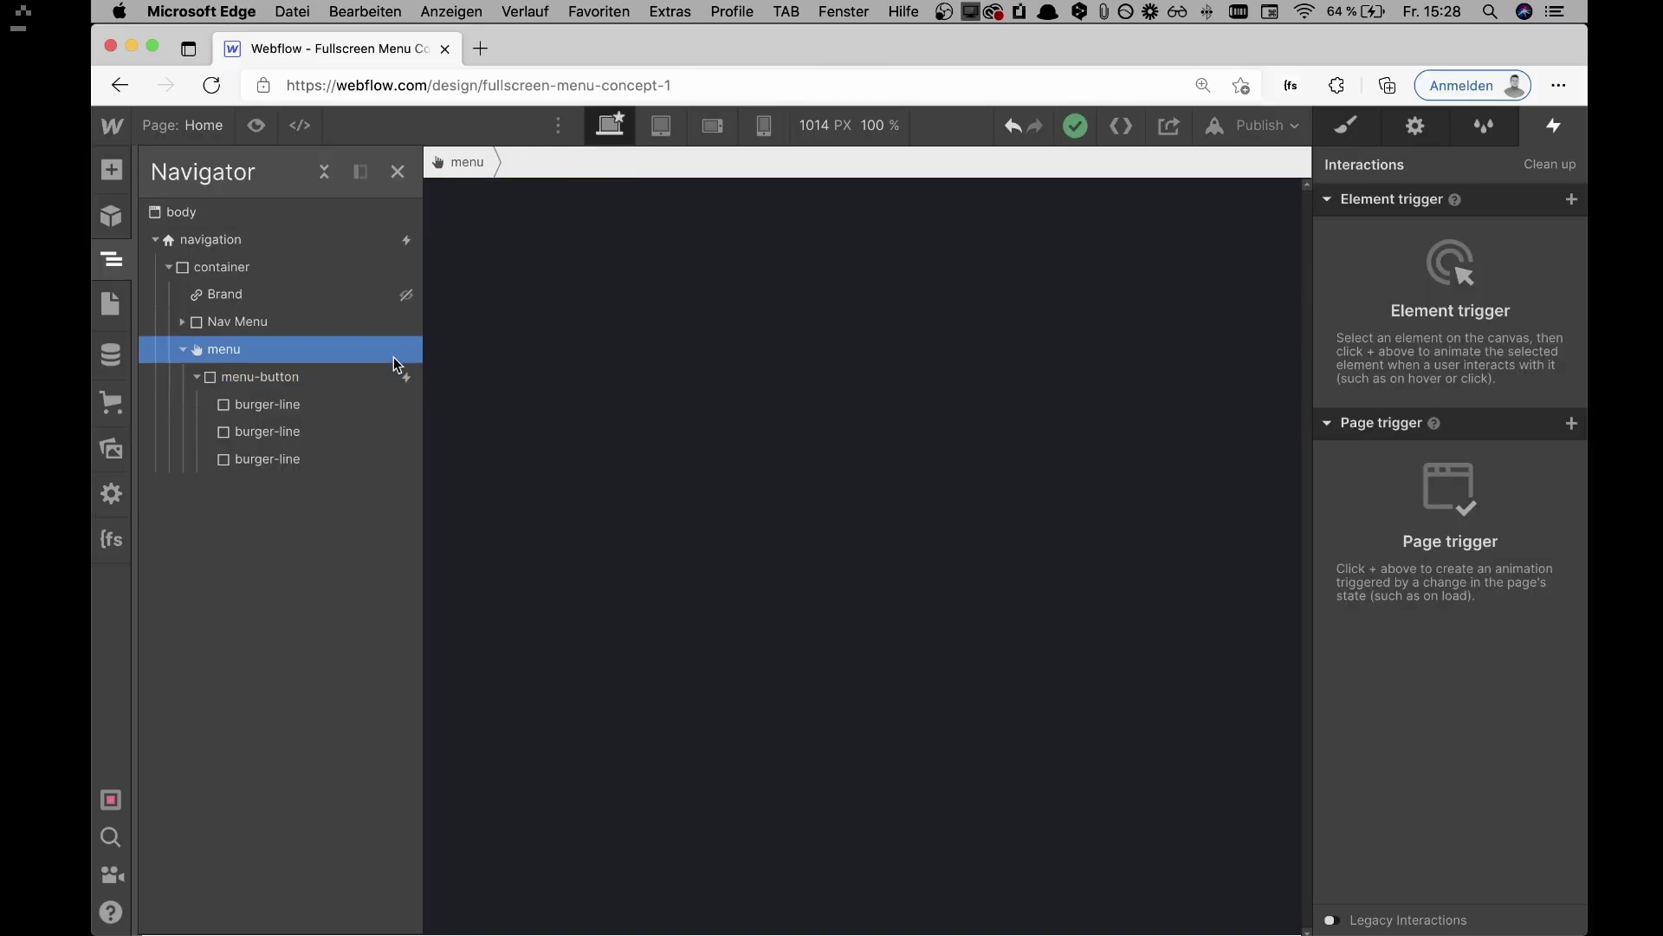
{"action": "left_click", "coordinate": [262, 247]}
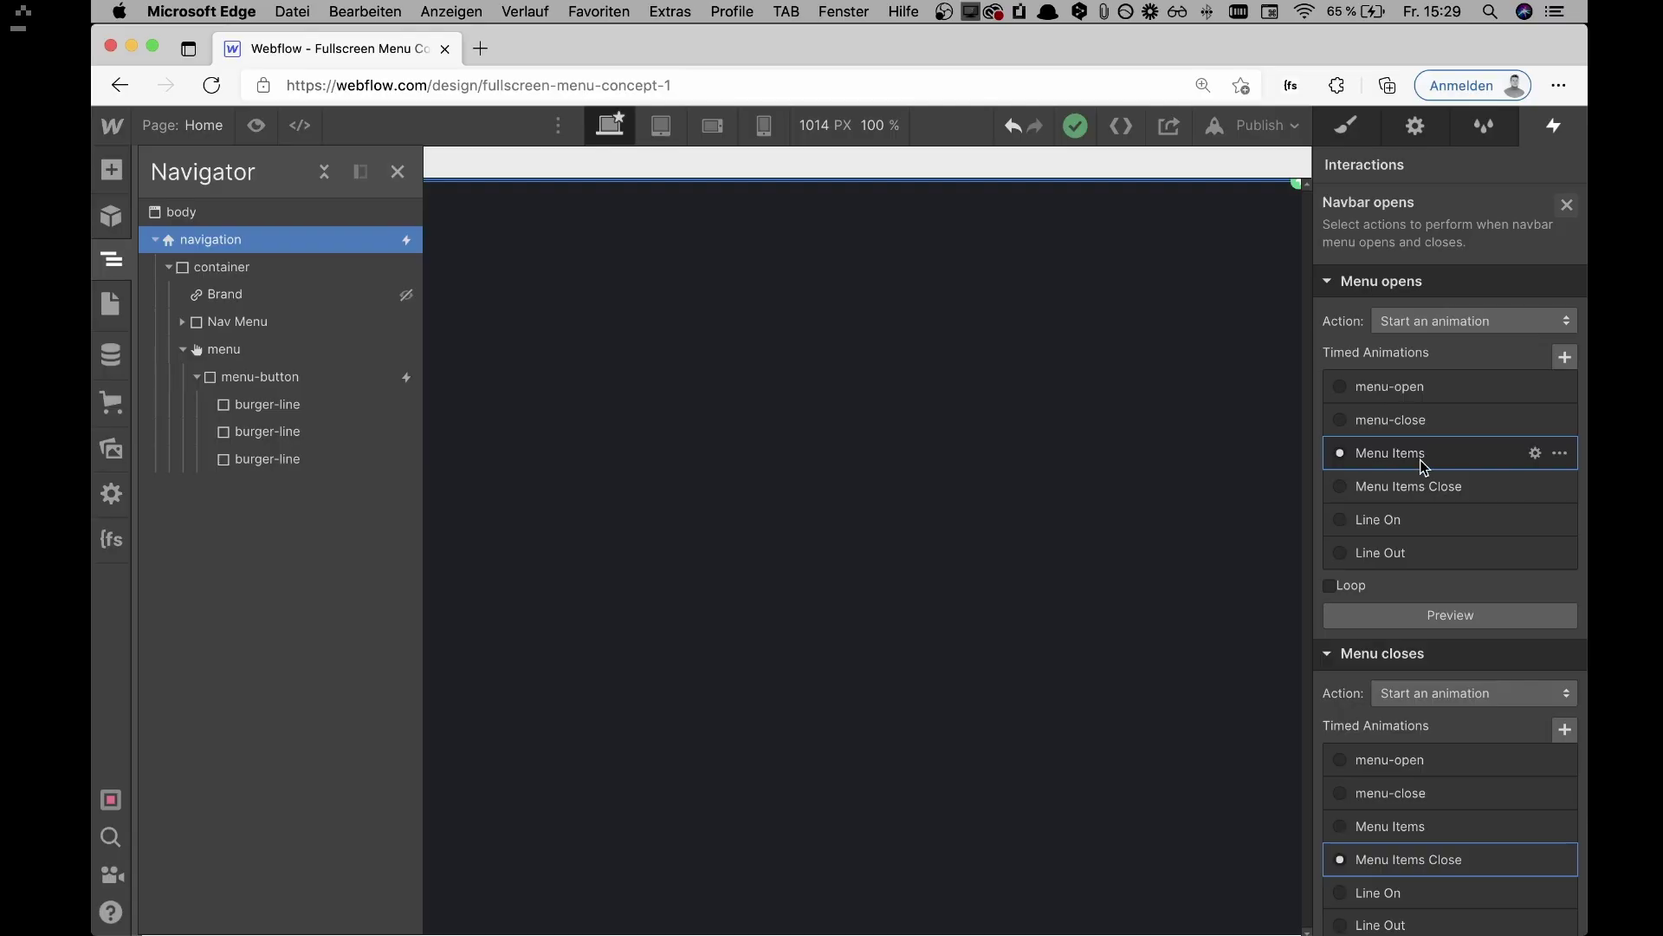
{"action": "left_click", "coordinate": [1423, 463]}
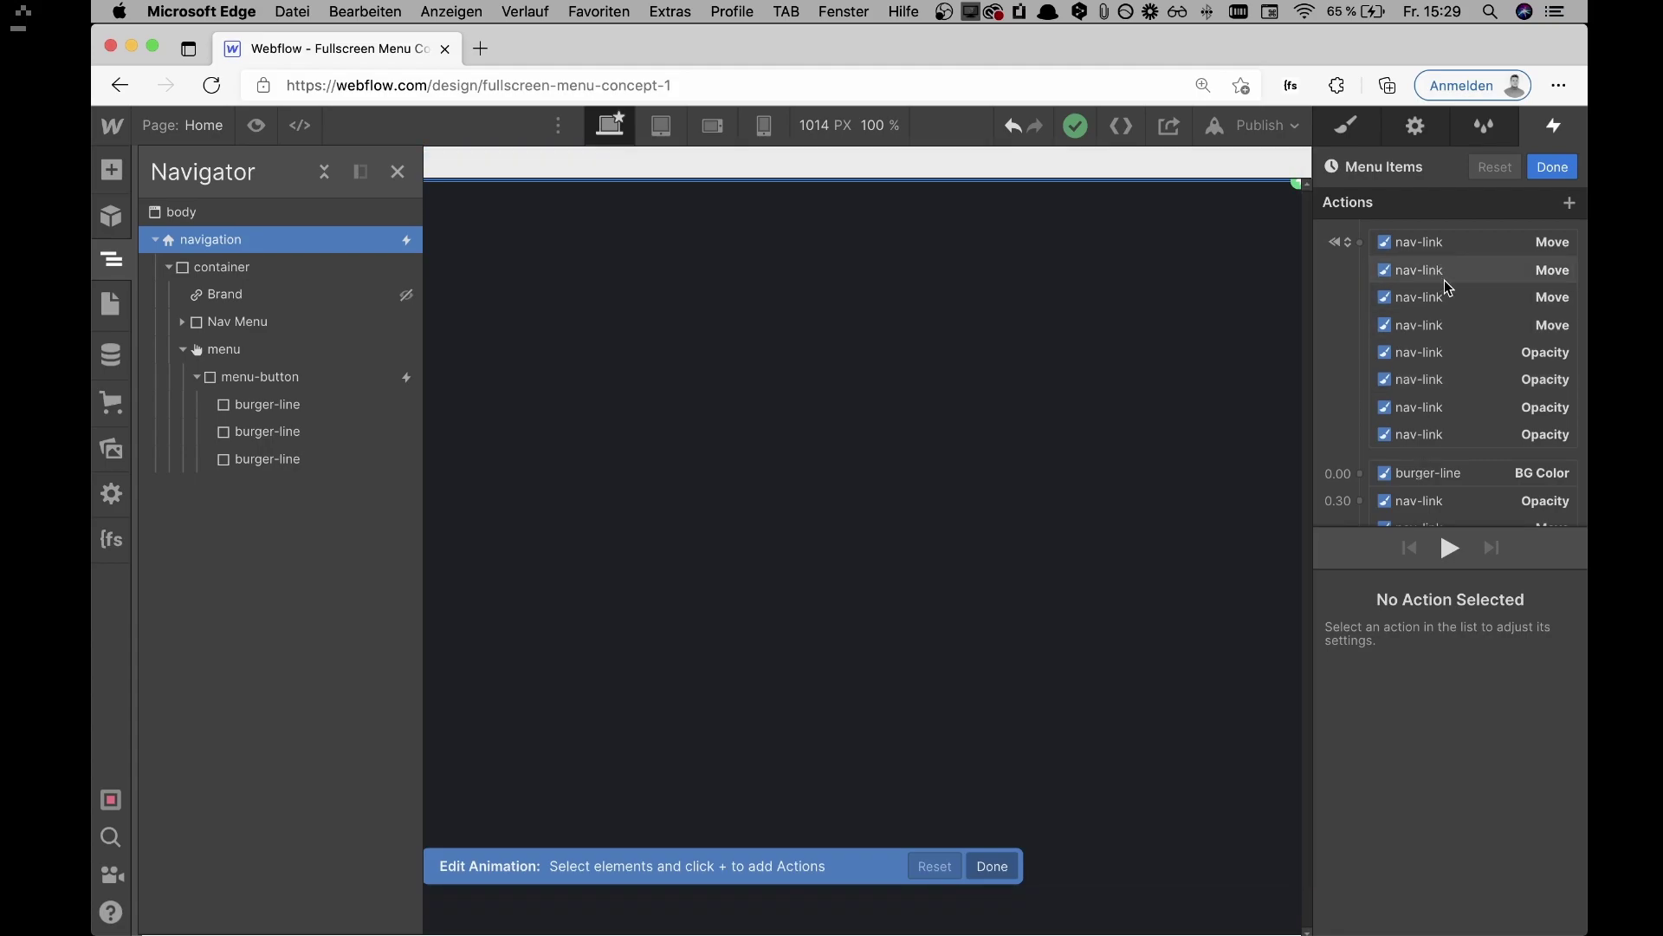
{"action": "scroll", "coordinate": [1449, 288], "scroll_direction": "down", "scroll_amount": 5}
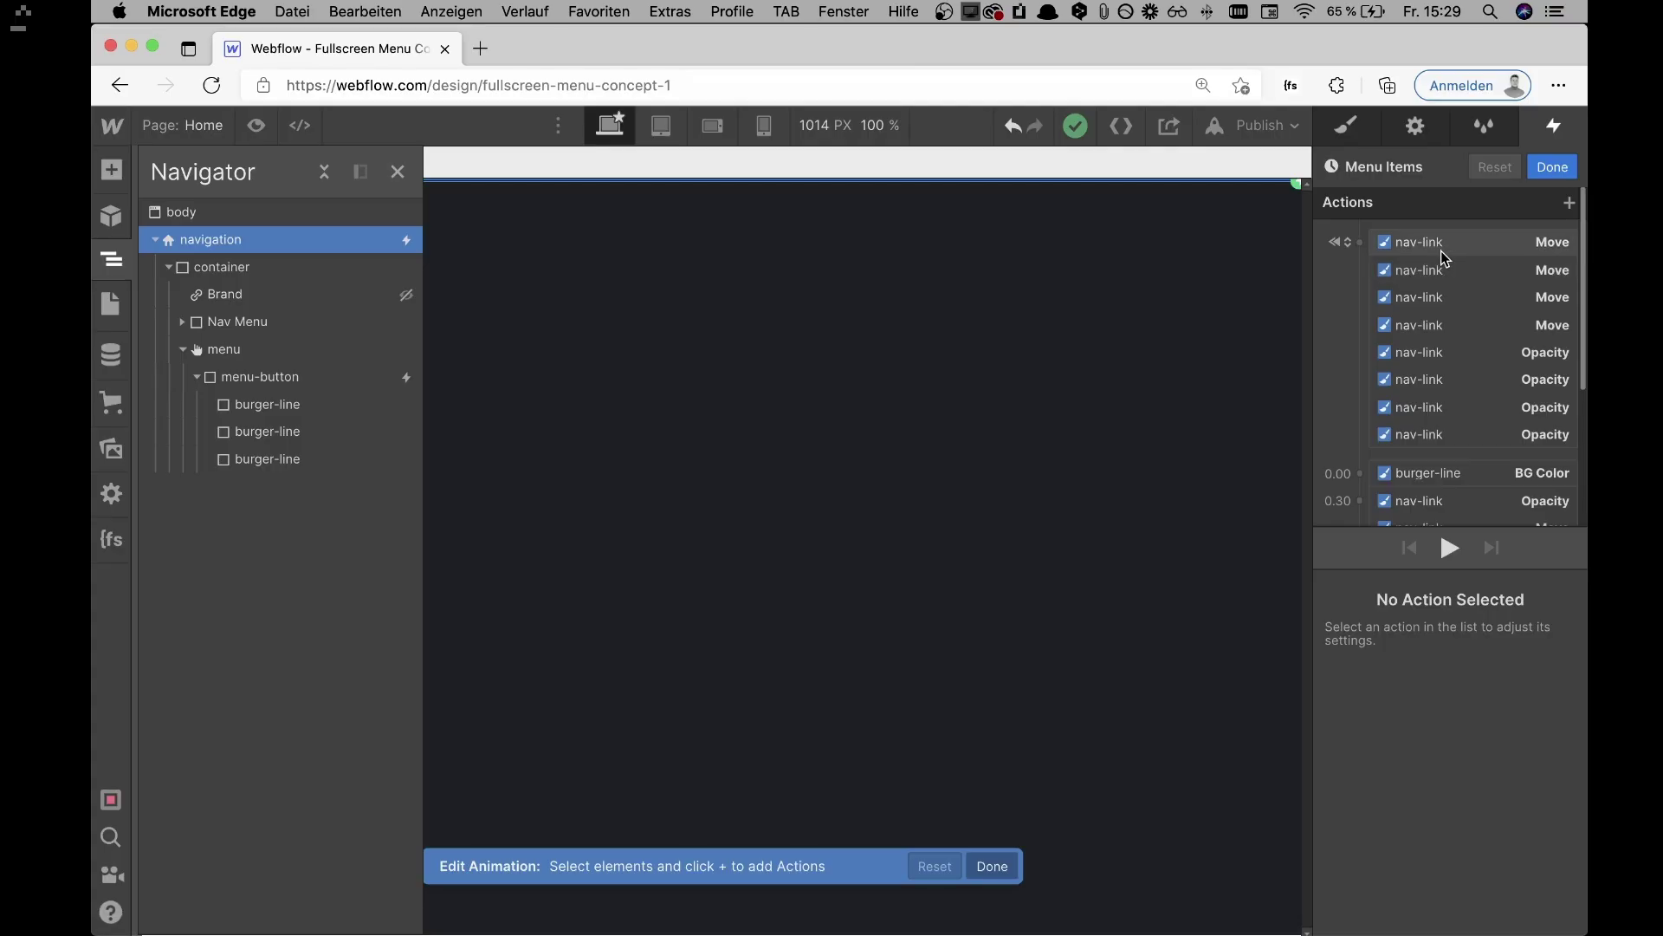
Step: Examine the initial-state Move actions of the four nav-links in the Menu Items animation
{"action": "left_click", "coordinate": [1444, 251]}
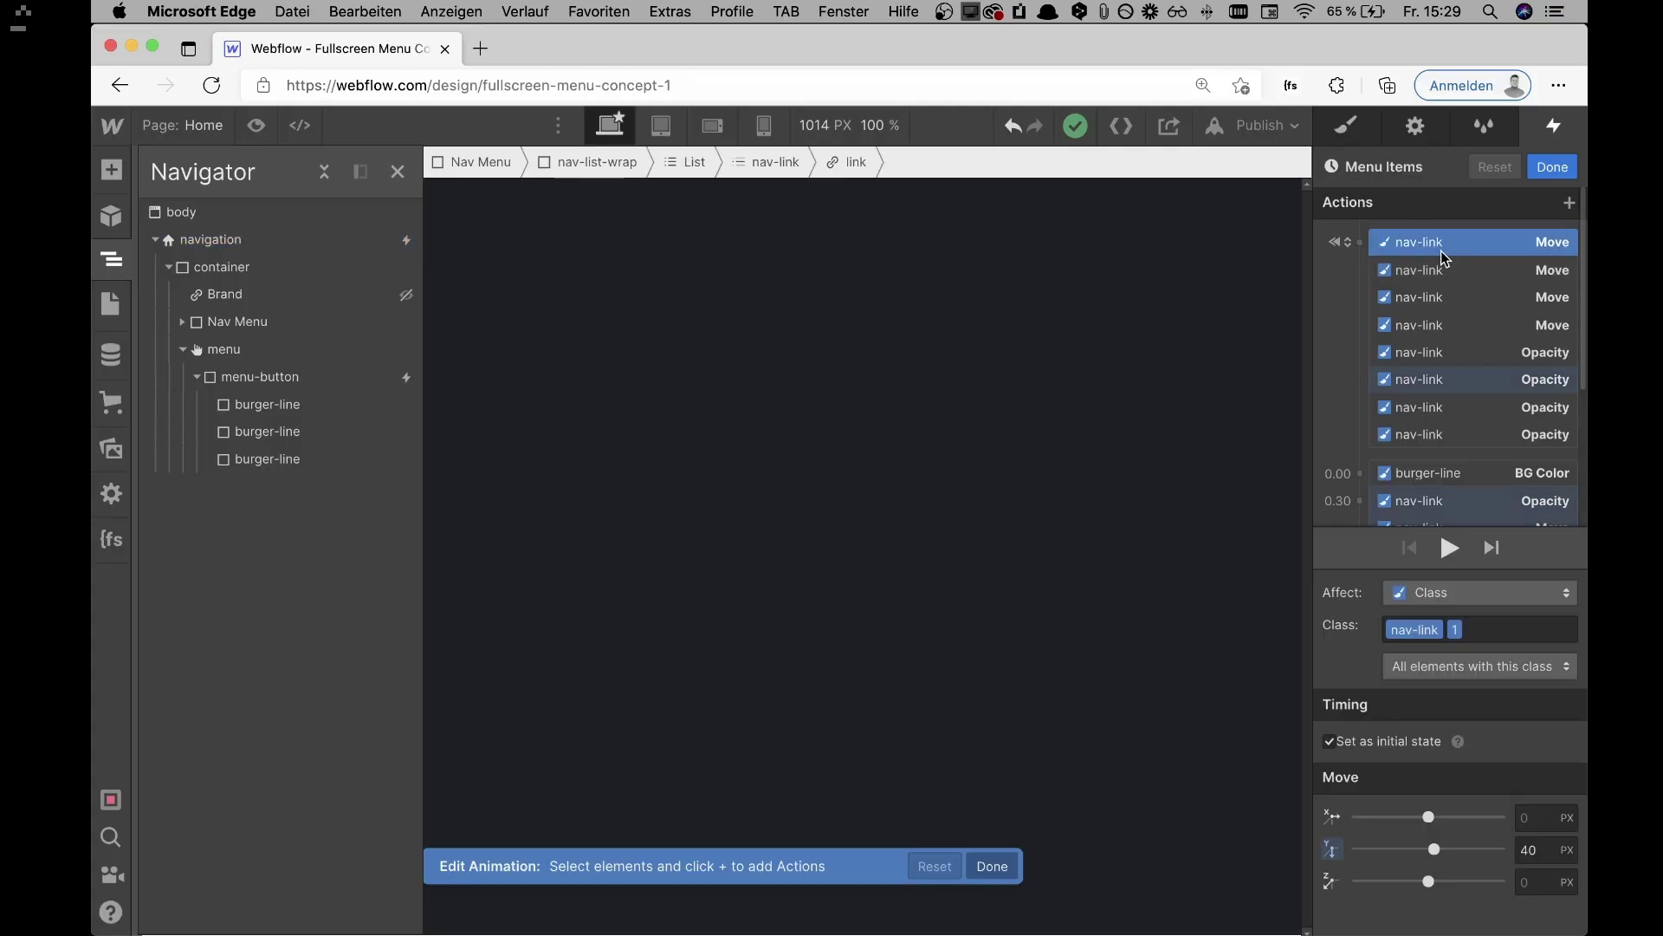
{"action": "left_click", "coordinate": [1452, 270]}
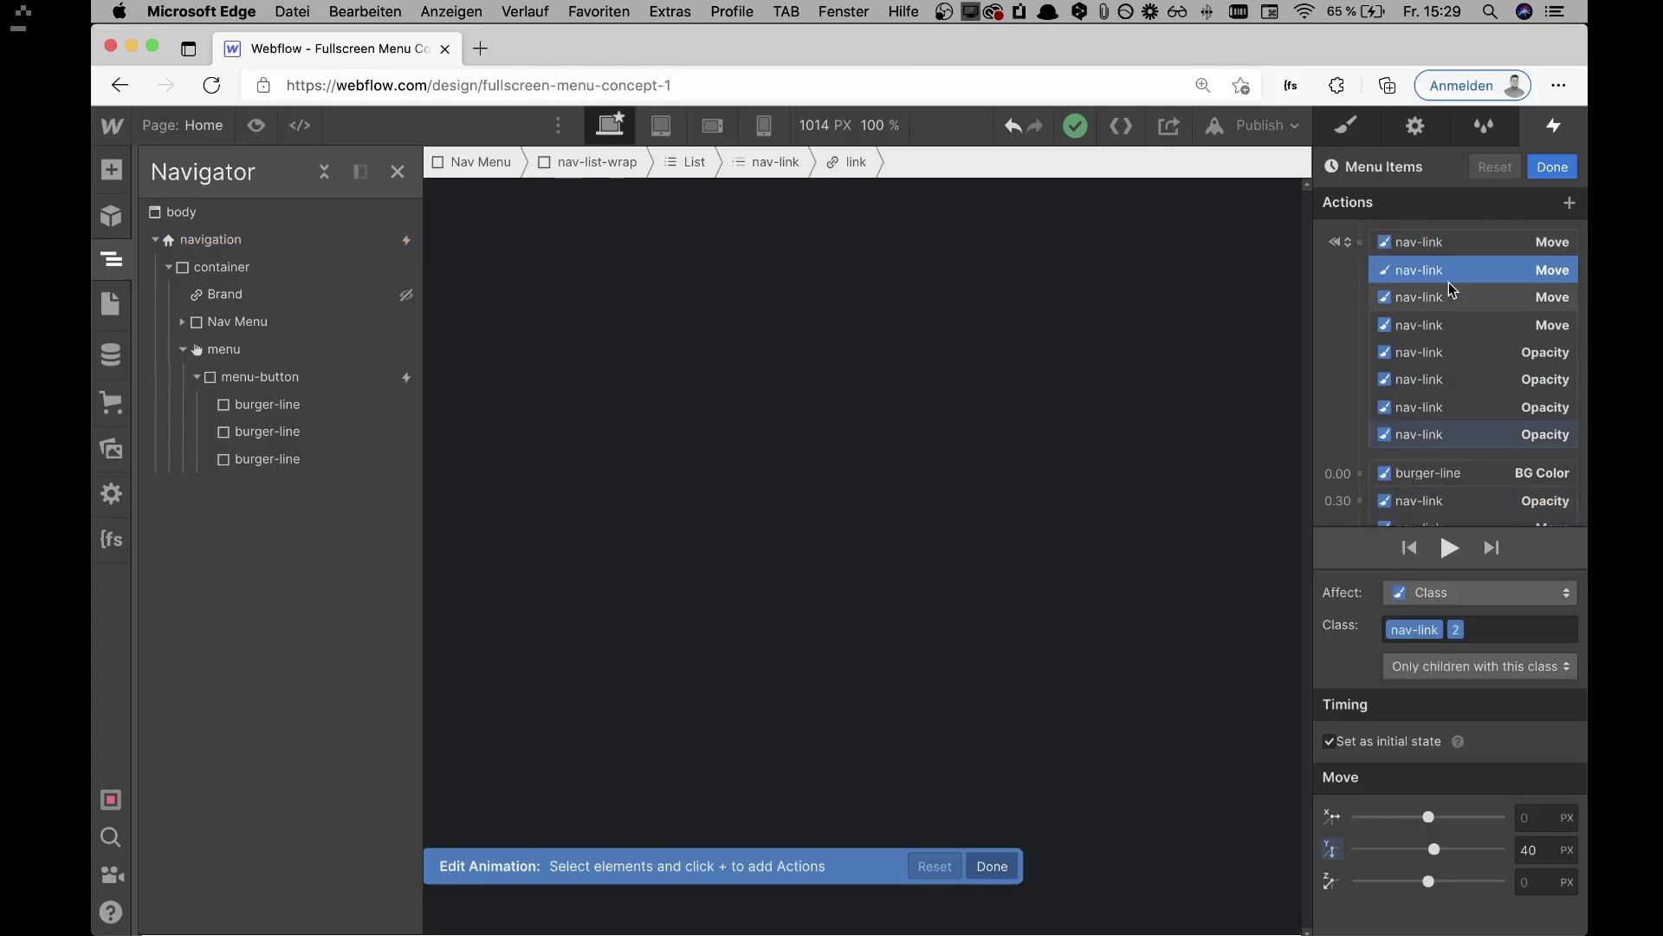
{"action": "left_click", "coordinate": [1453, 296]}
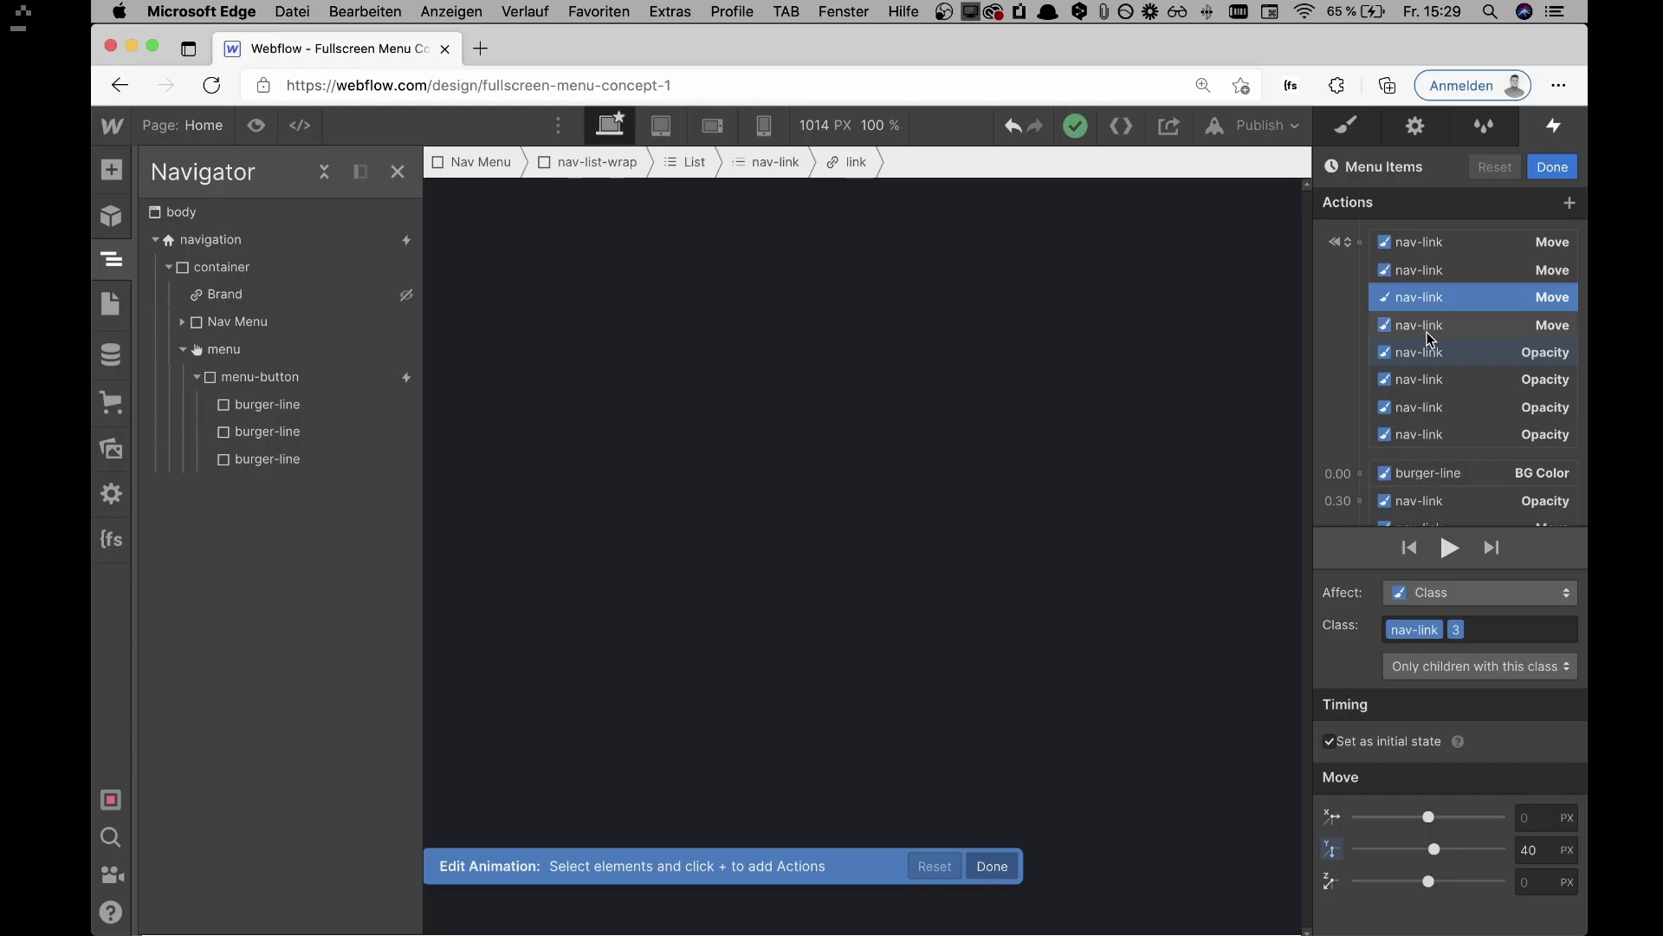
{"action": "left_click", "coordinate": [1425, 325]}
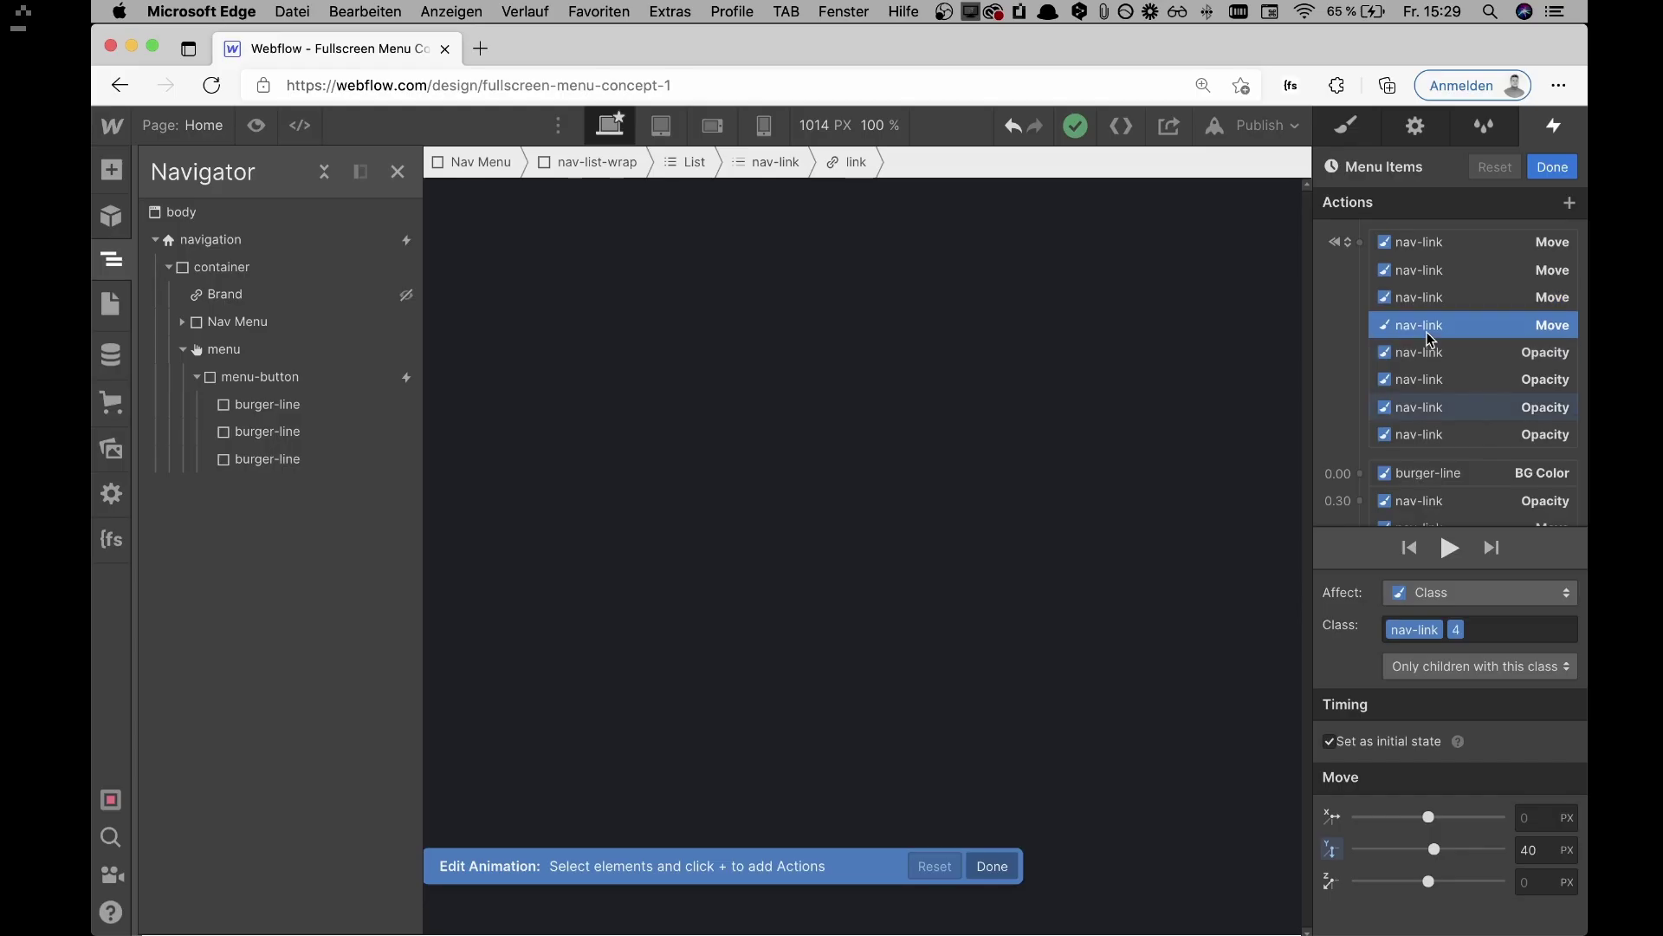
Step: Show the navbar's menu open on the canvas and inspect its nav-link and nav-list-wrap elements for interactions
{"action": "left_click", "coordinate": [398, 172]}
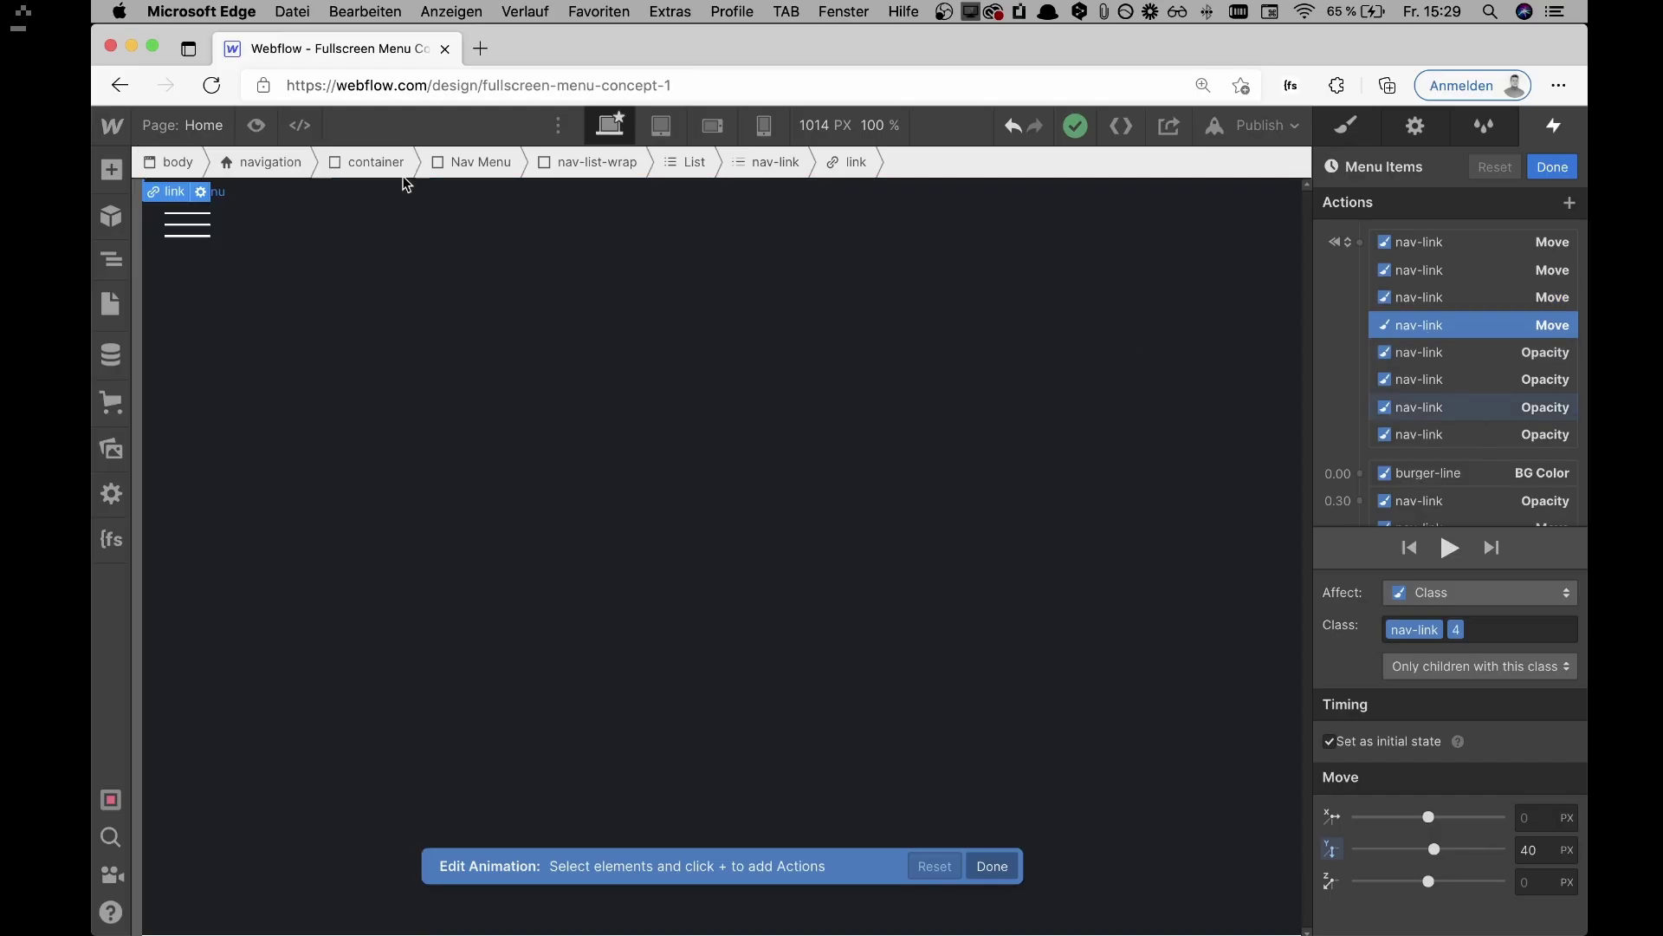
{"action": "left_click", "coordinate": [1347, 126]}
{"action": "left_click", "coordinate": [1425, 129]}
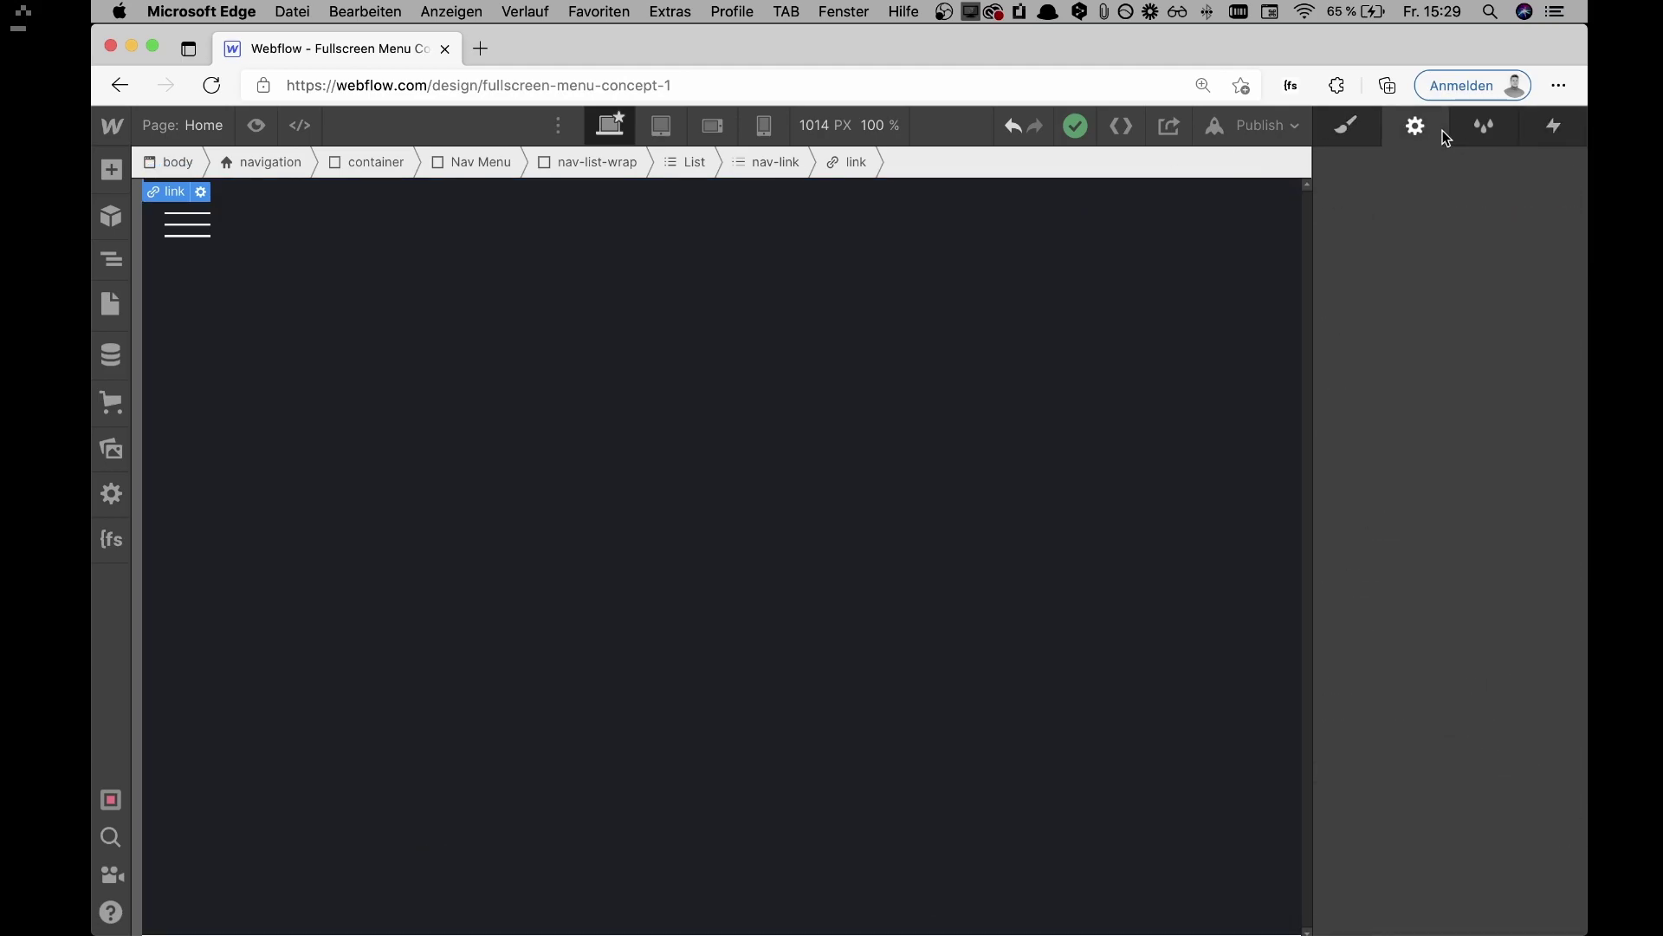
{"action": "left_click", "coordinate": [1384, 468]}
{"action": "left_click", "coordinate": [1556, 126]}
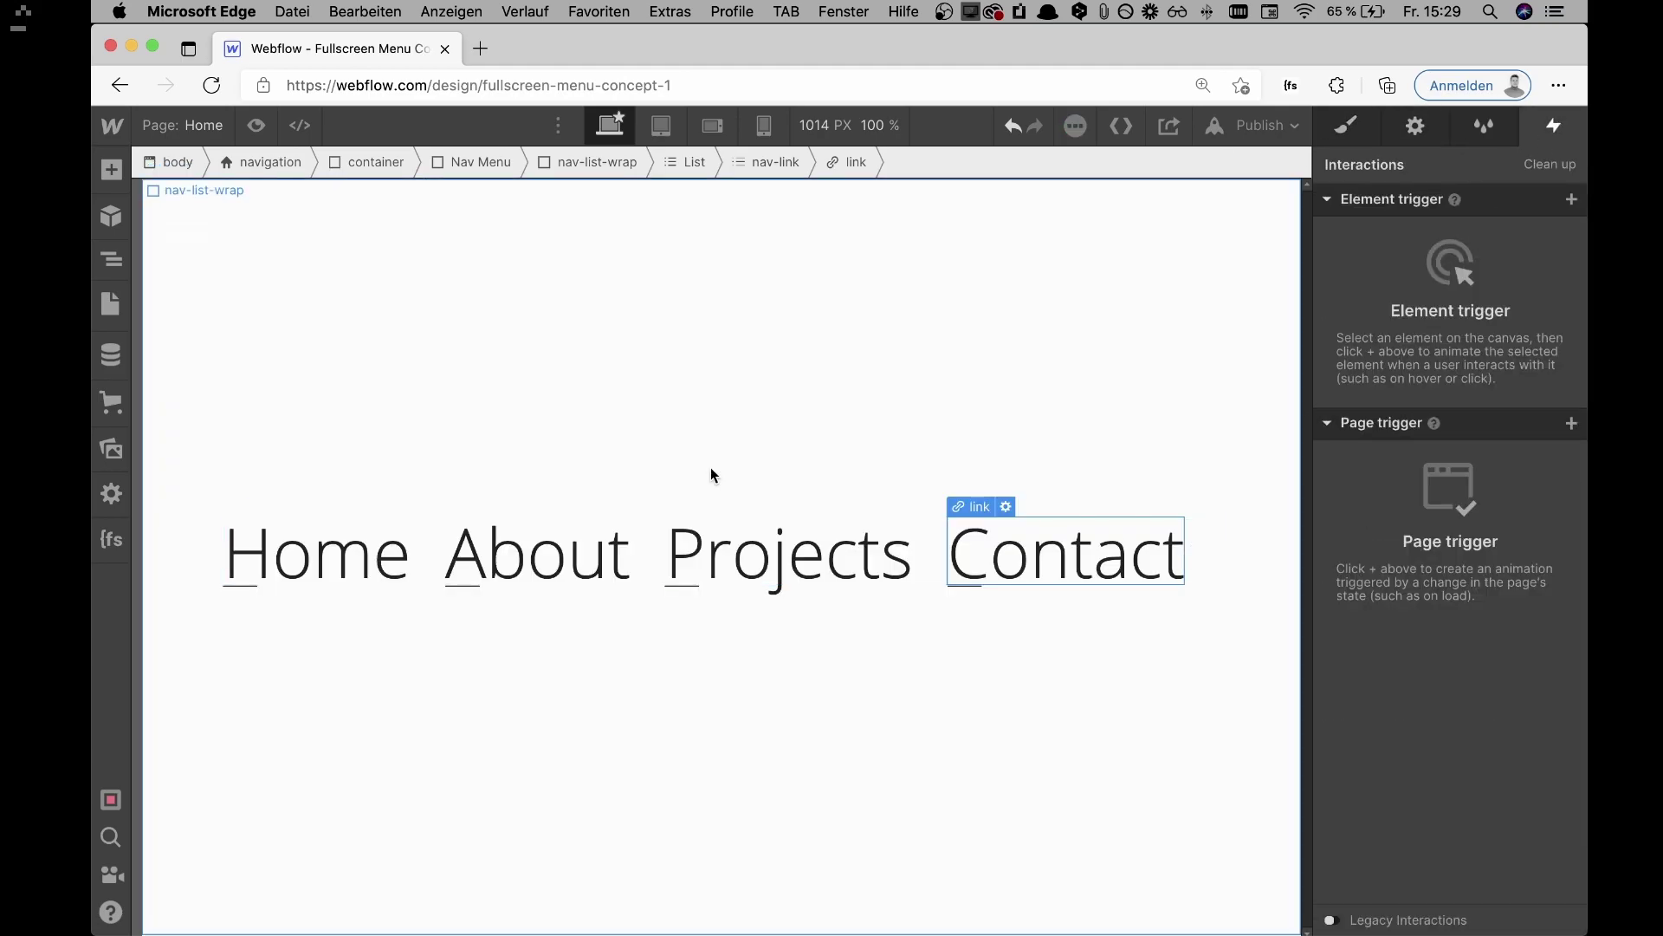
{"action": "left_click", "coordinate": [335, 554]}
{"action": "key", "text": "z"}
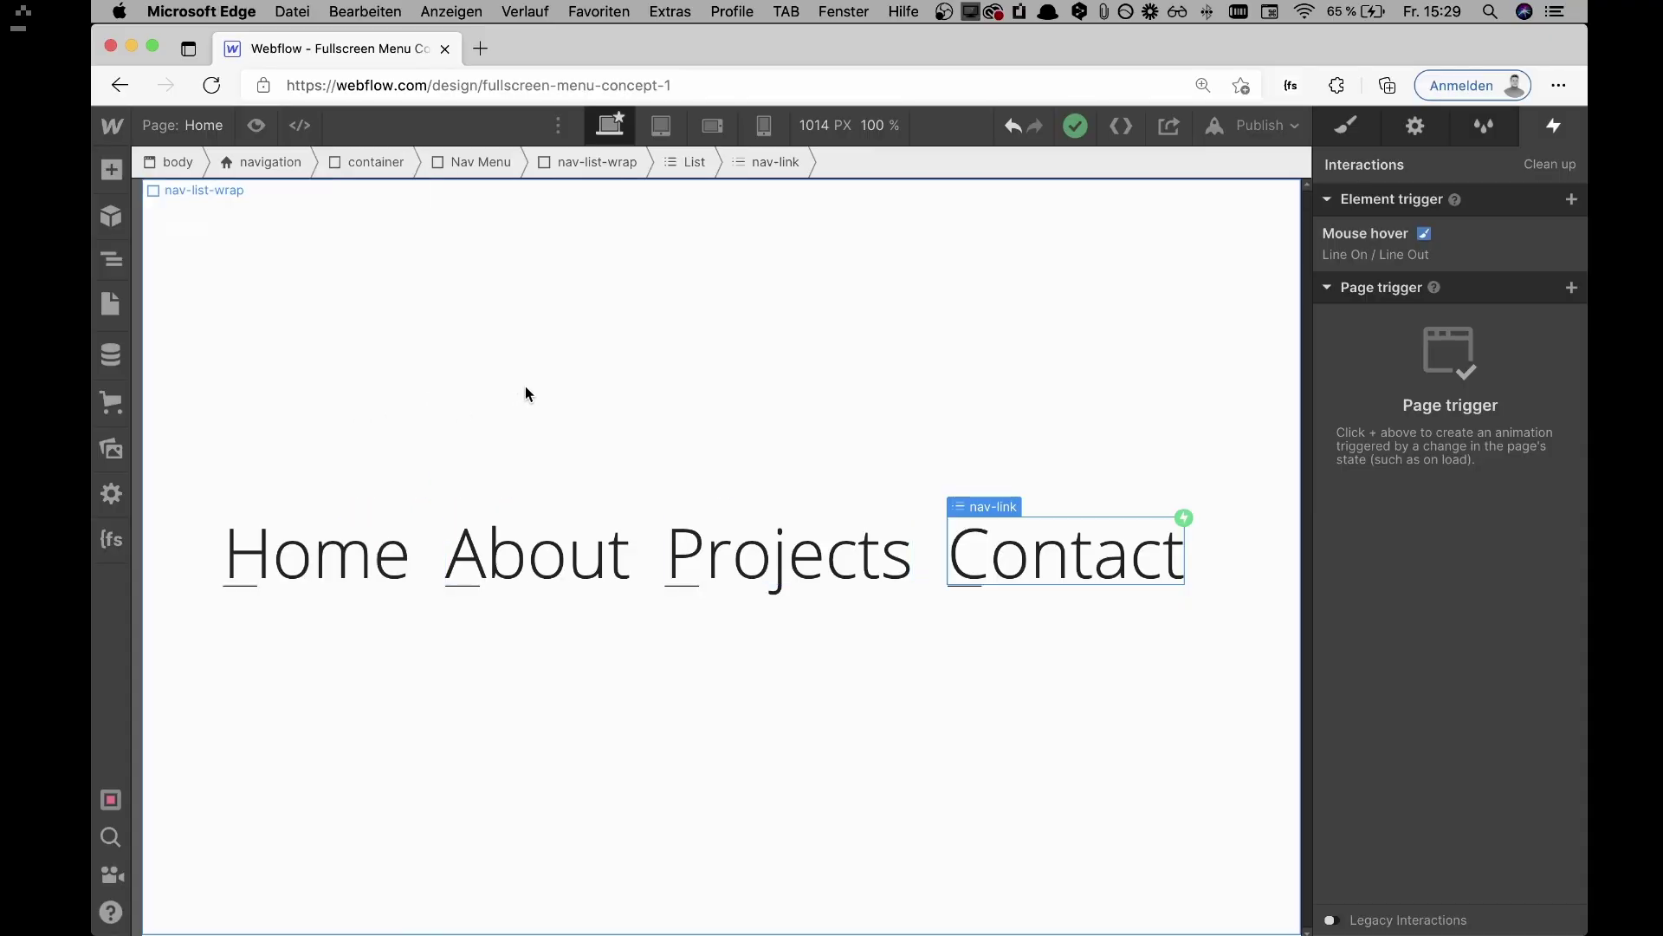
{"action": "left_click", "coordinate": [525, 386]}
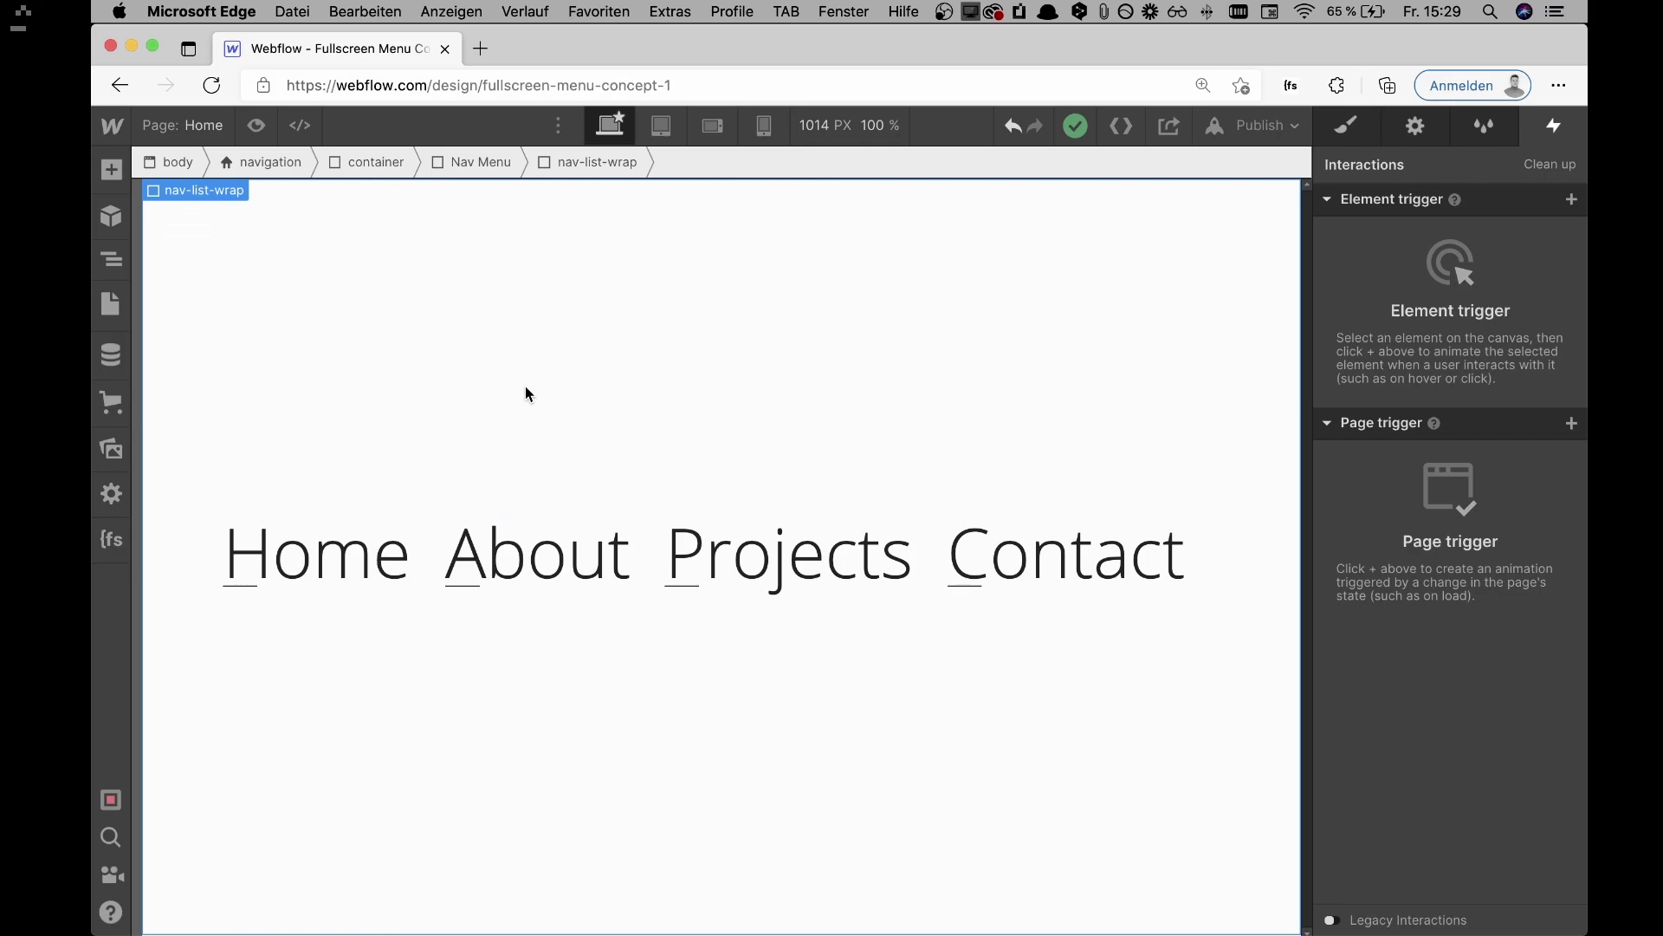
Step: Preview the page and toggle the fullscreen menu with the hamburger button, then leave the preview
{"action": "key", "text": "super+shift+p"}
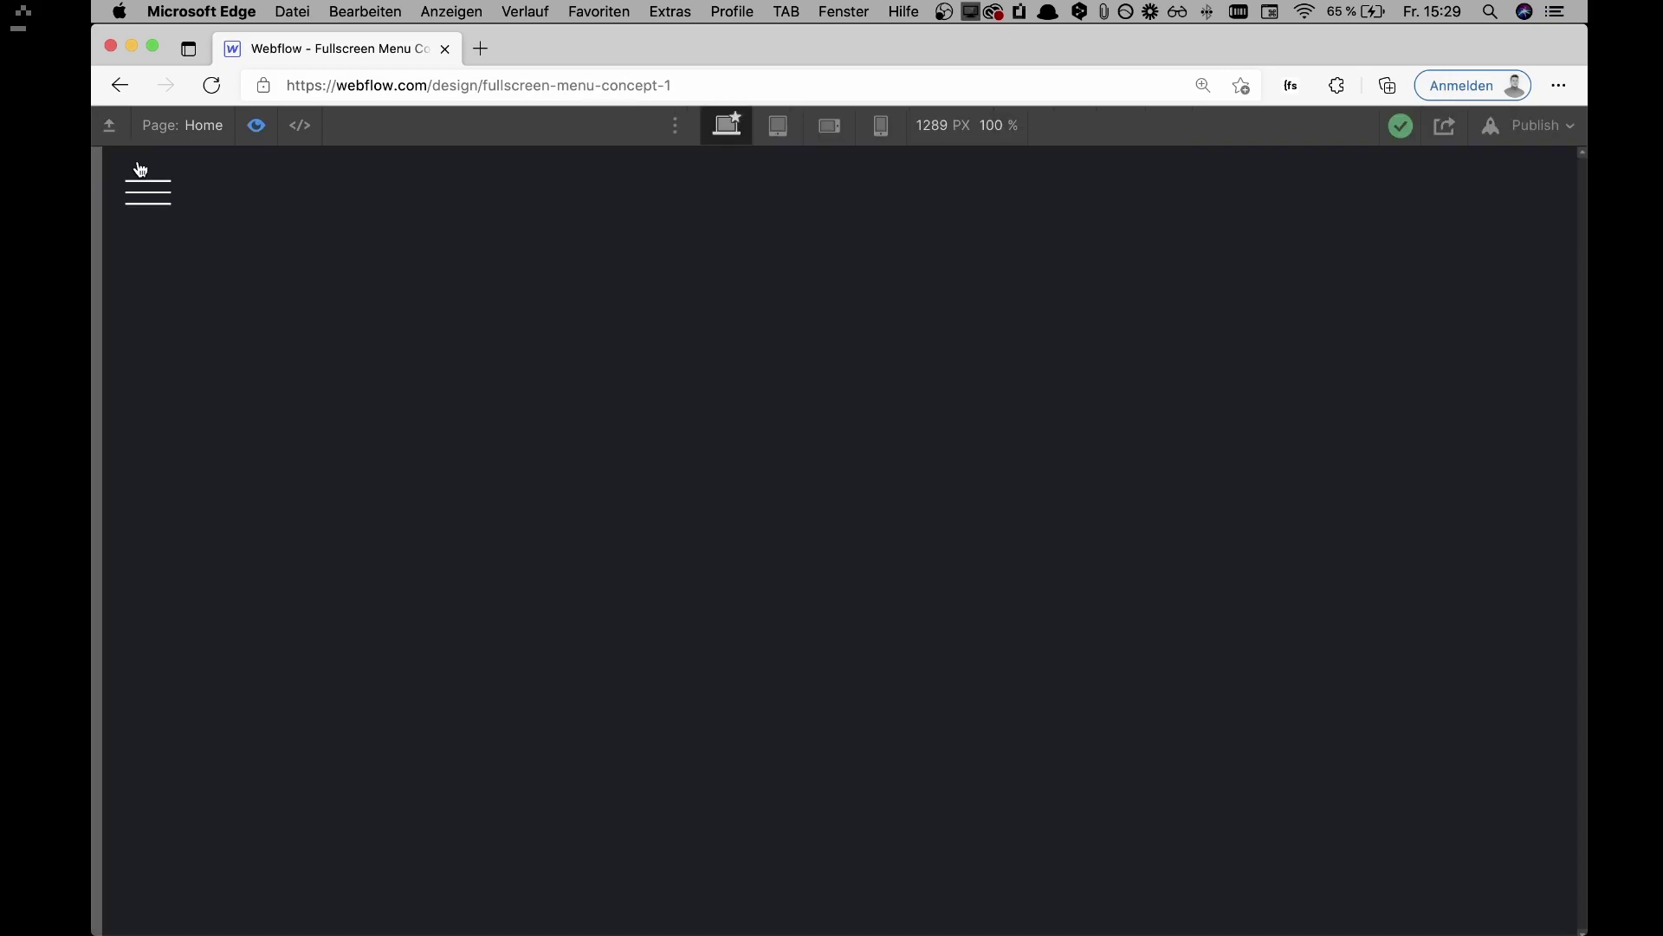
{"action": "left_click", "coordinate": [147, 187]}
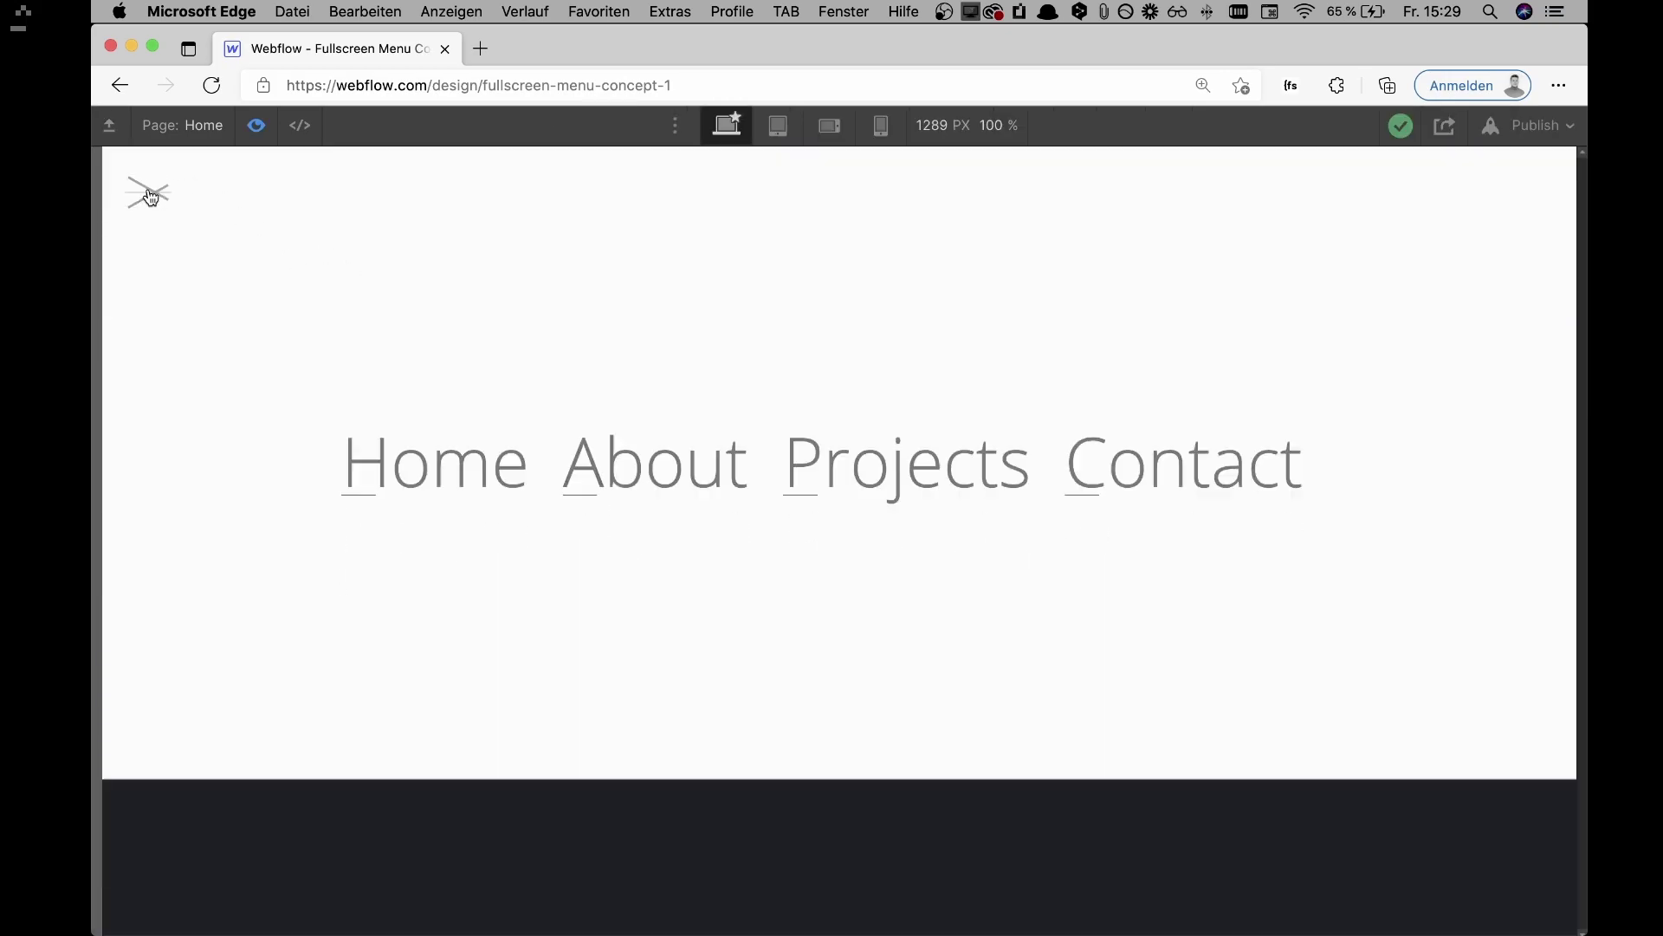
{"action": "left_click", "coordinate": [149, 198]}
{"action": "left_click", "coordinate": [147, 192]}
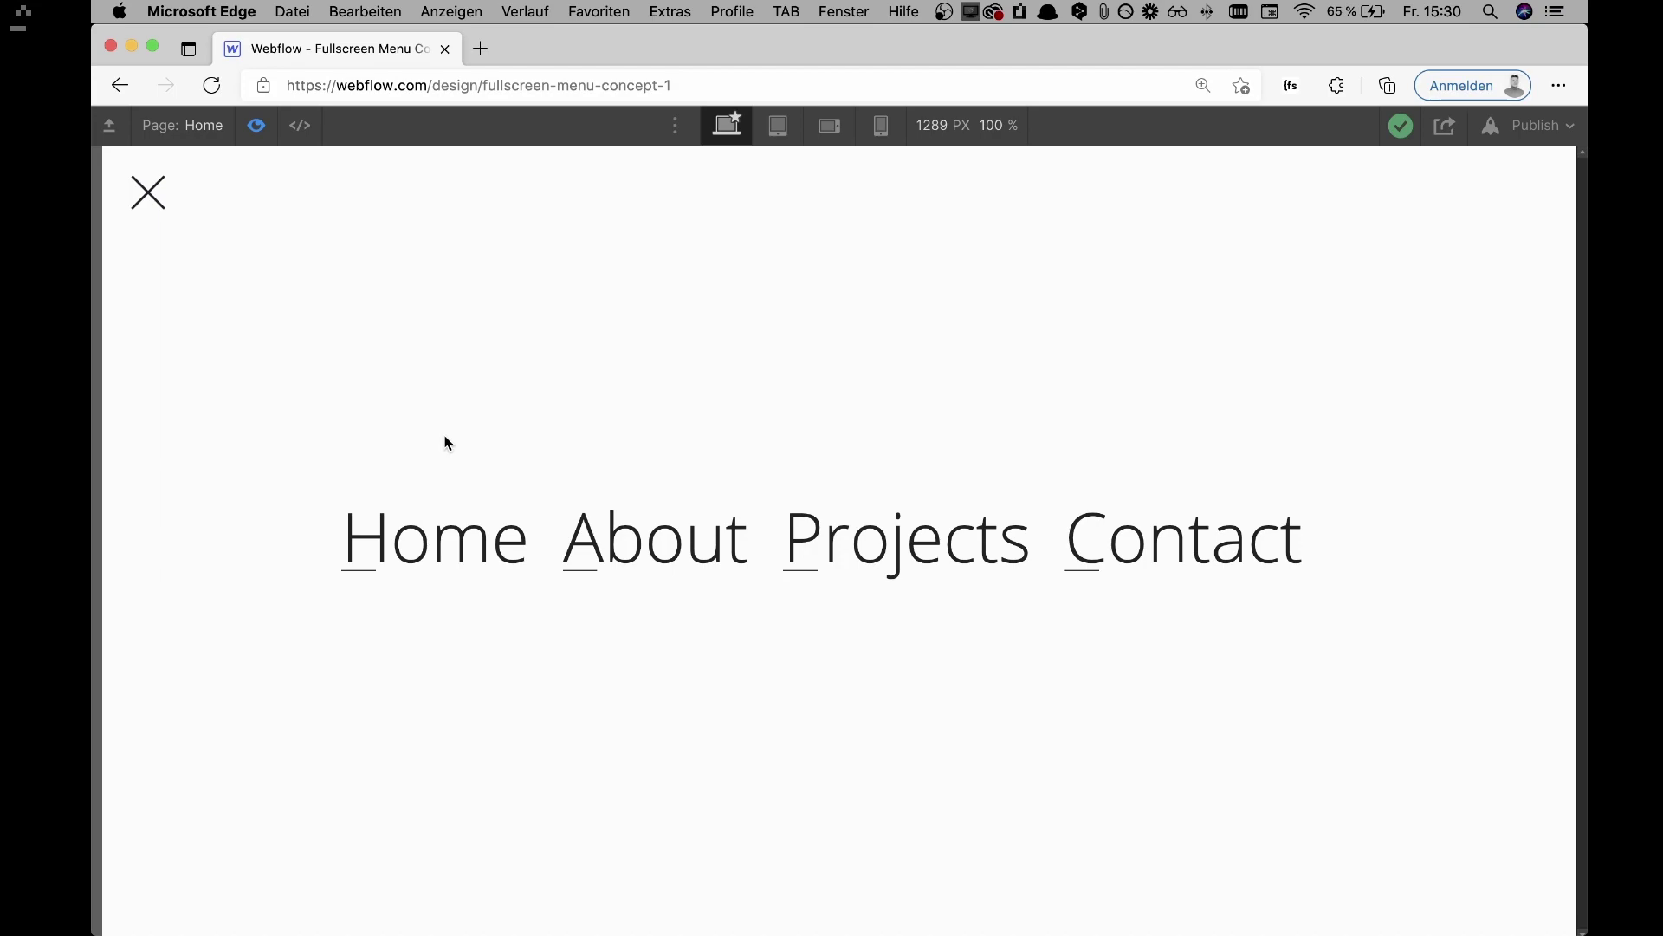
{"action": "left_click", "coordinate": [259, 142]}
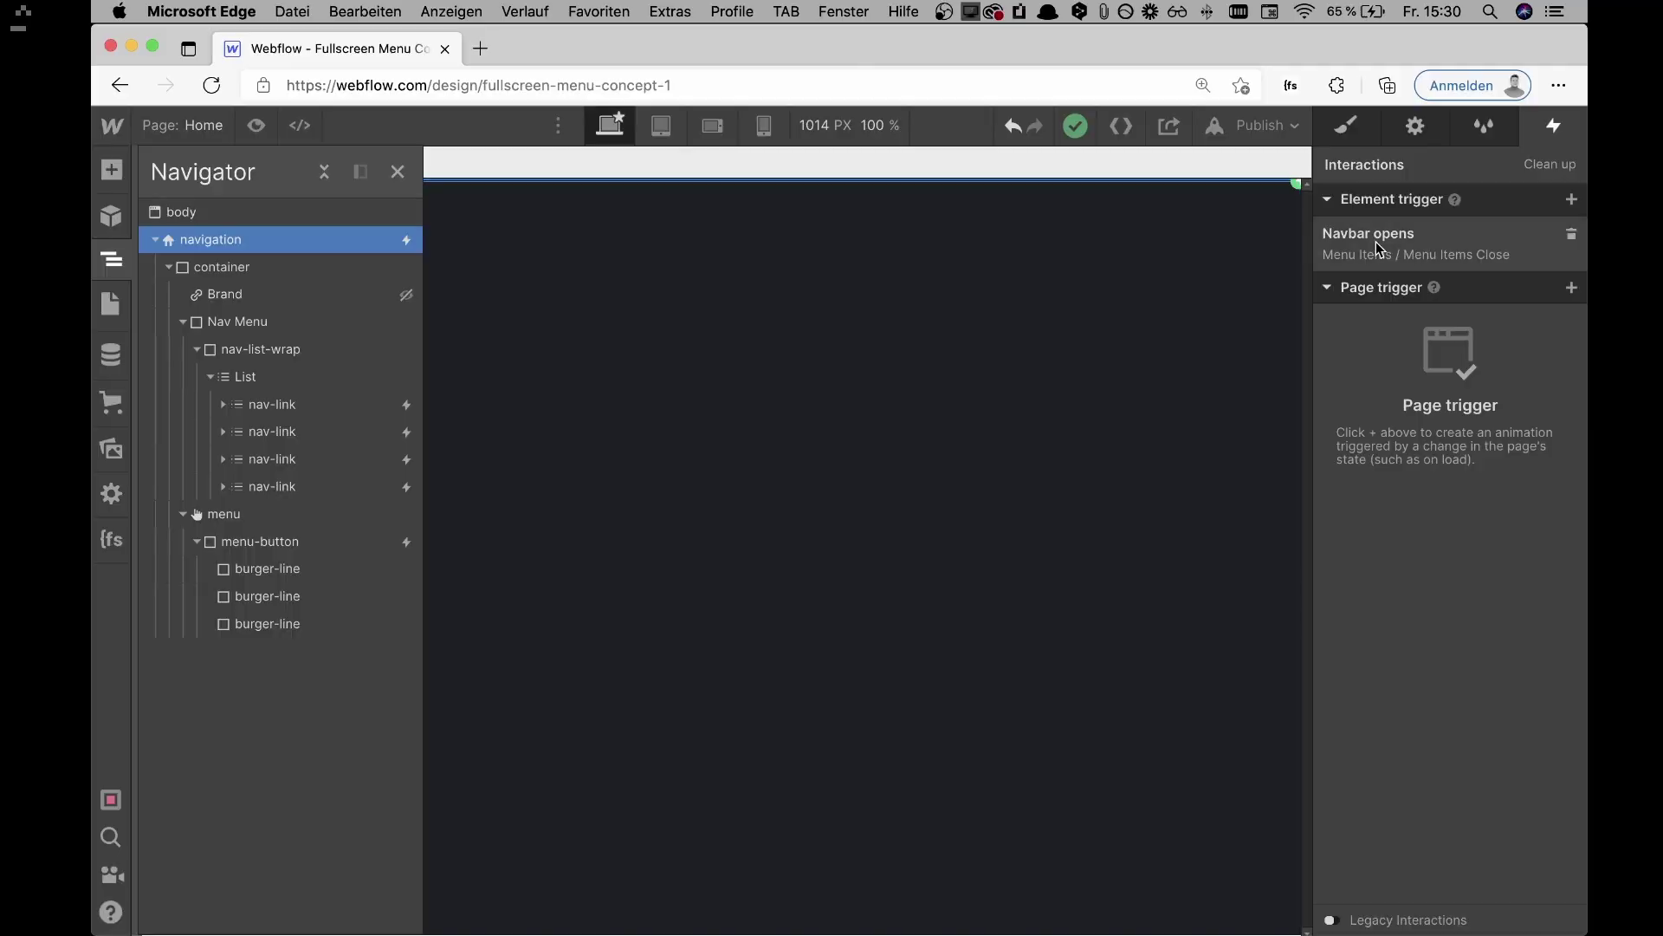
Step: Show the navigation element's menu open on the canvas and reopen the Menu Items animation from its Navbar opens trigger
{"action": "key", "text": "s"}
{"action": "left_click", "coordinate": [1416, 126]}
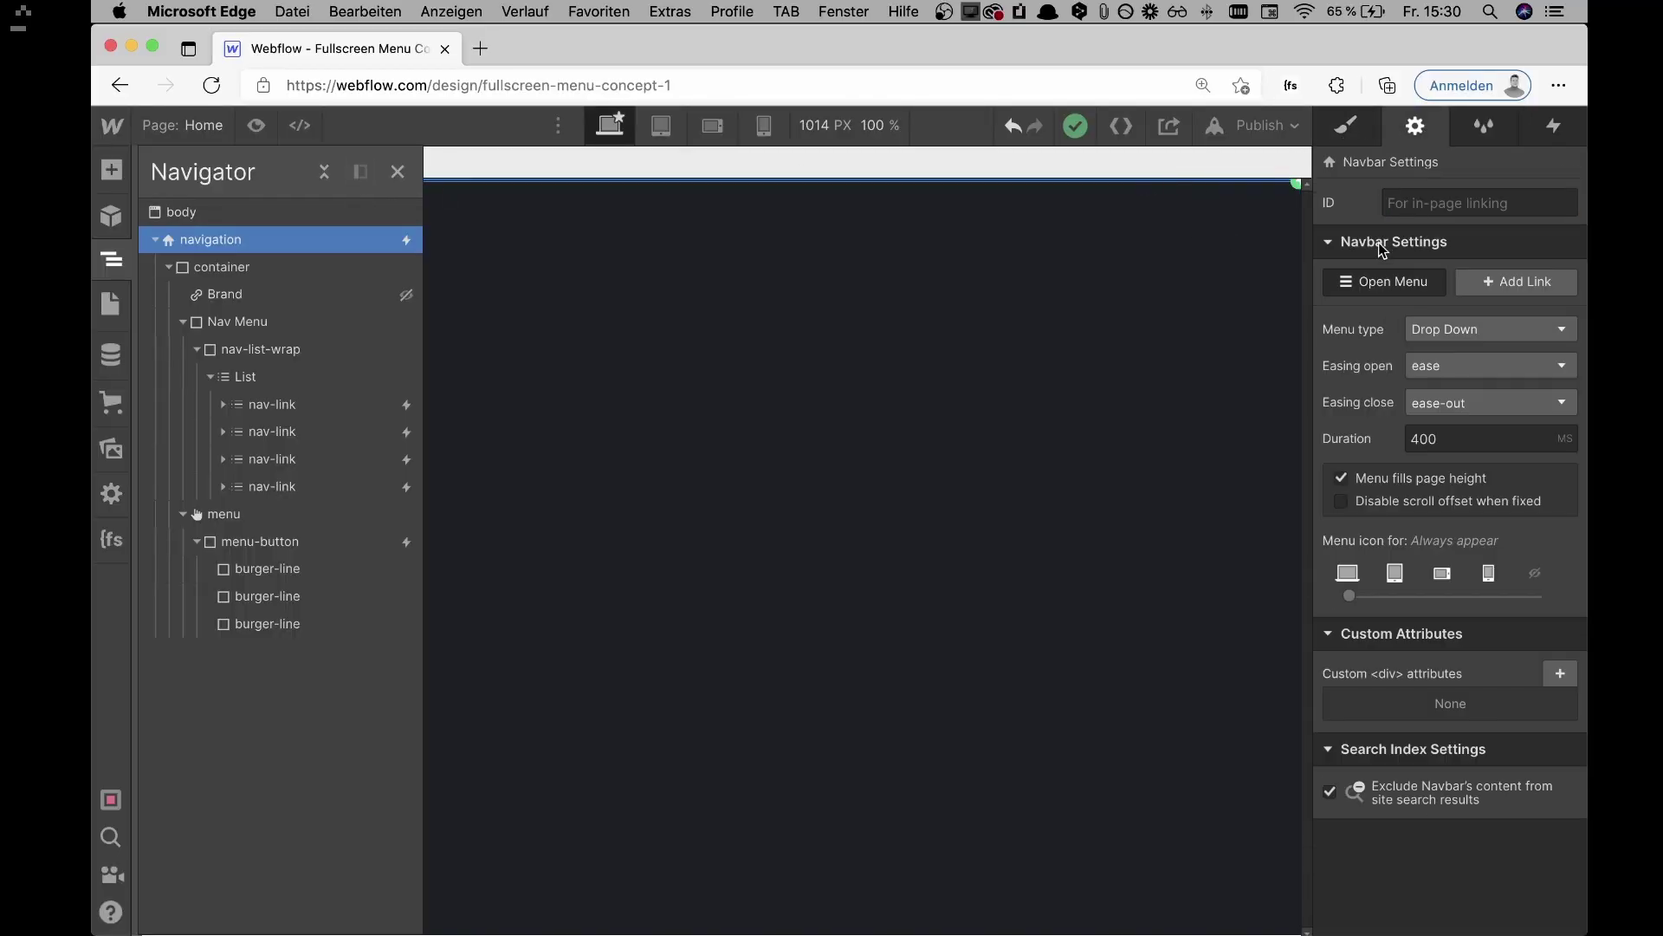
{"action": "left_click", "coordinate": [1387, 281]}
{"action": "left_click", "coordinate": [1554, 126]}
{"action": "left_click", "coordinate": [1386, 322]}
{"action": "left_click", "coordinate": [1401, 453]}
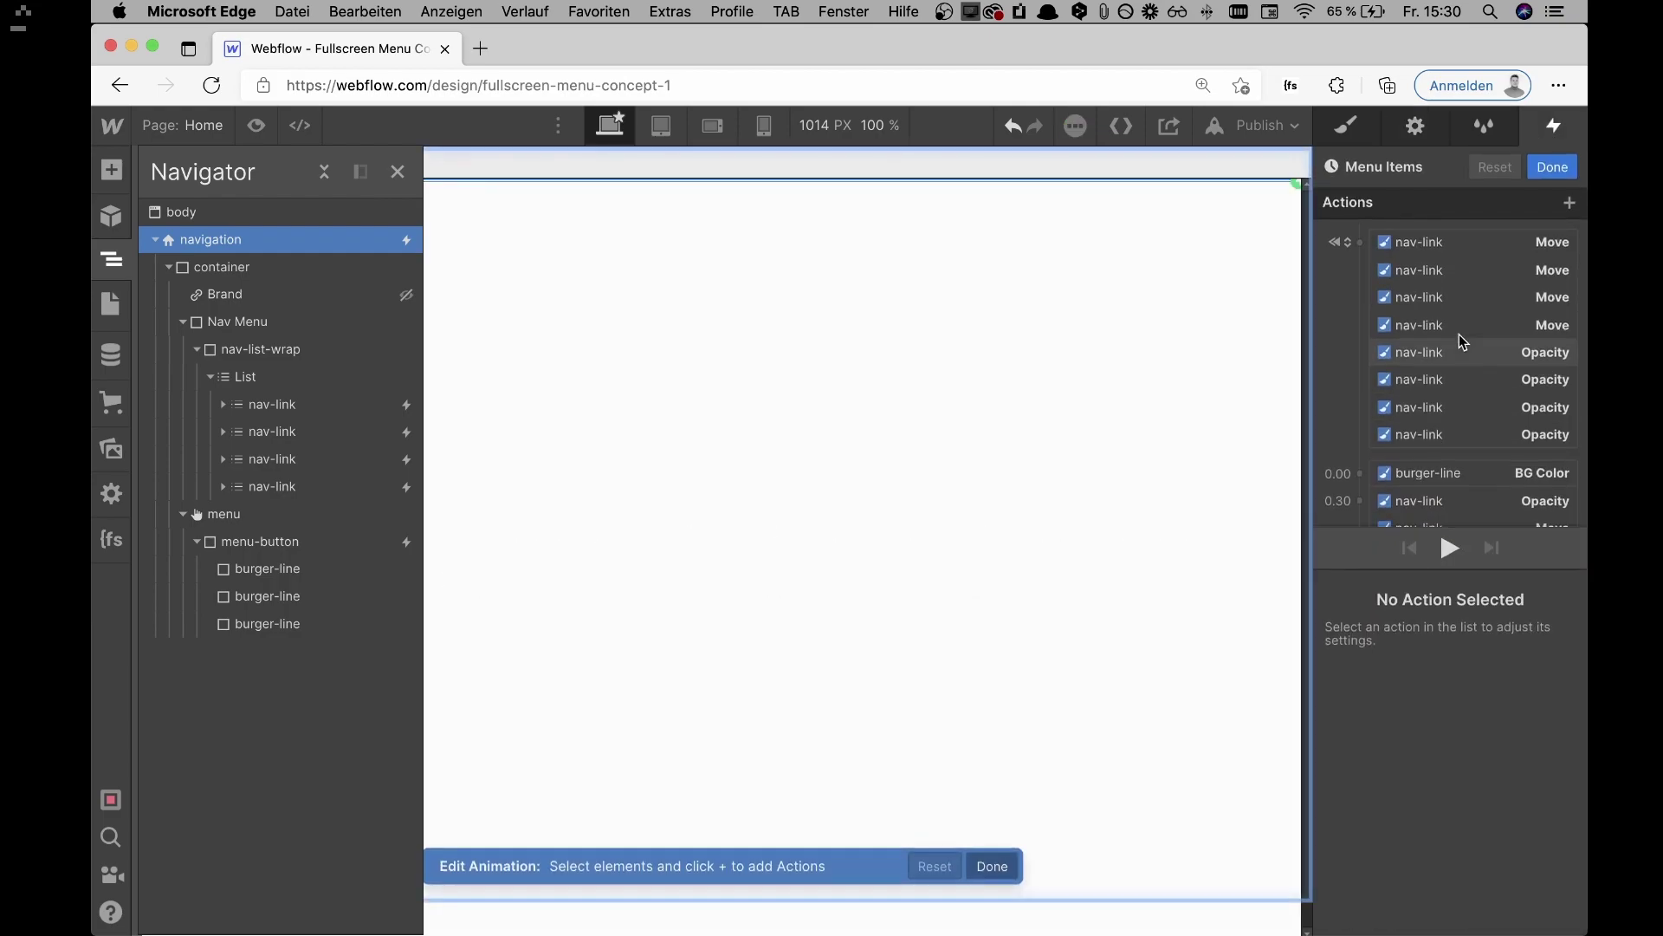
Step: Step through the initial-state Move actions of the four nav-links while watching their positions on the open menu
{"action": "left_click", "coordinate": [398, 172]}
{"action": "left_click", "coordinate": [1449, 246]}
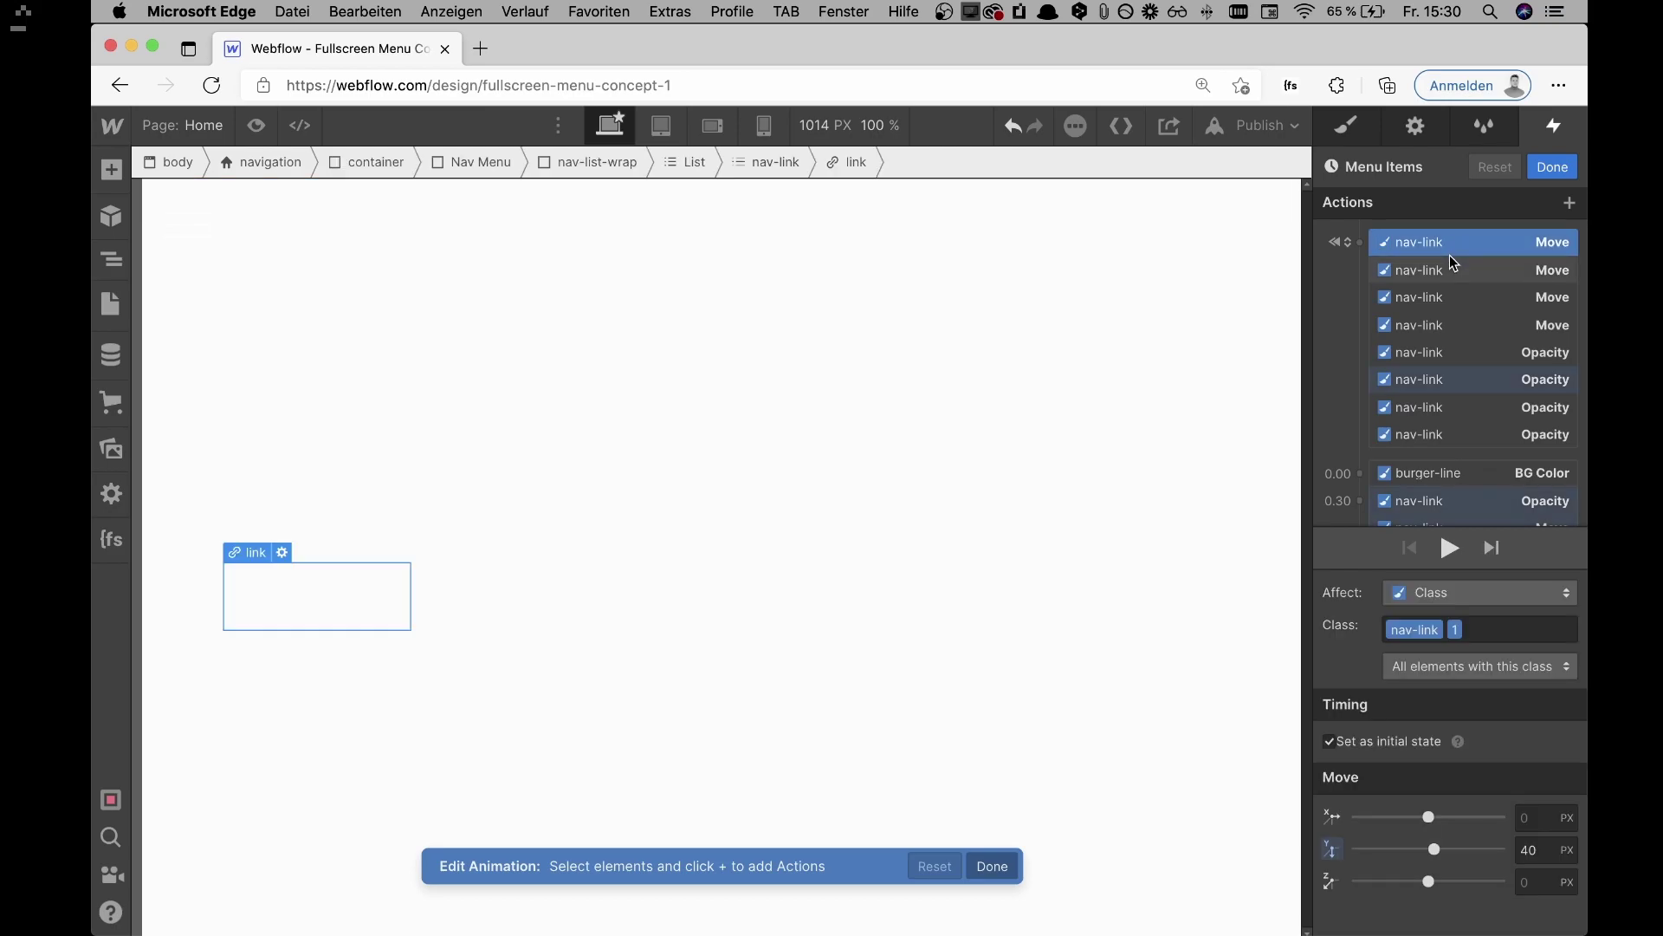
{"action": "left_click", "coordinate": [1457, 273]}
{"action": "left_click", "coordinate": [1460, 295]}
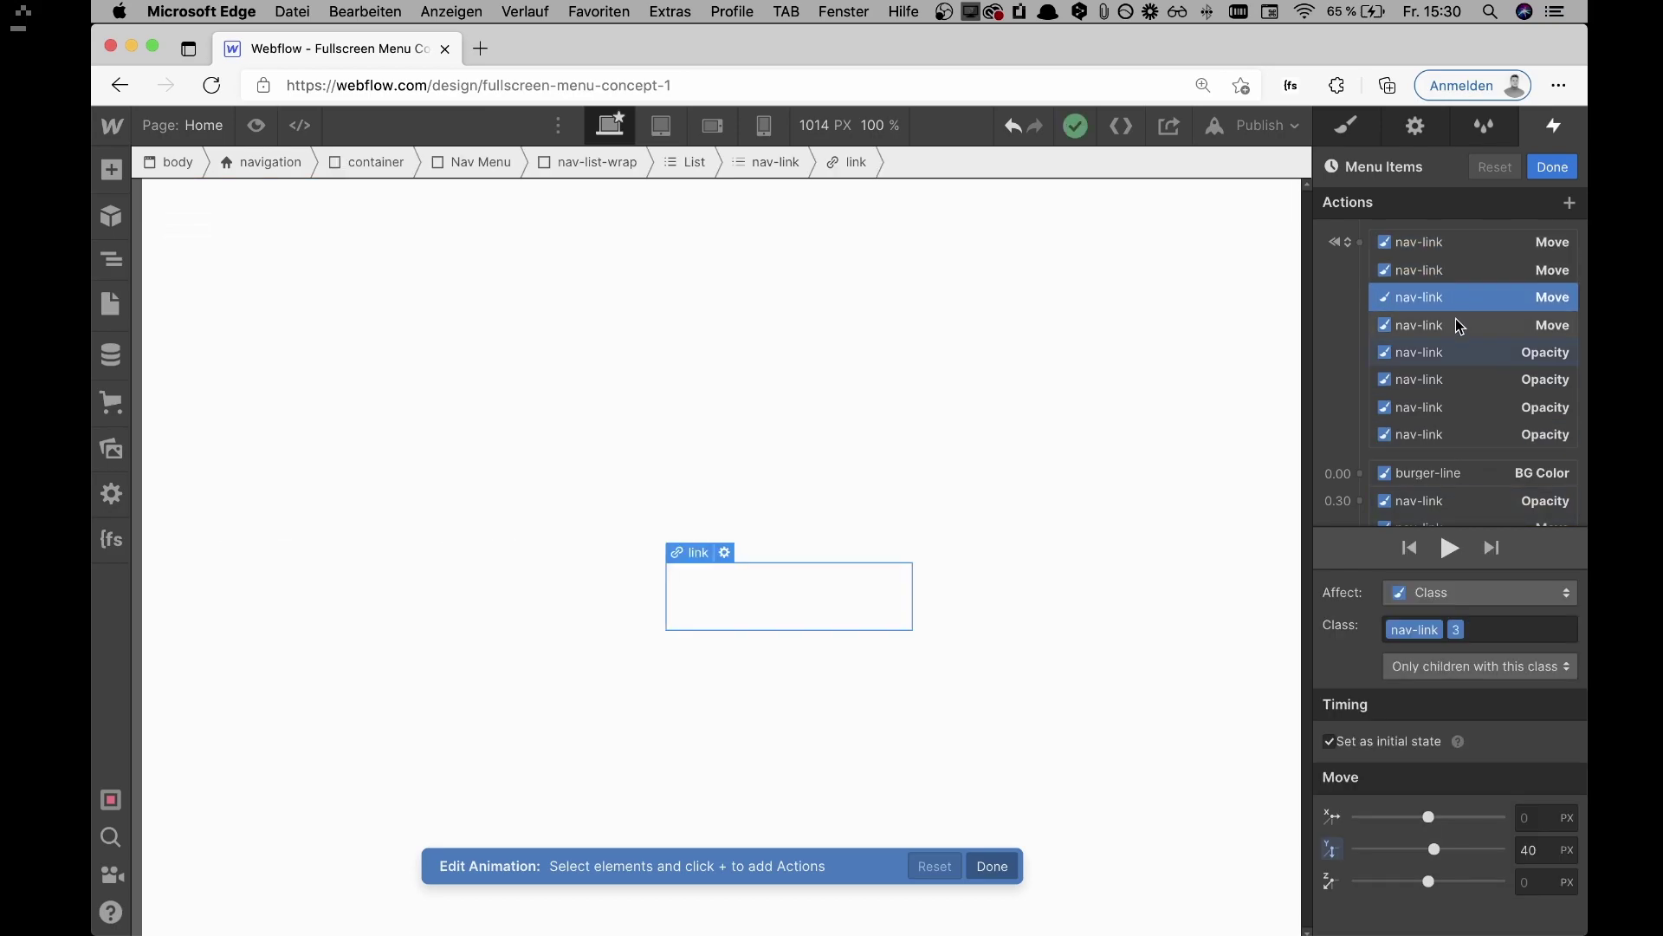
{"action": "left_click", "coordinate": [1456, 321]}
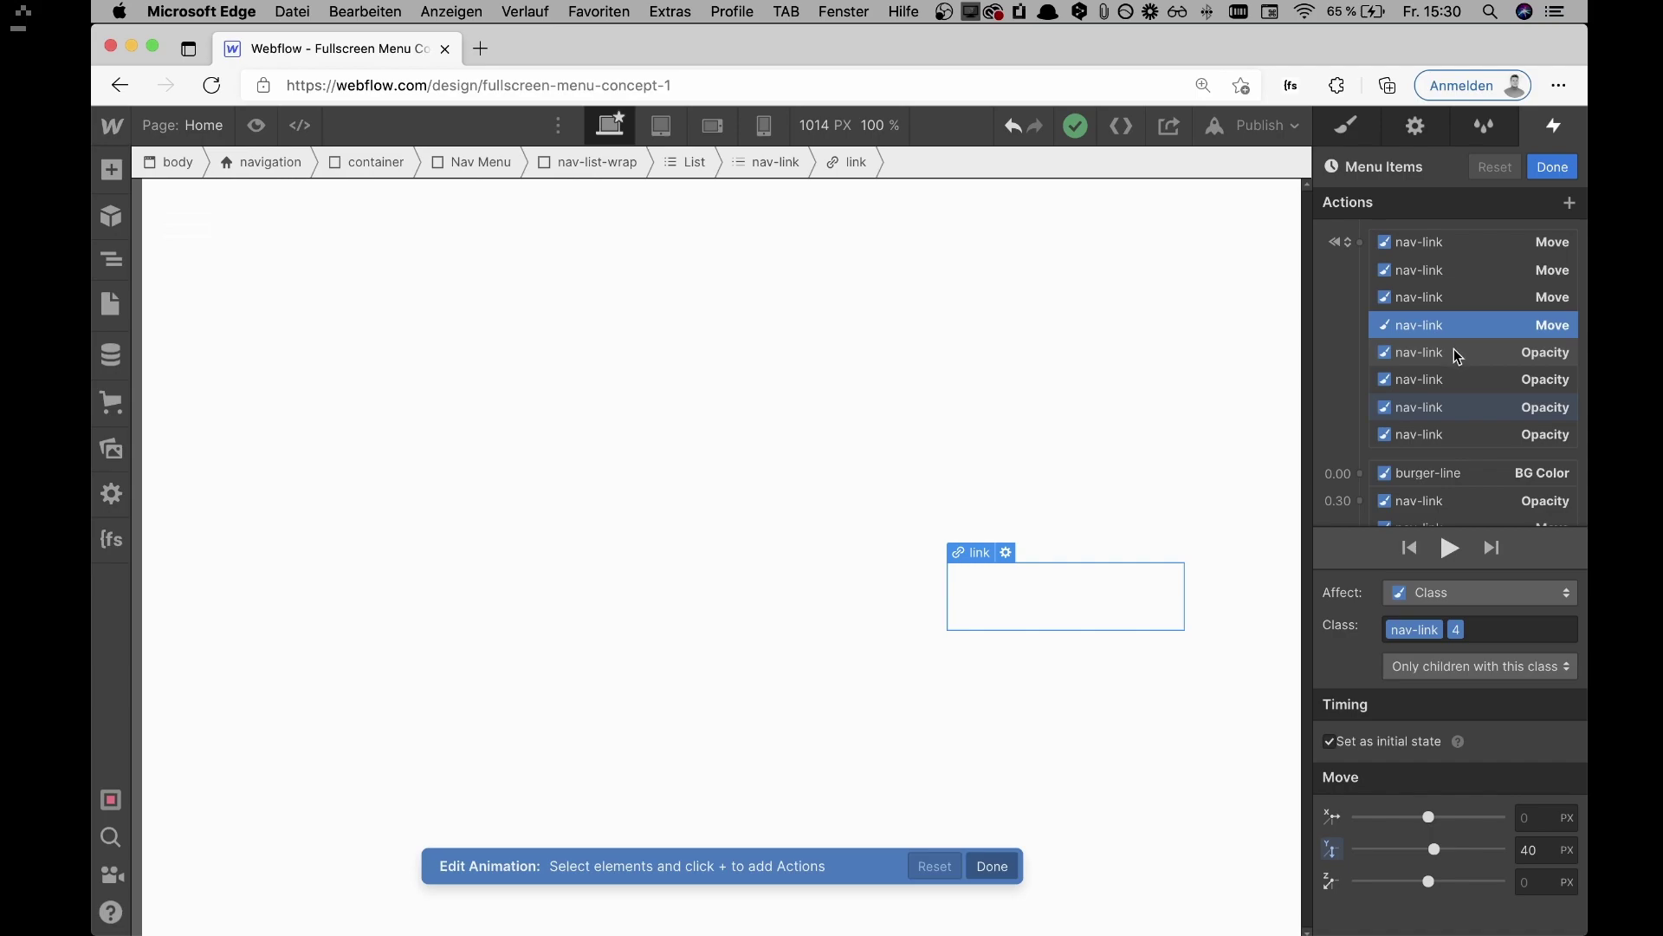
Step: Review the nav-links' initial-state Opacity actions and the burger-line BG Color action in the Menu Items animation
{"action": "left_click", "coordinate": [1454, 348]}
{"action": "left_click", "coordinate": [1453, 378]}
{"action": "left_click", "coordinate": [1453, 406]}
{"action": "left_click", "coordinate": [1455, 433]}
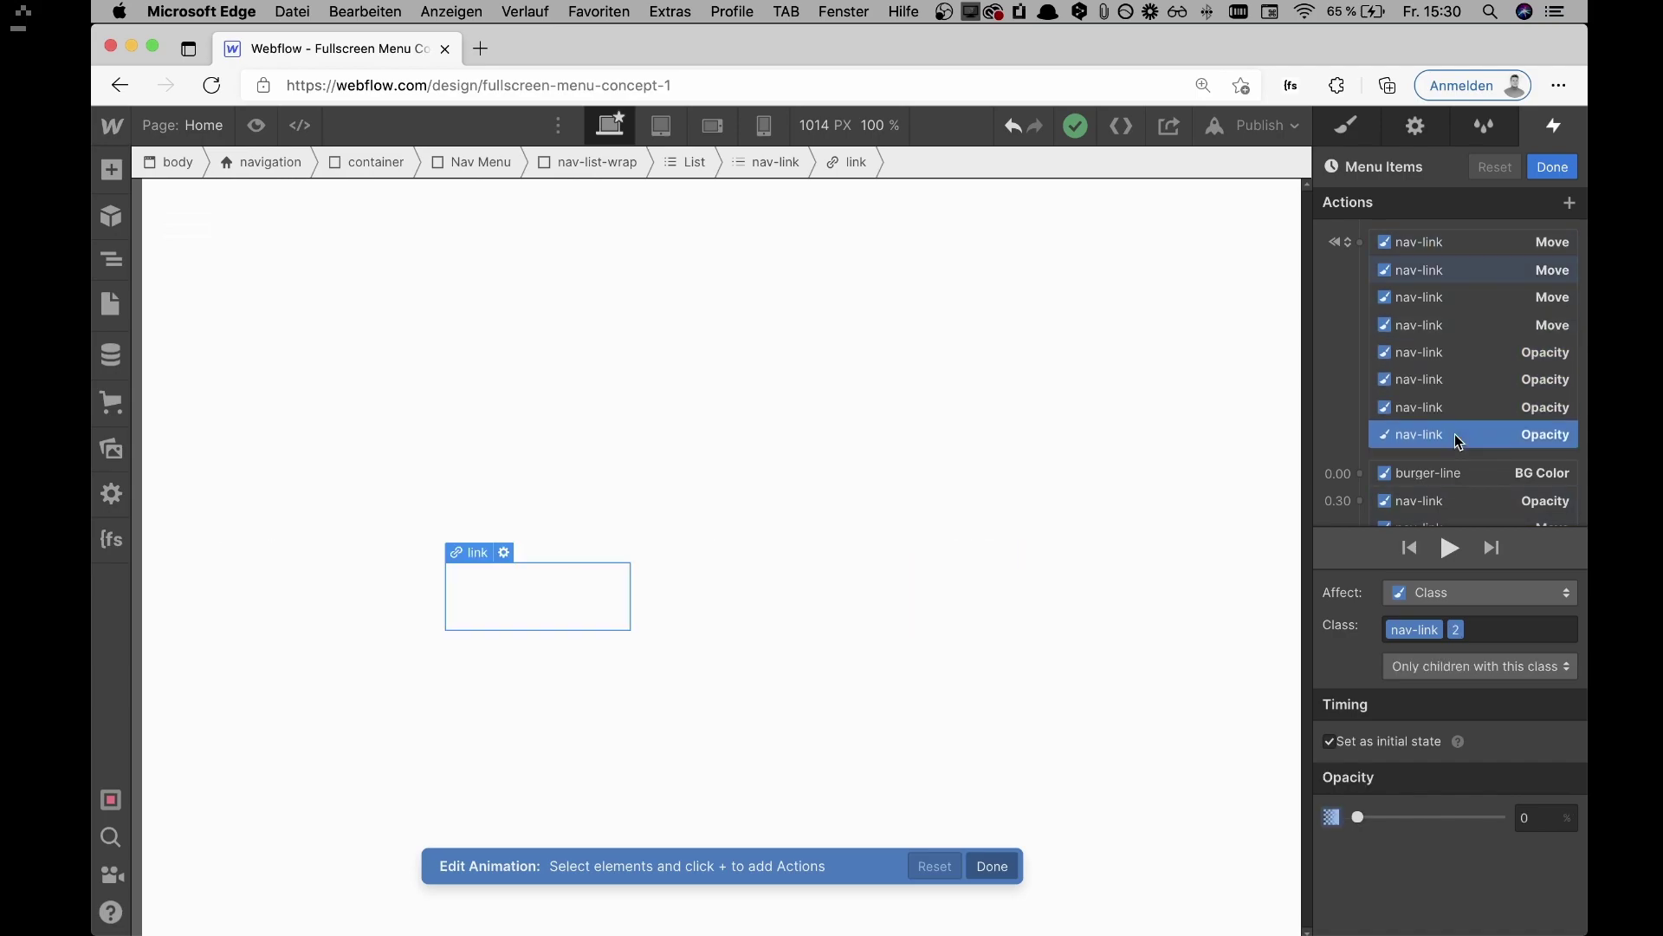
{"action": "scroll", "coordinate": [1448, 479], "scroll_direction": "down", "scroll_amount": 3}
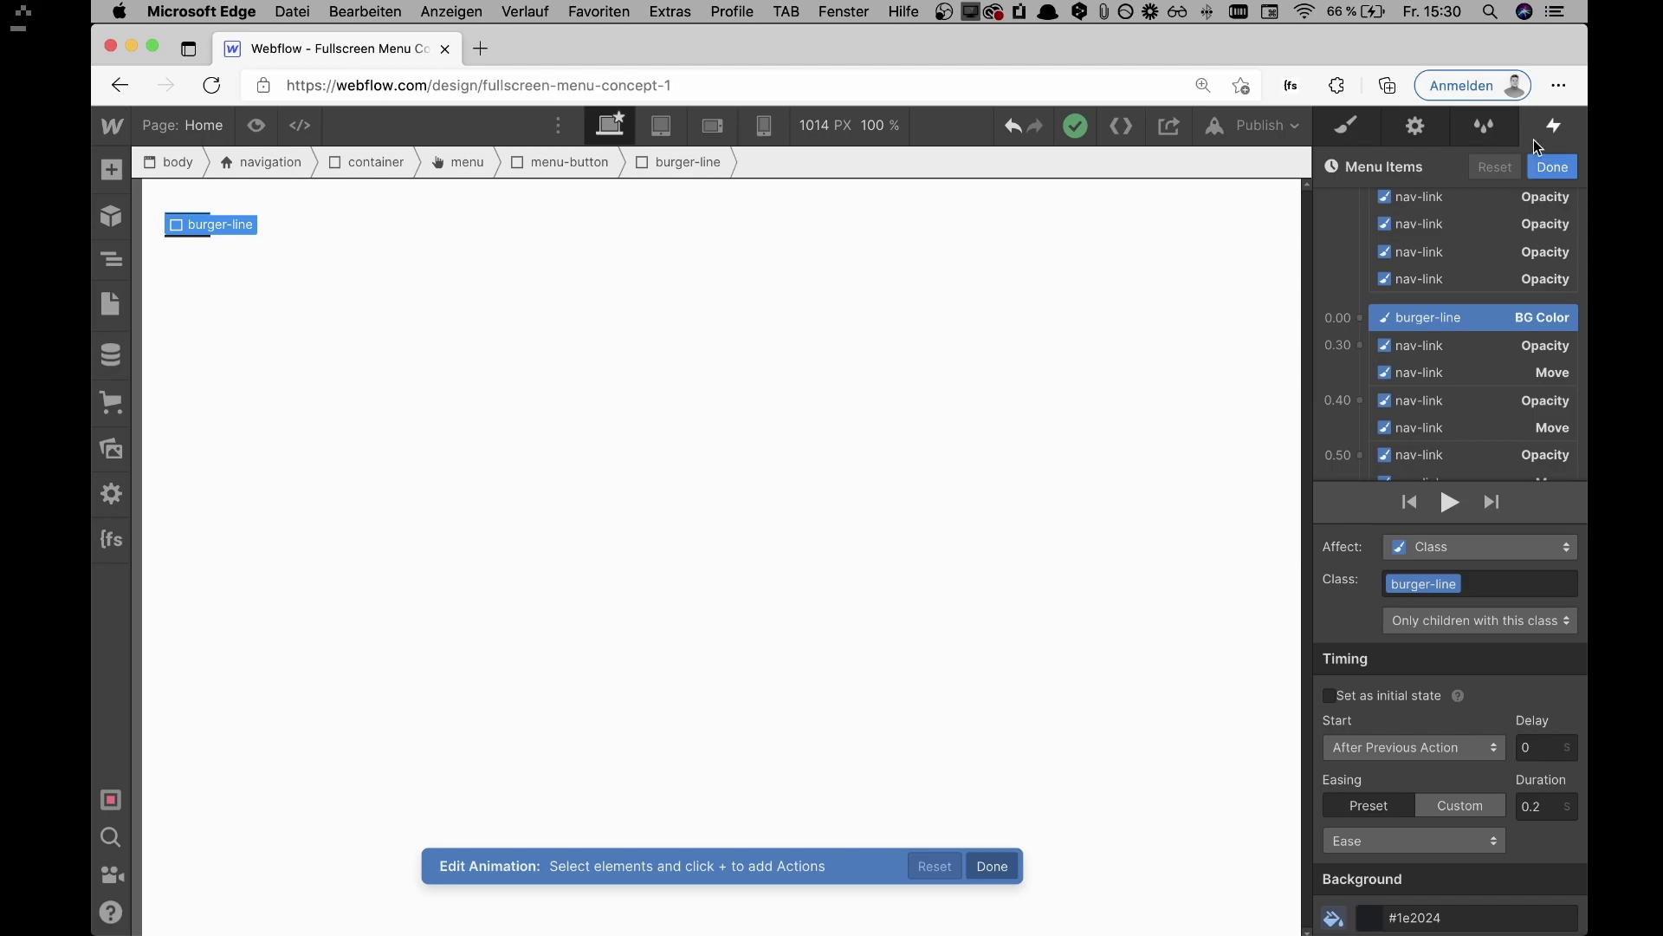
Step: Preview the page and toggle the menu to check the burger-lines' color change, then return to editing
{"action": "left_click", "coordinate": [988, 351]}
{"action": "key", "text": "super+shift+p"}
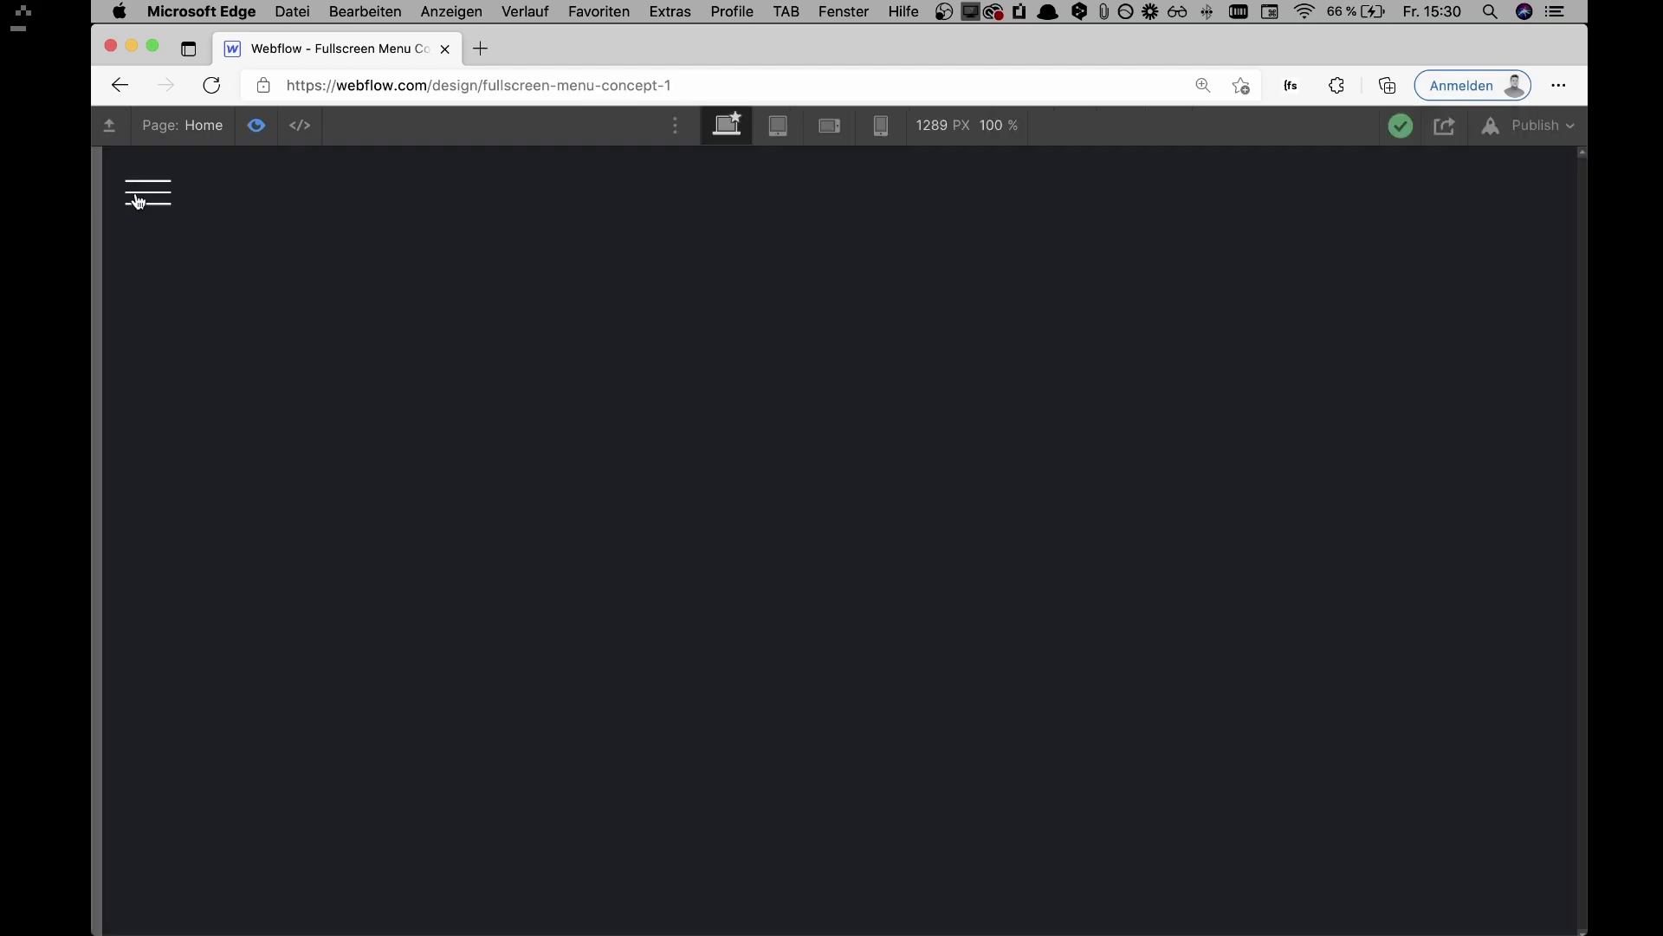
{"action": "left_click", "coordinate": [167, 217]}
{"action": "left_click", "coordinate": [164, 212]}
{"action": "left_click", "coordinate": [164, 211]}
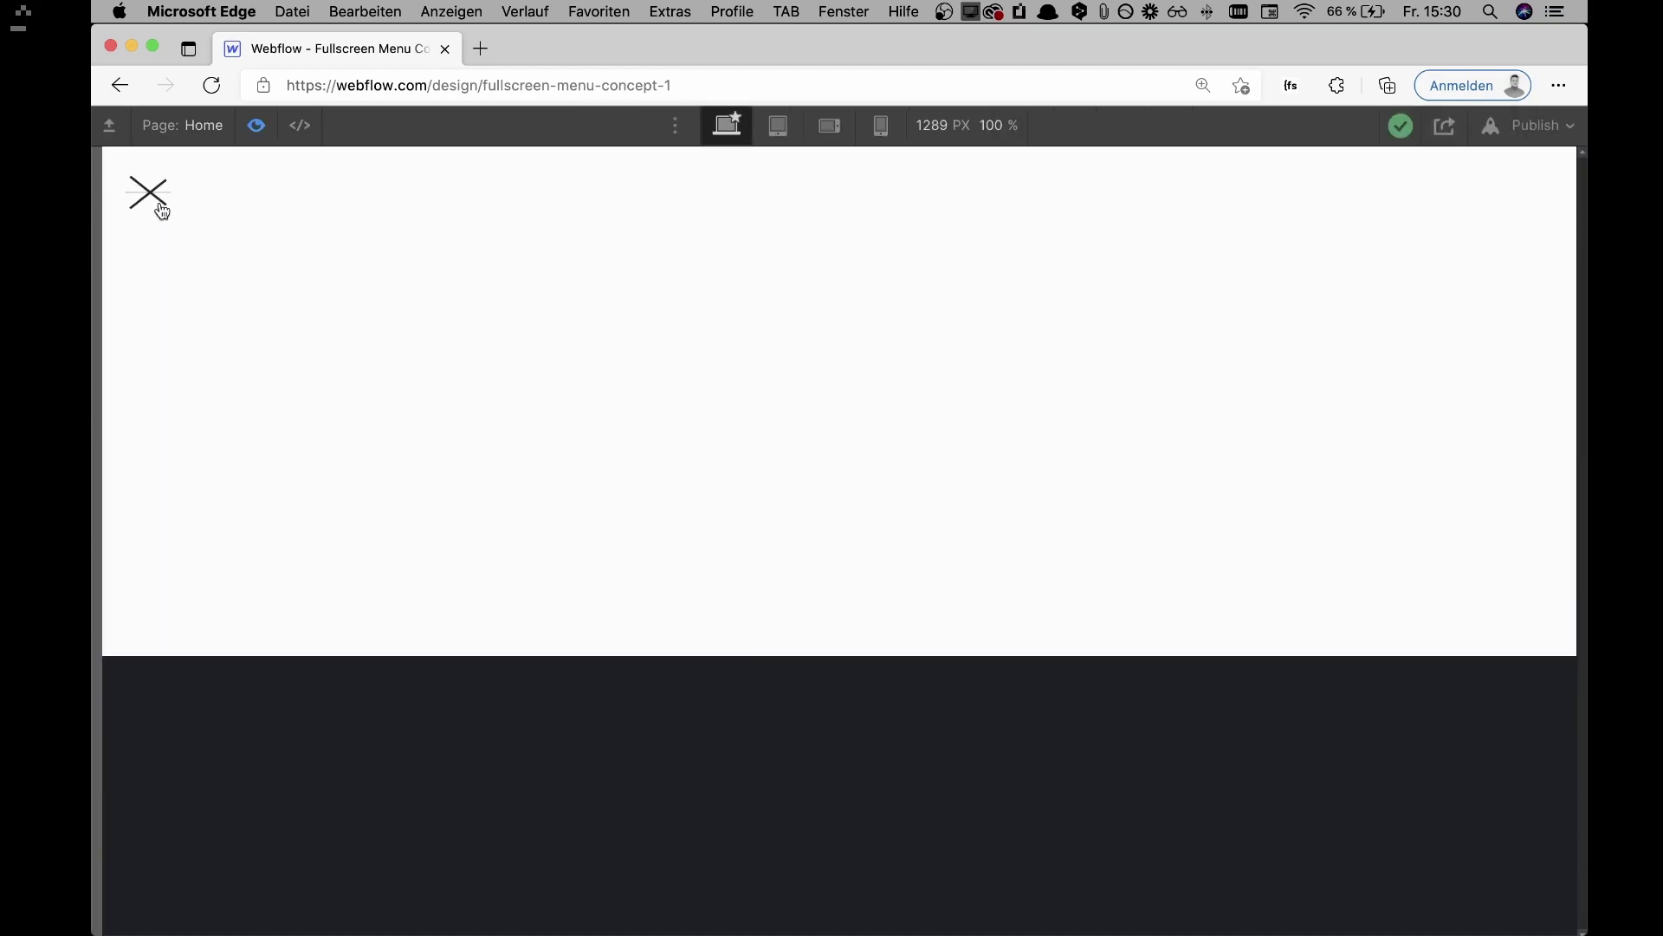
{"action": "left_click", "coordinate": [260, 129]}
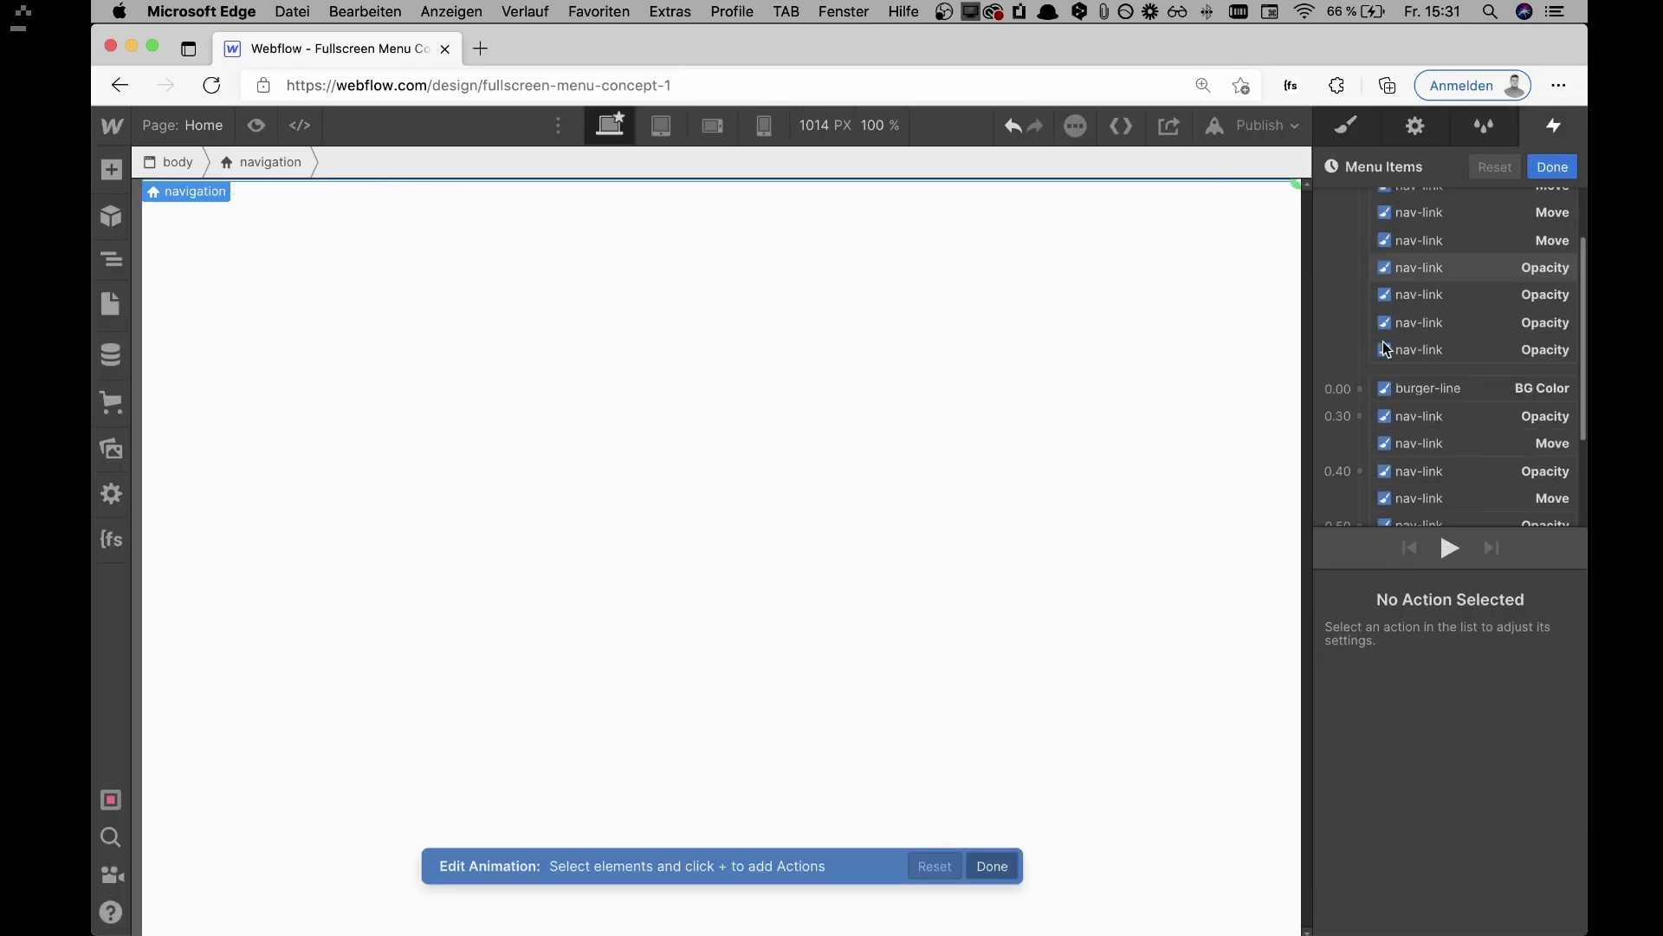
Step: Examine the burger-line's BG Color action and the first nav-link's Opacity and Move actions that follow the initial states
{"action": "scroll", "coordinate": [1387, 349], "scroll_direction": "down", "scroll_amount": 2}
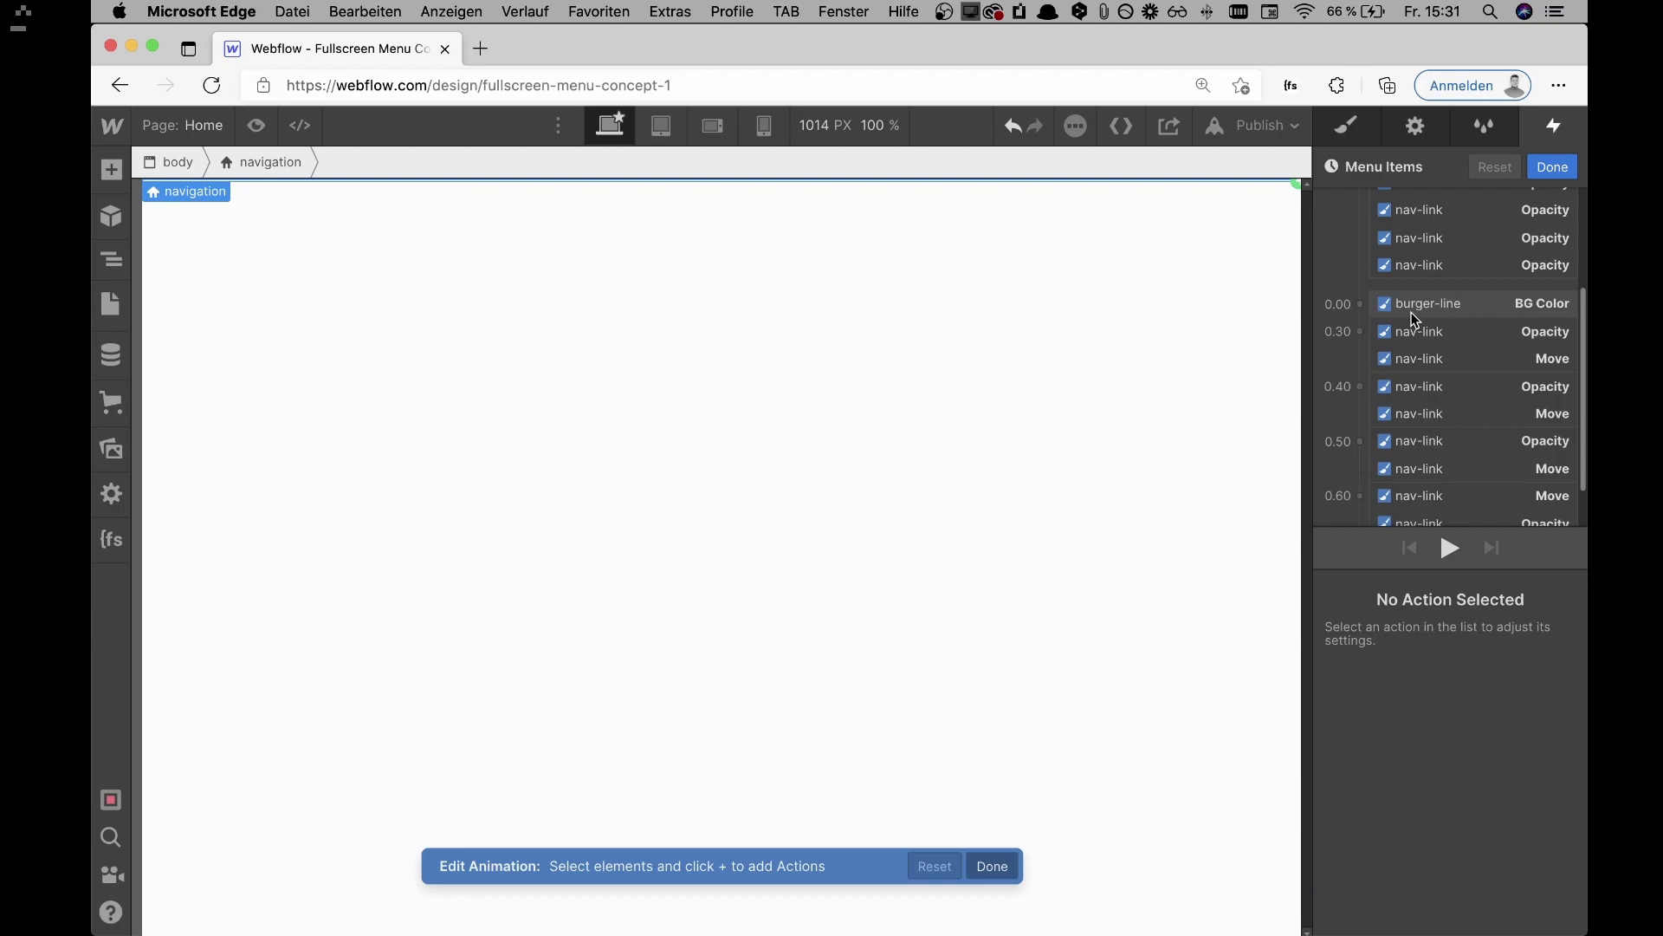
{"action": "left_click", "coordinate": [1411, 305]}
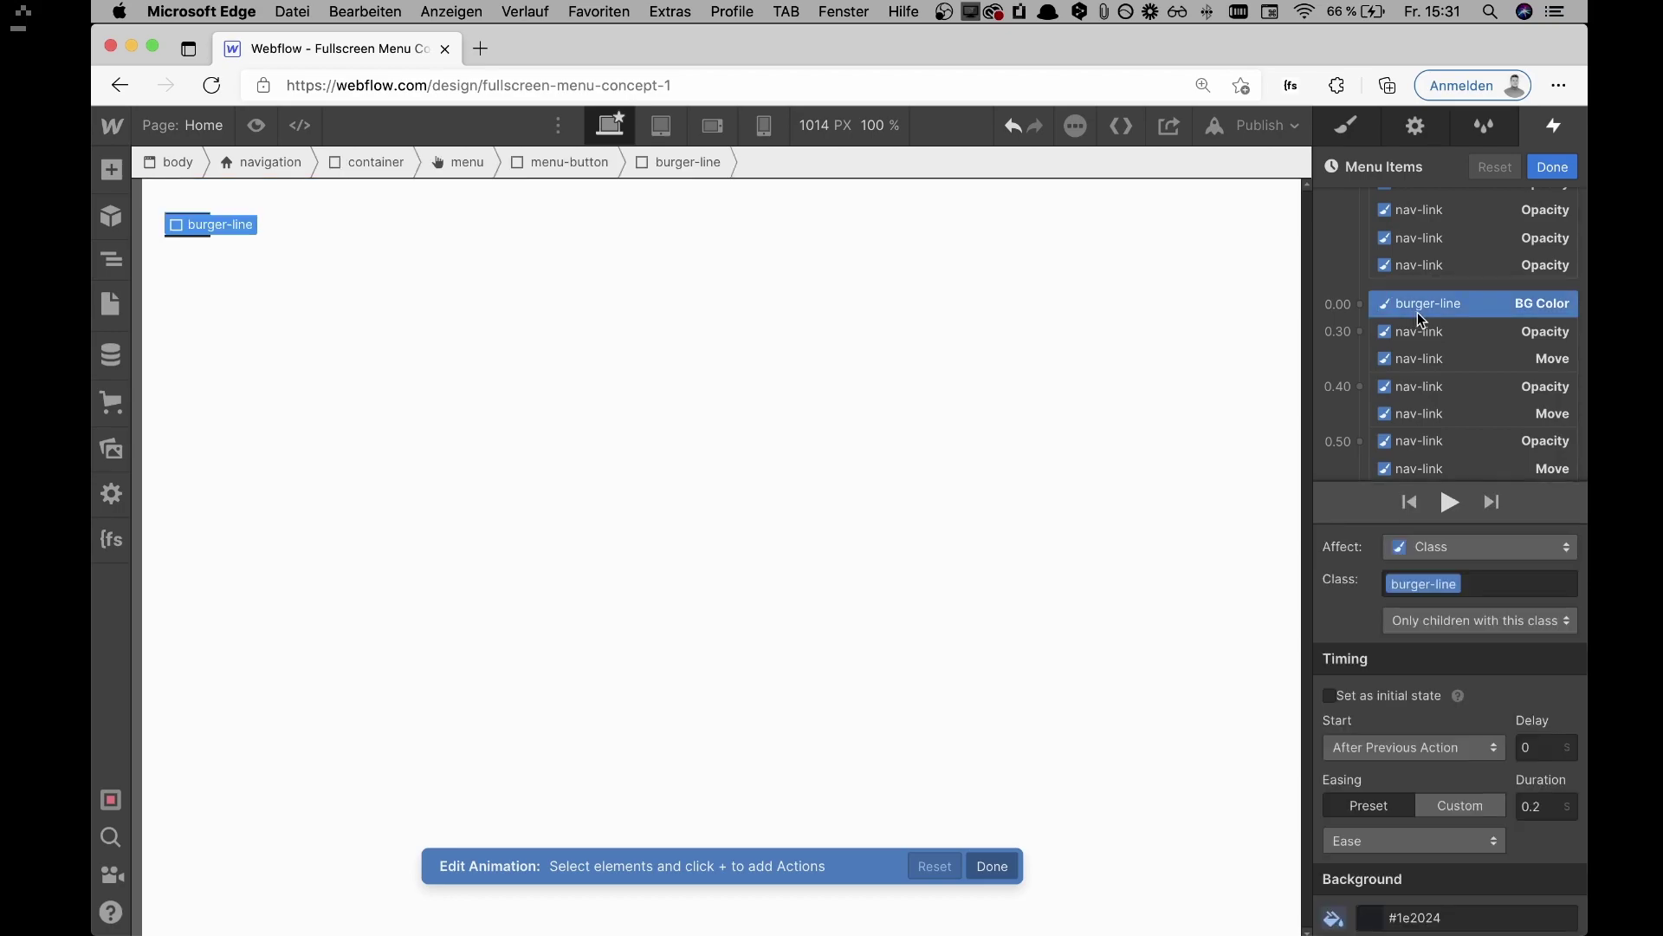
{"action": "left_click", "coordinate": [1421, 333]}
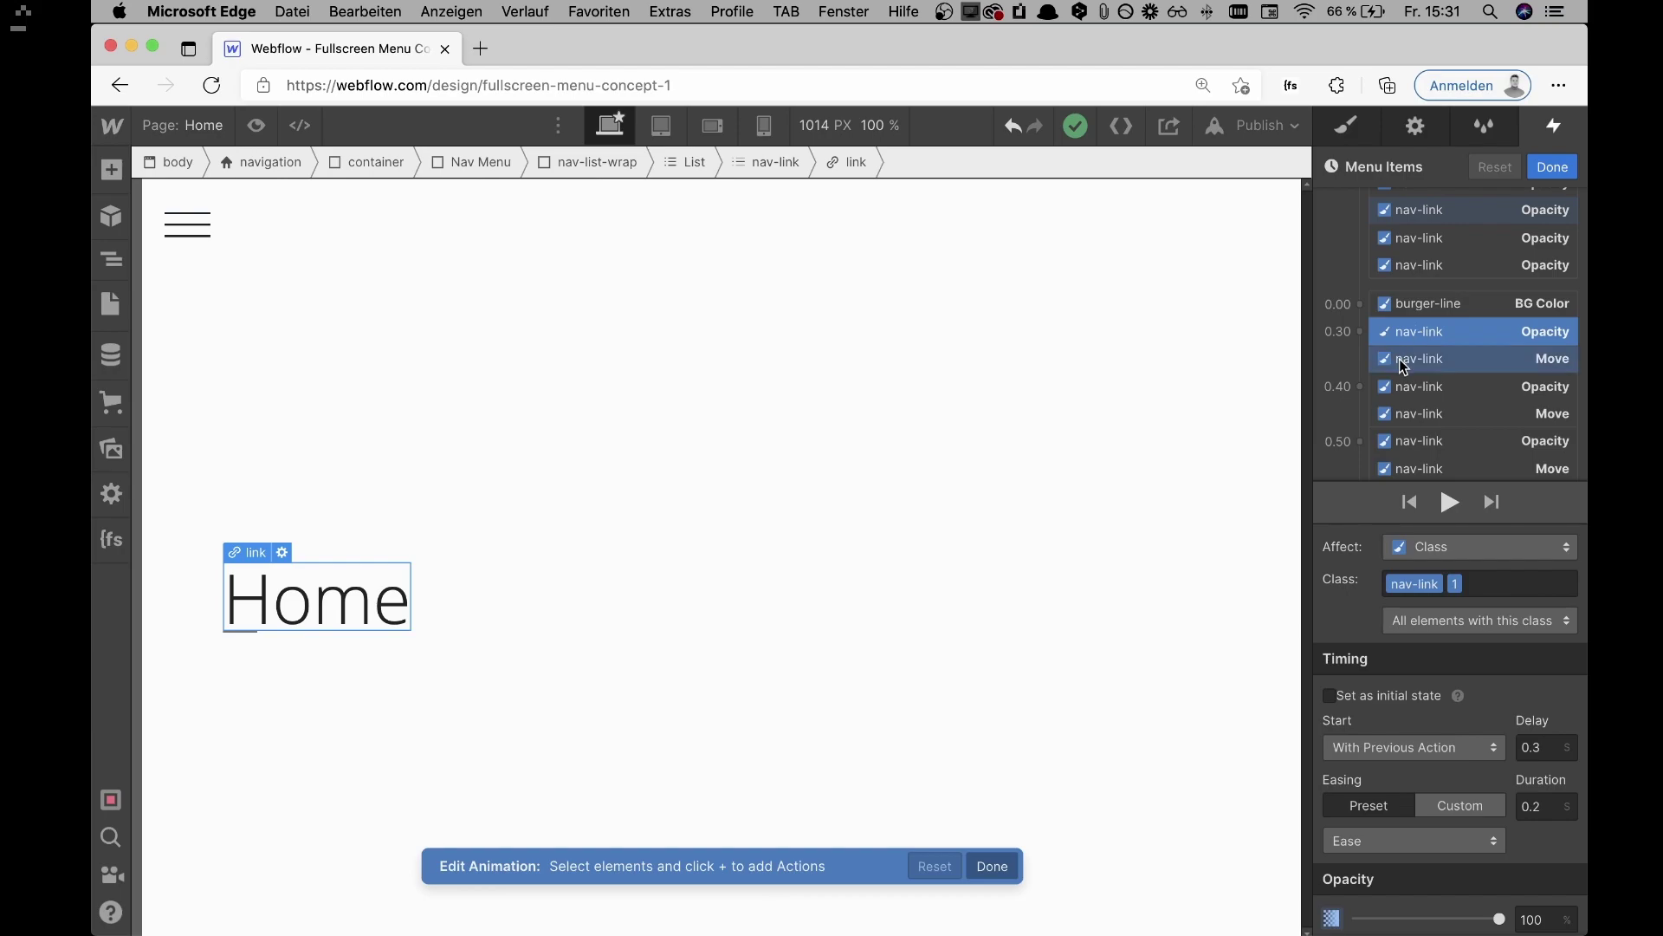
{"action": "left_click", "coordinate": [1399, 360]}
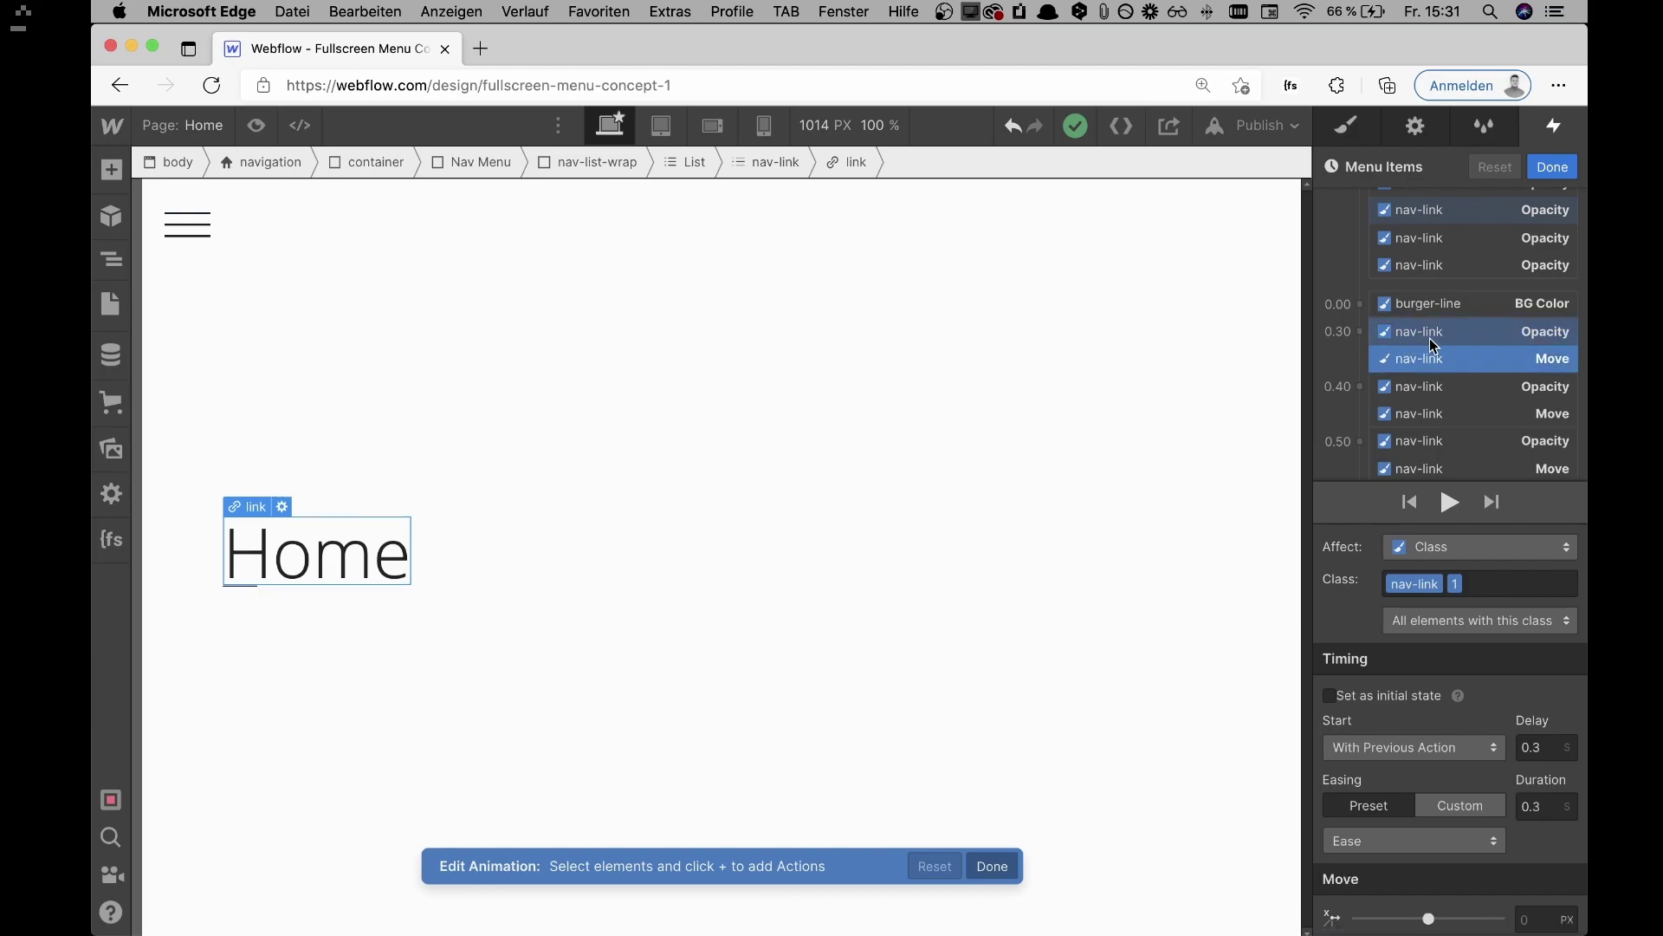
{"action": "left_click", "coordinate": [1425, 338]}
{"action": "scroll", "coordinate": [1430, 343], "scroll_direction": "down", "scroll_amount": 2}
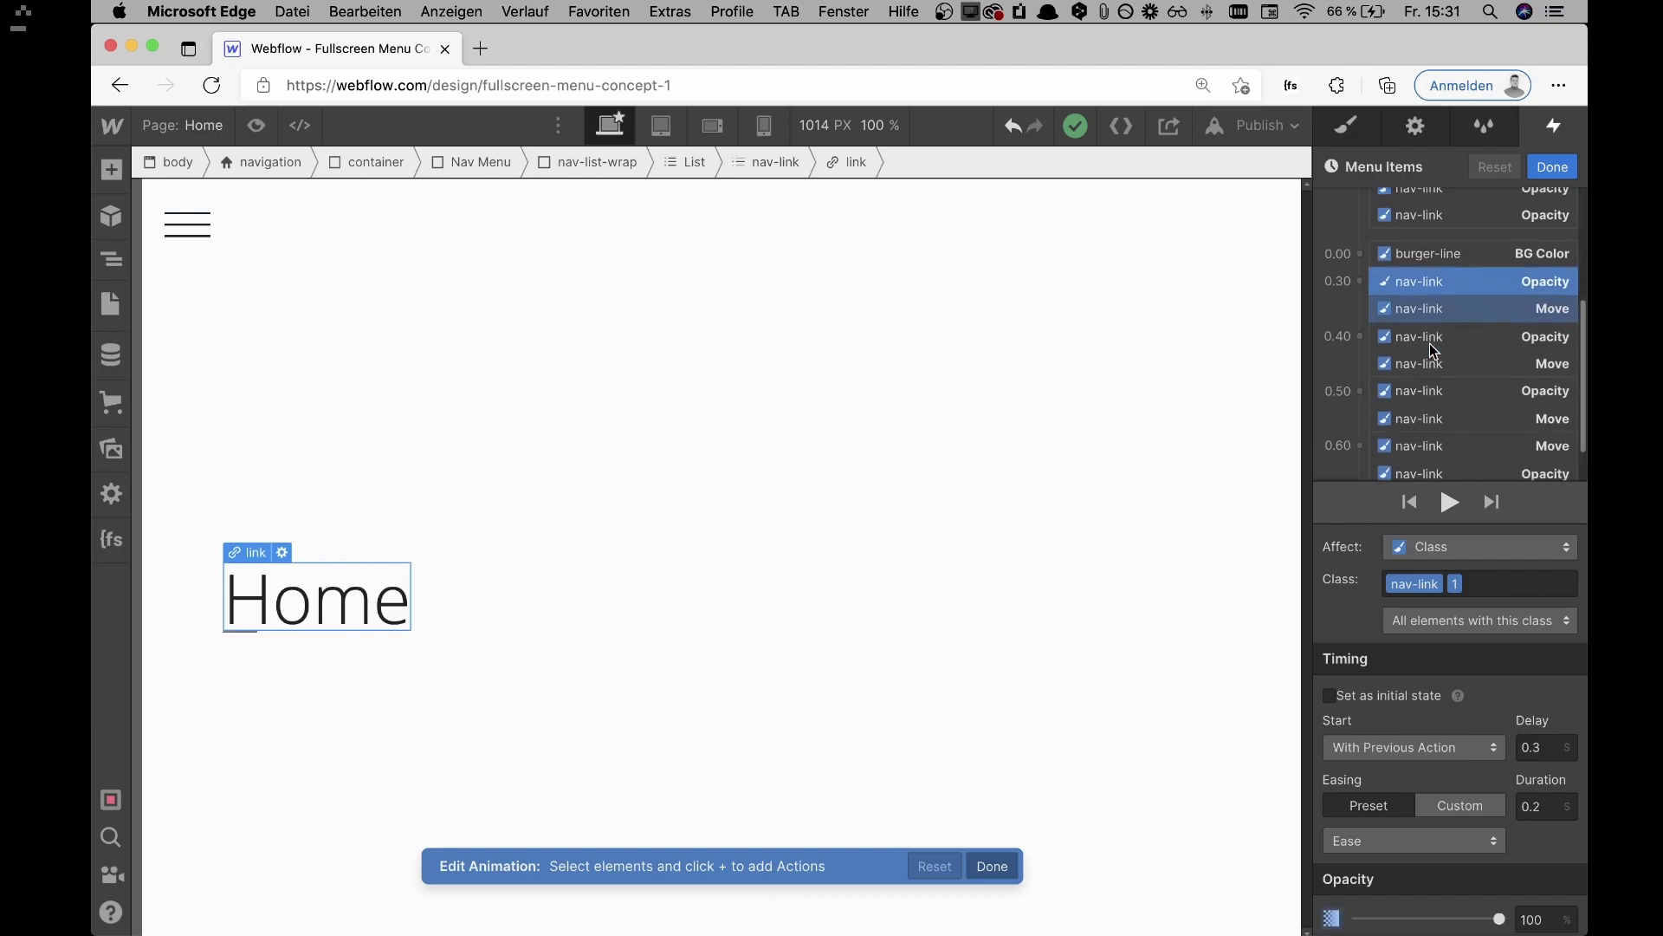
{"action": "left_click_drag", "start_coordinate": [1403, 301], "coordinate": [1360, 293]}
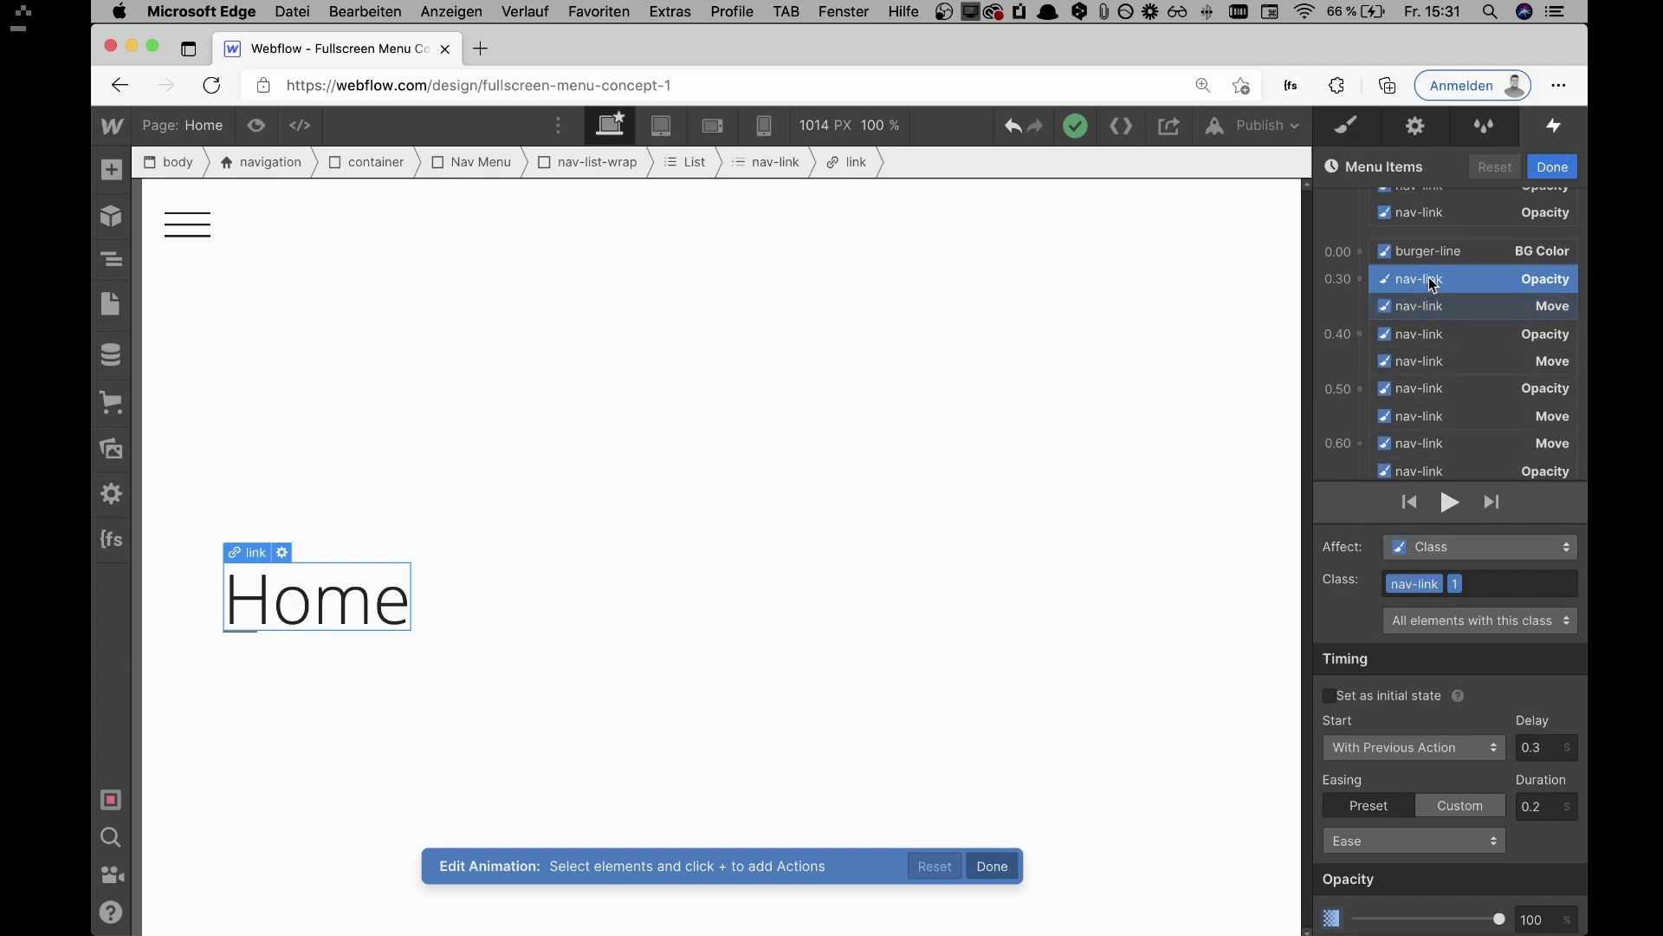
{"action": "left_click", "coordinate": [1433, 309]}
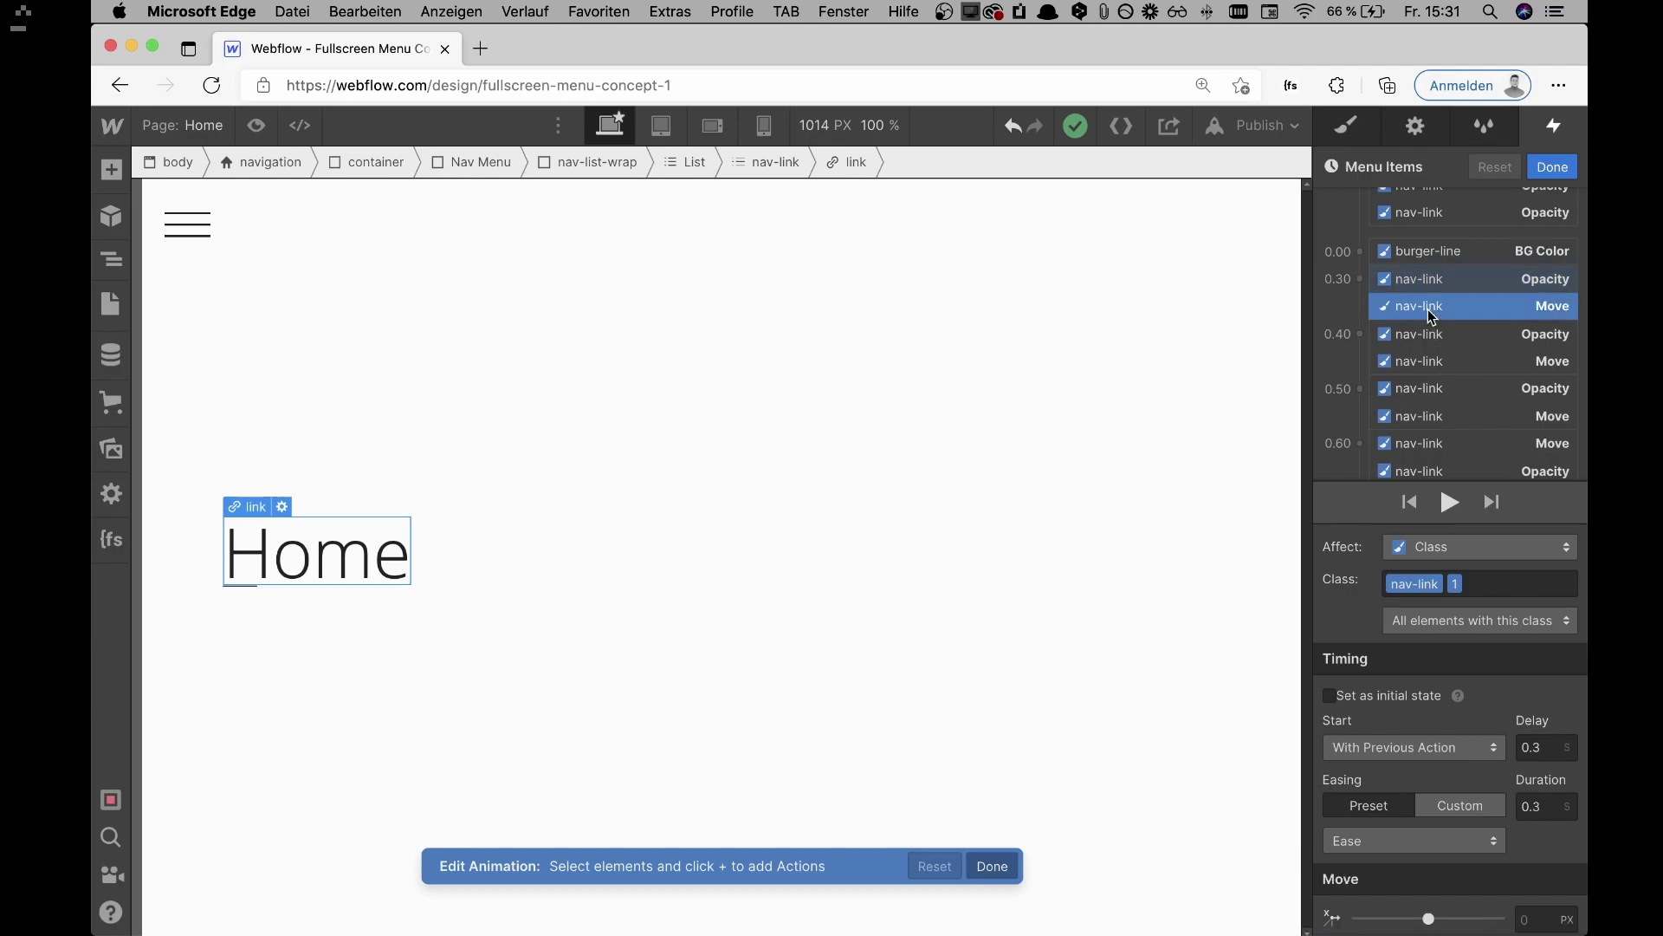
{"action": "scroll", "coordinate": [1433, 317], "scroll_direction": "down", "scroll_amount": 2}
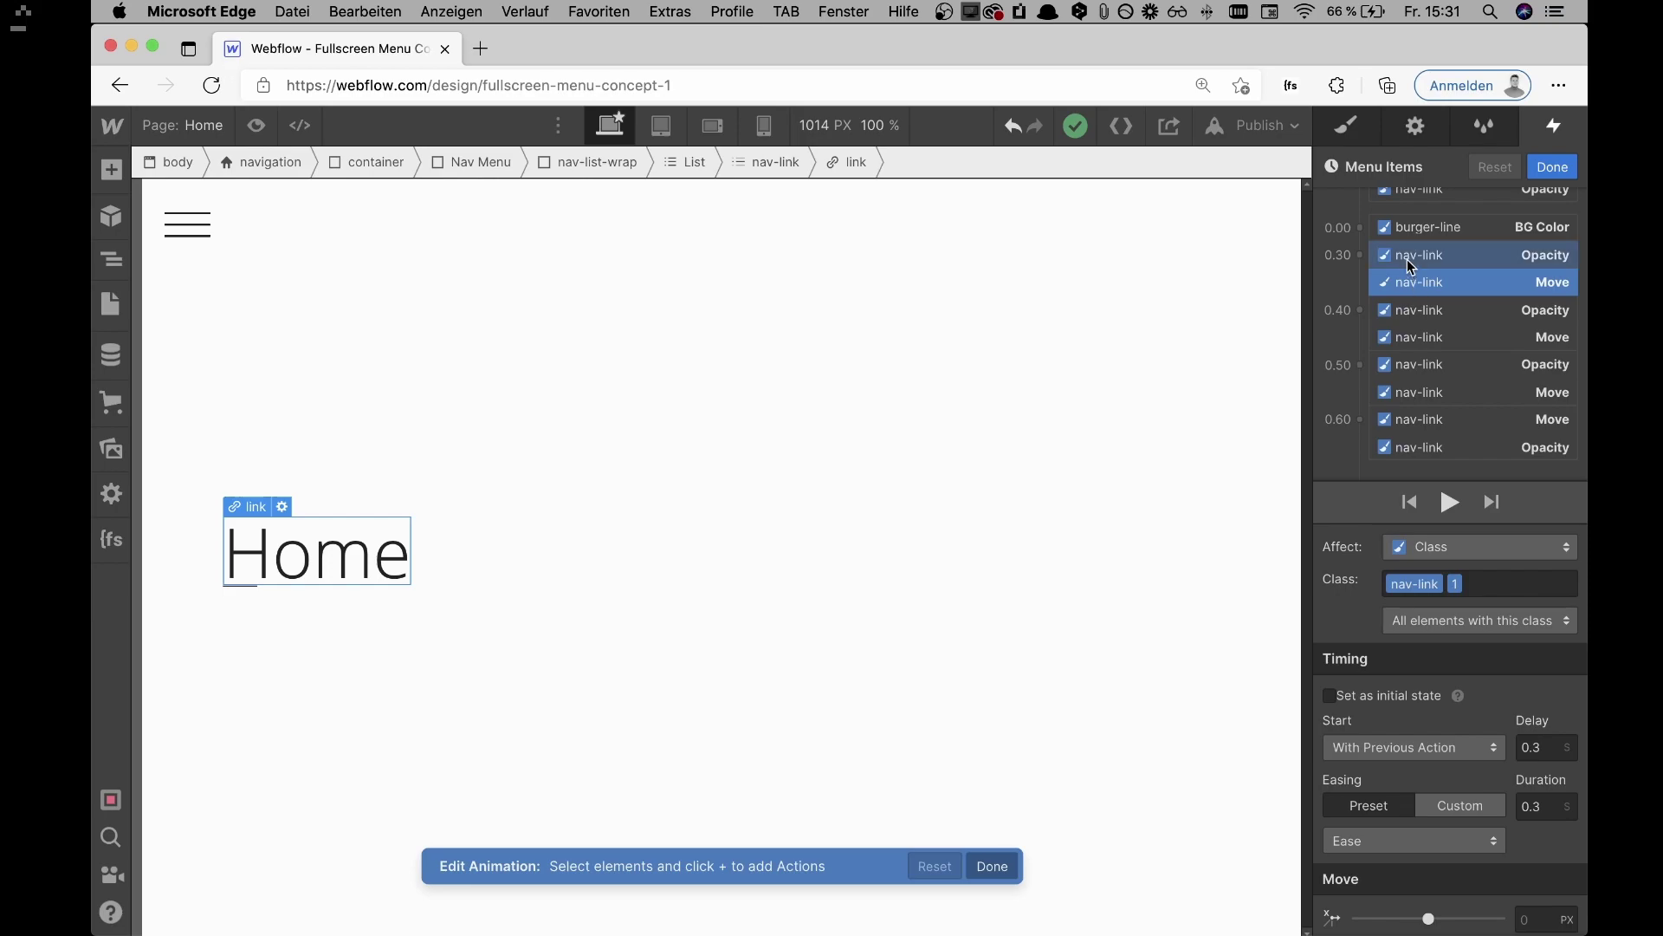
Step: Compare the second nav-link's Opacity action with the first nav-link's Opacity and Move actions and their delays
{"action": "left_click", "coordinate": [1451, 310]}
{"action": "left_click", "coordinate": [1452, 333], "text": "shift"}
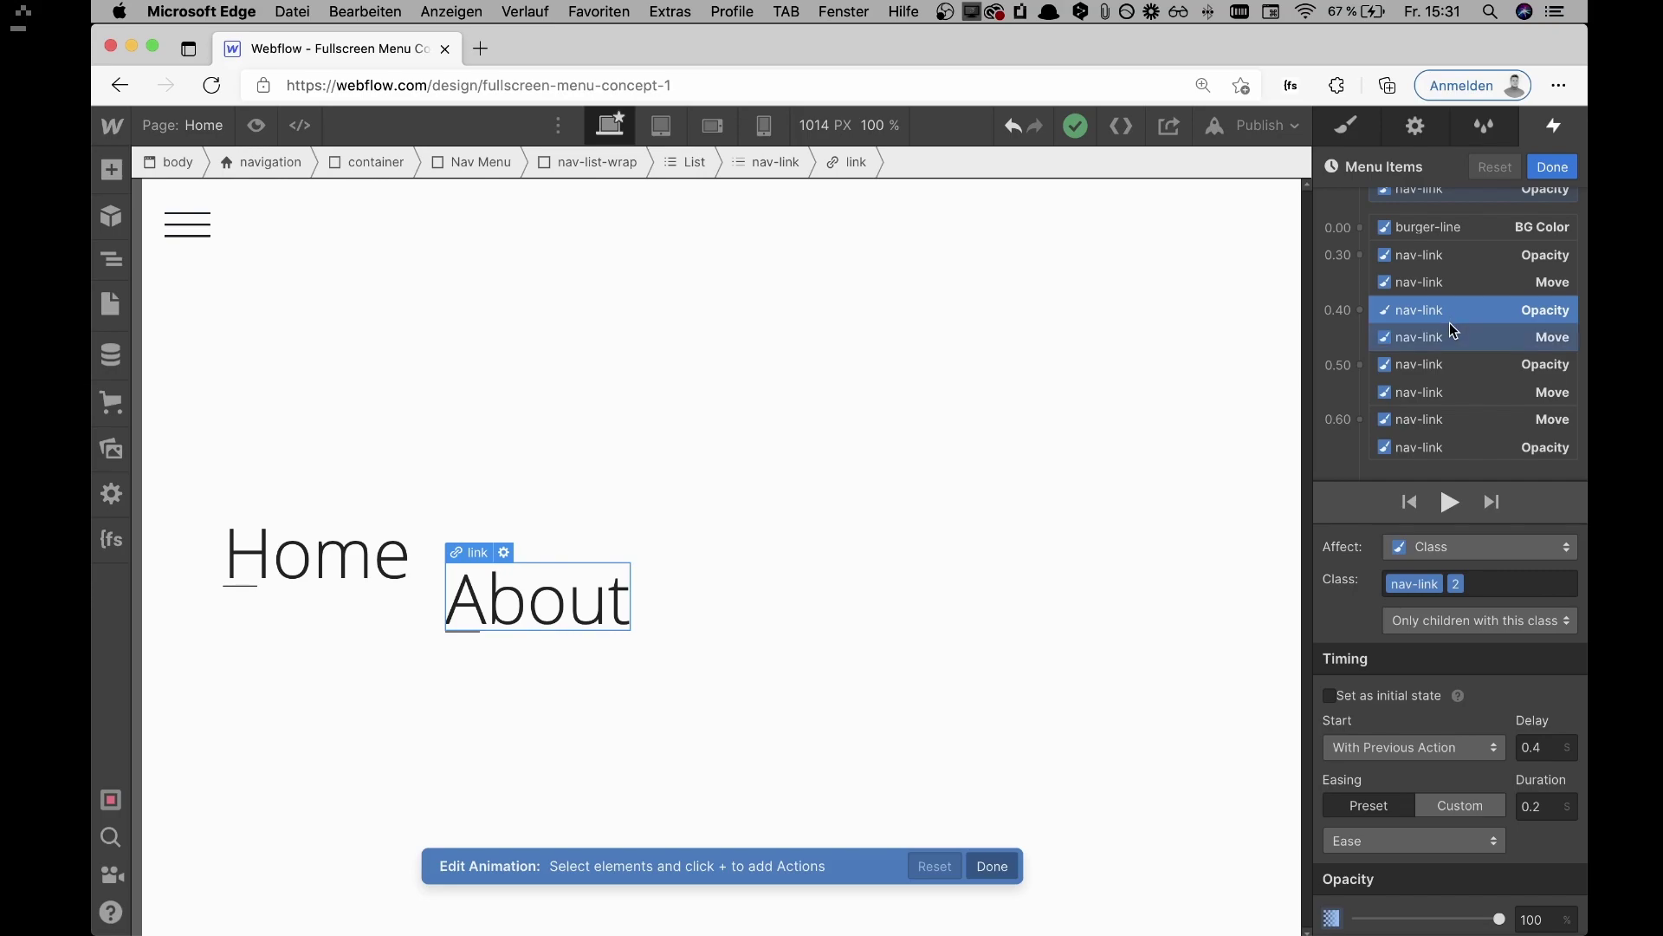
{"action": "left_click", "coordinate": [1451, 255]}
{"action": "left_click", "coordinate": [1450, 277]}
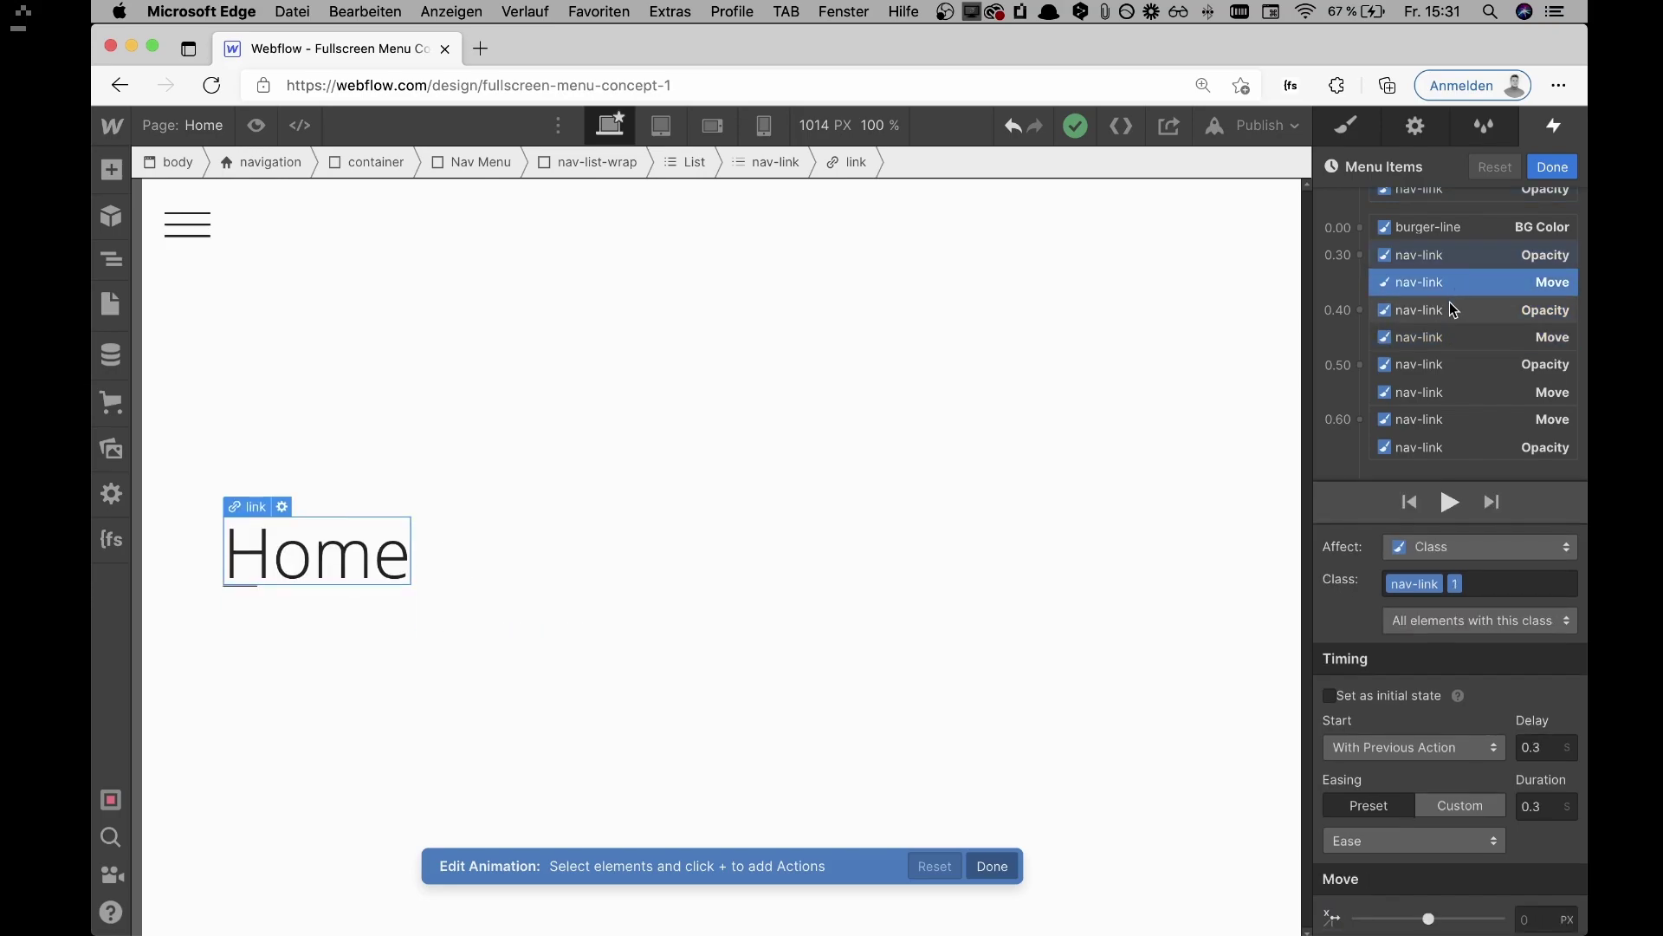
{"action": "left_click", "coordinate": [1449, 310]}
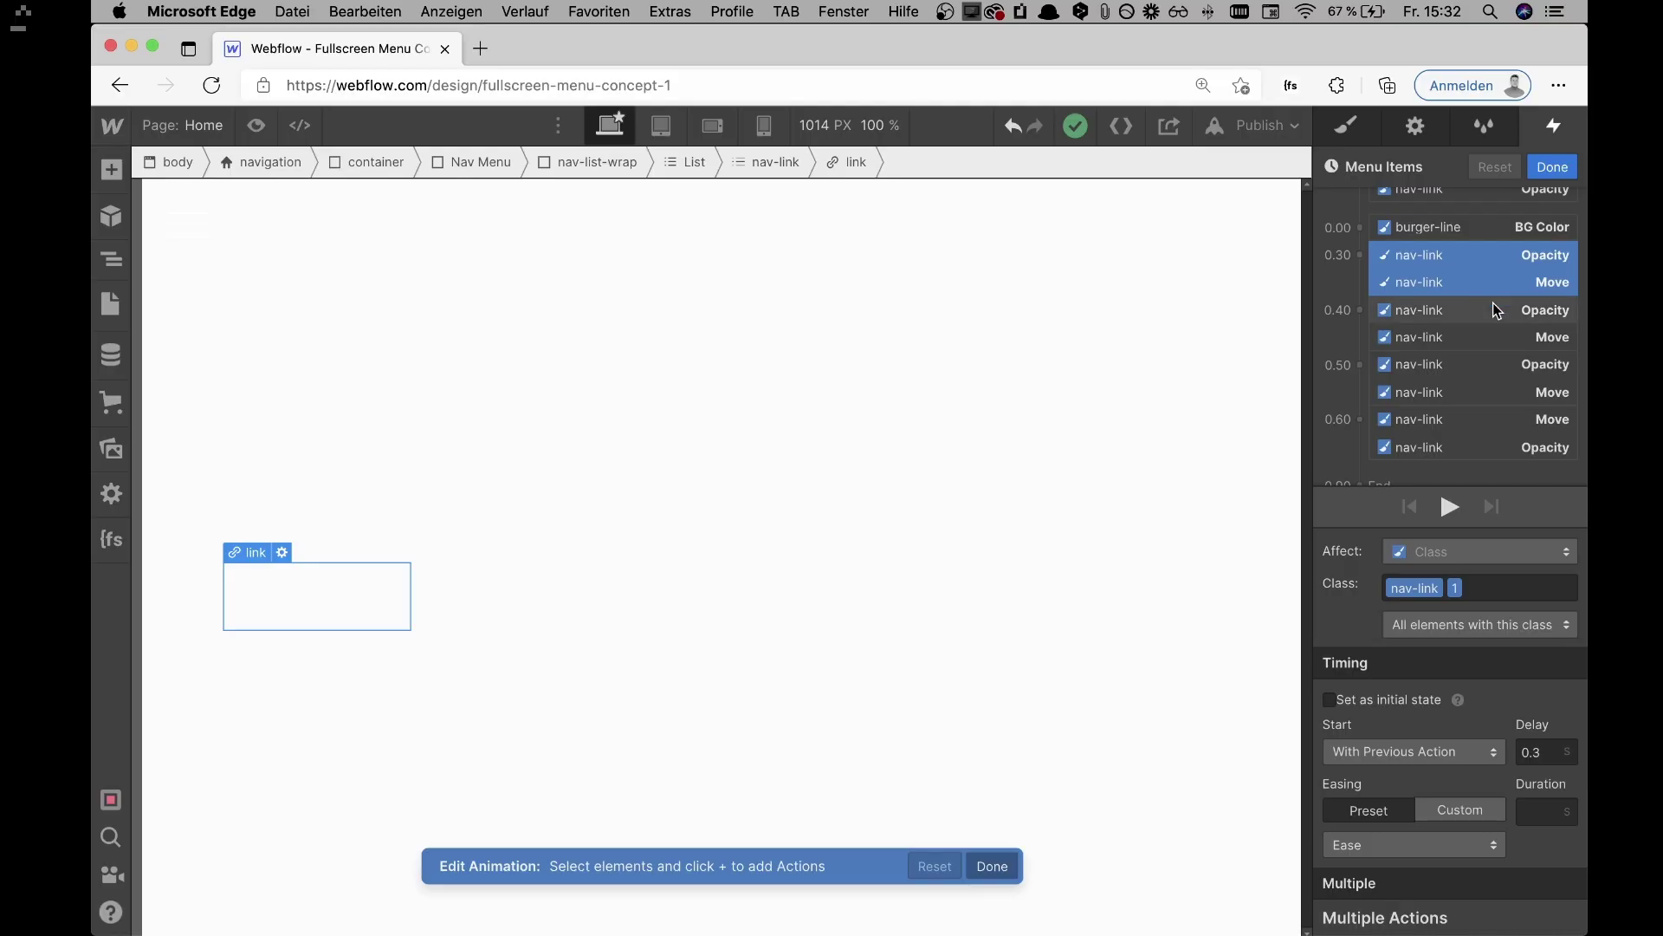
Step: Step through the first and second nav-links' Opacity and Move actions while watching Home and About on the canvas
{"action": "left_click", "coordinate": [1493, 310]}
{"action": "left_click", "coordinate": [1489, 337]}
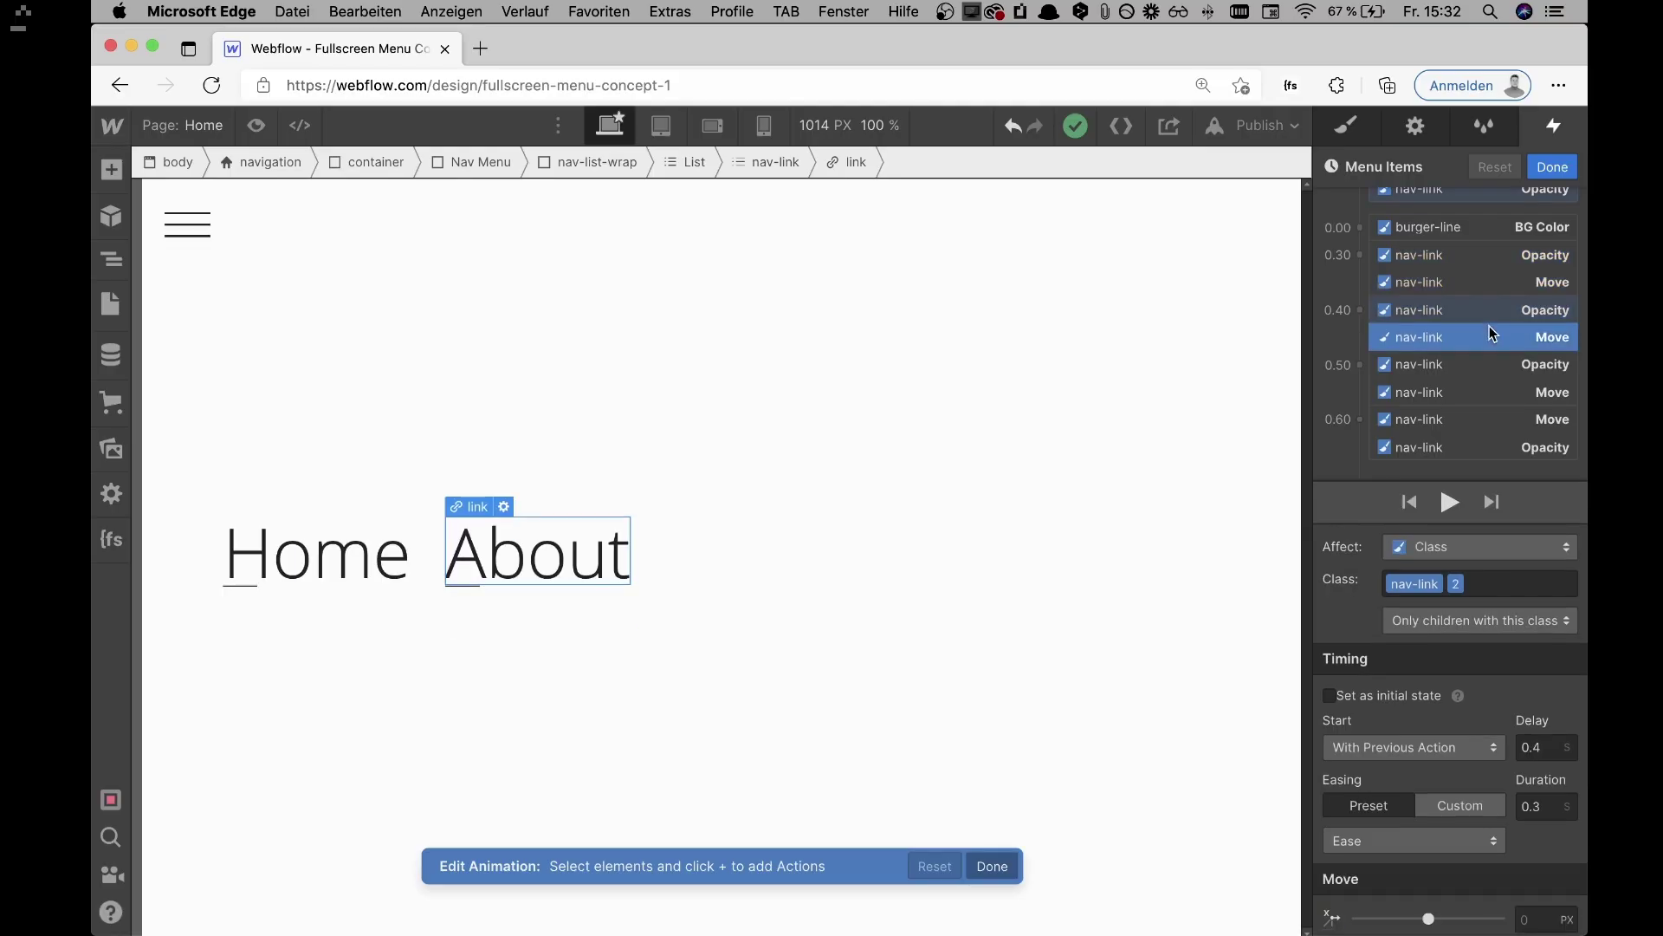
{"action": "left_click", "coordinate": [1491, 257]}
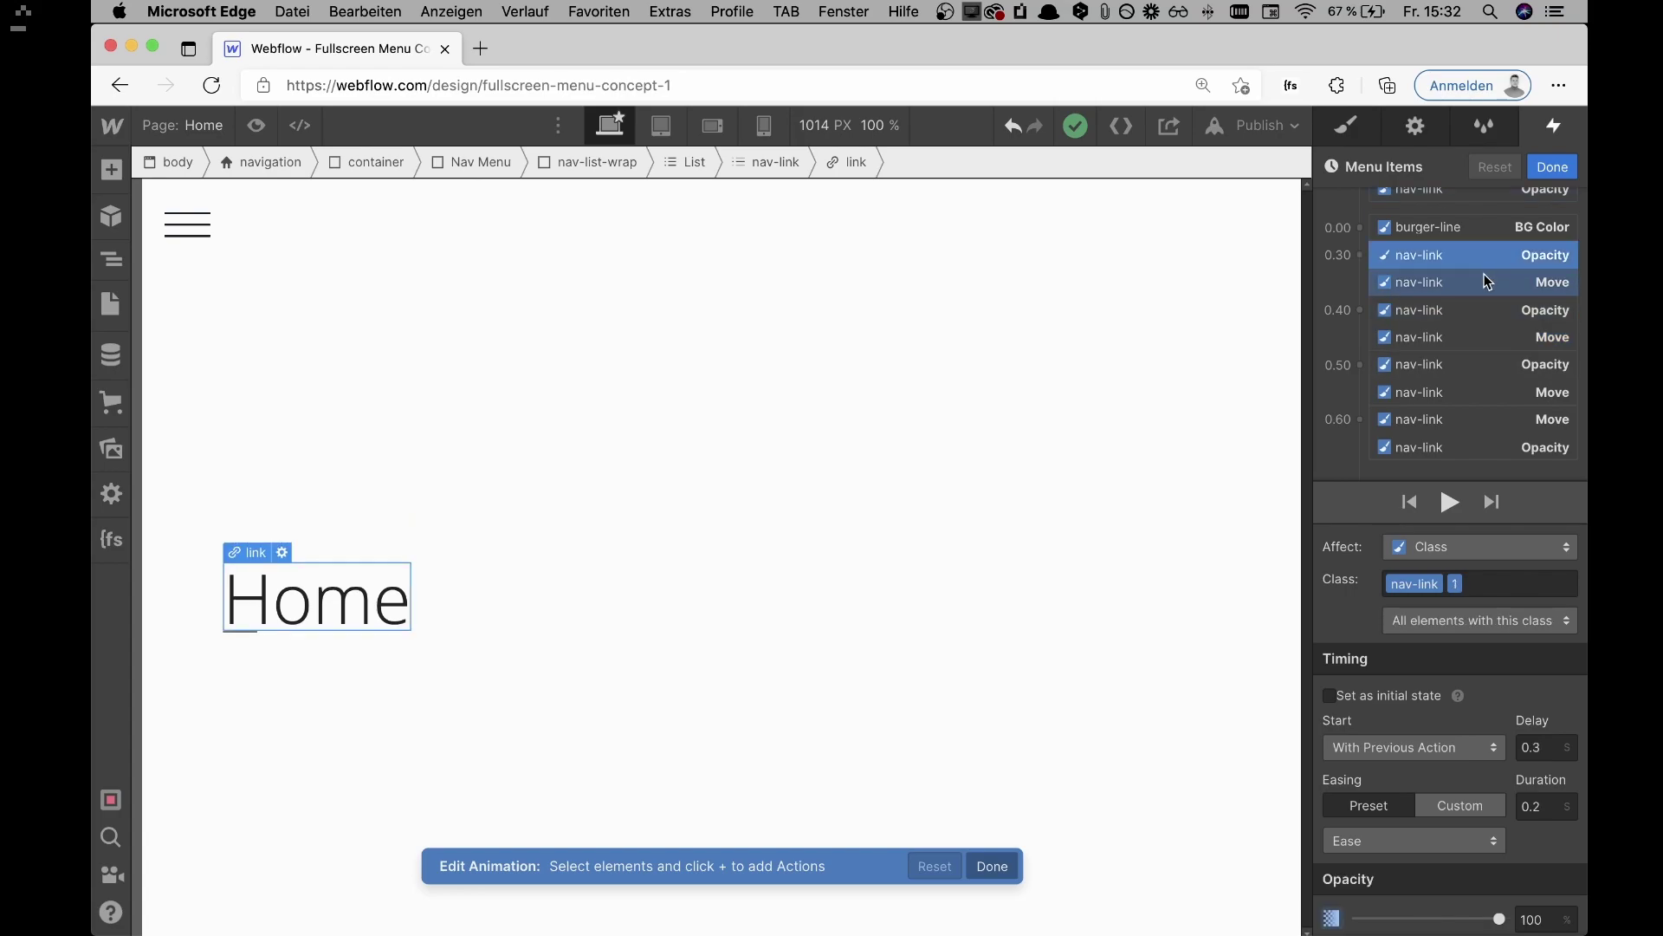
{"action": "left_click", "coordinate": [1484, 276]}
{"action": "left_click", "coordinate": [1484, 311]}
{"action": "left_click", "coordinate": [1483, 338]}
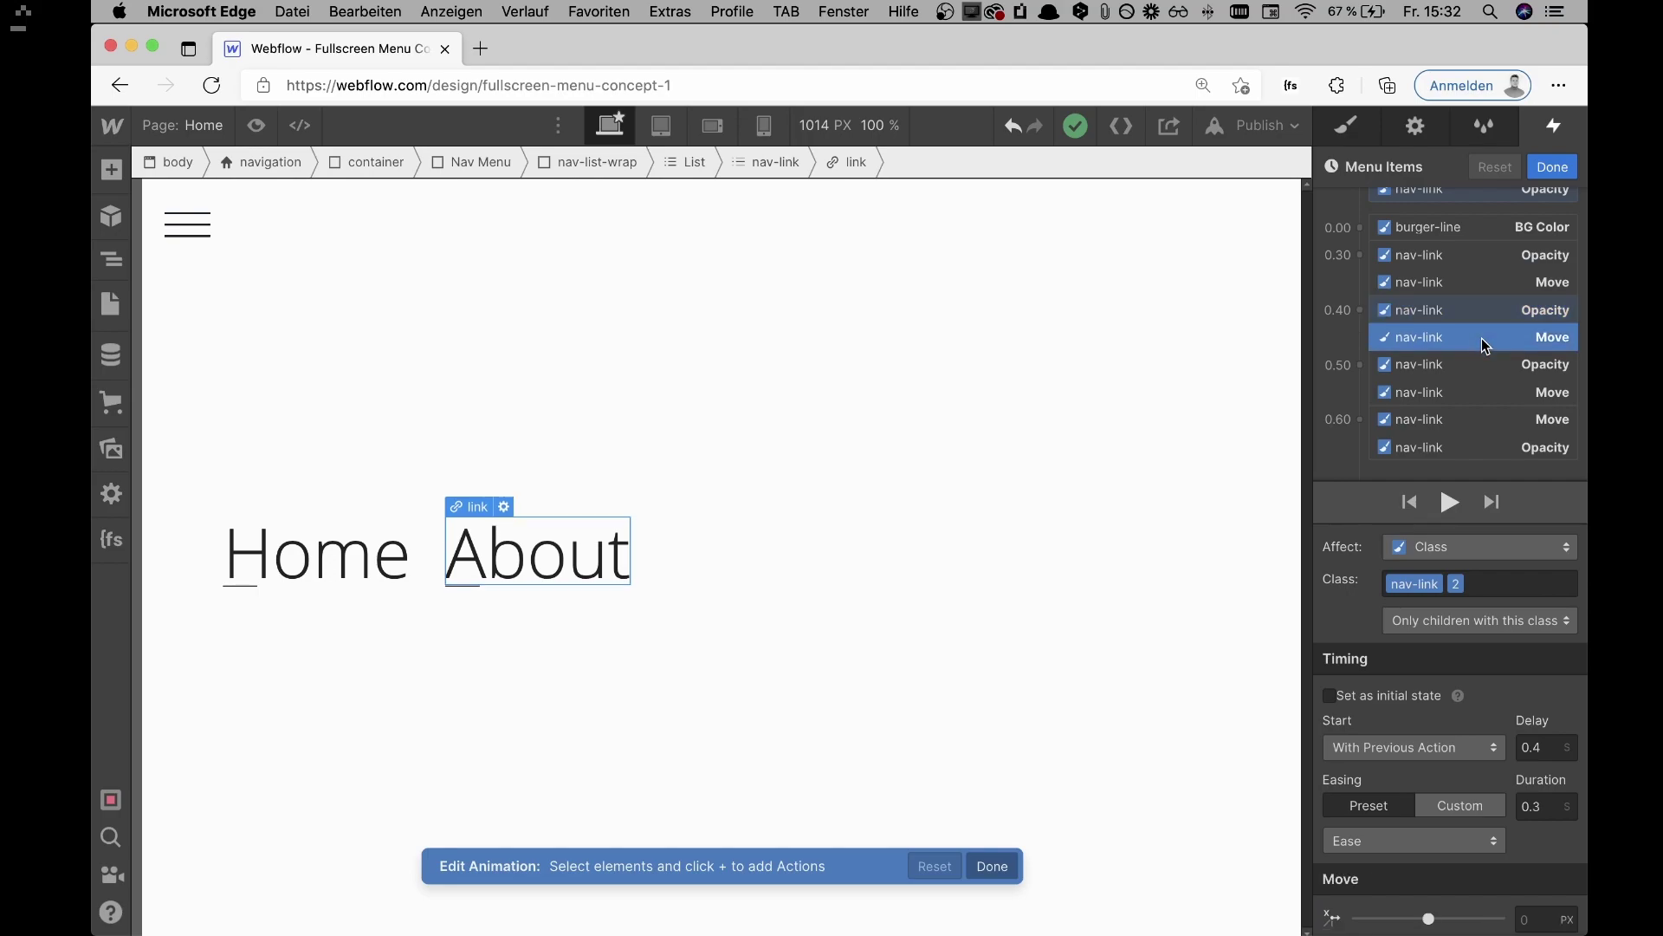
{"action": "left_click", "coordinate": [1485, 318]}
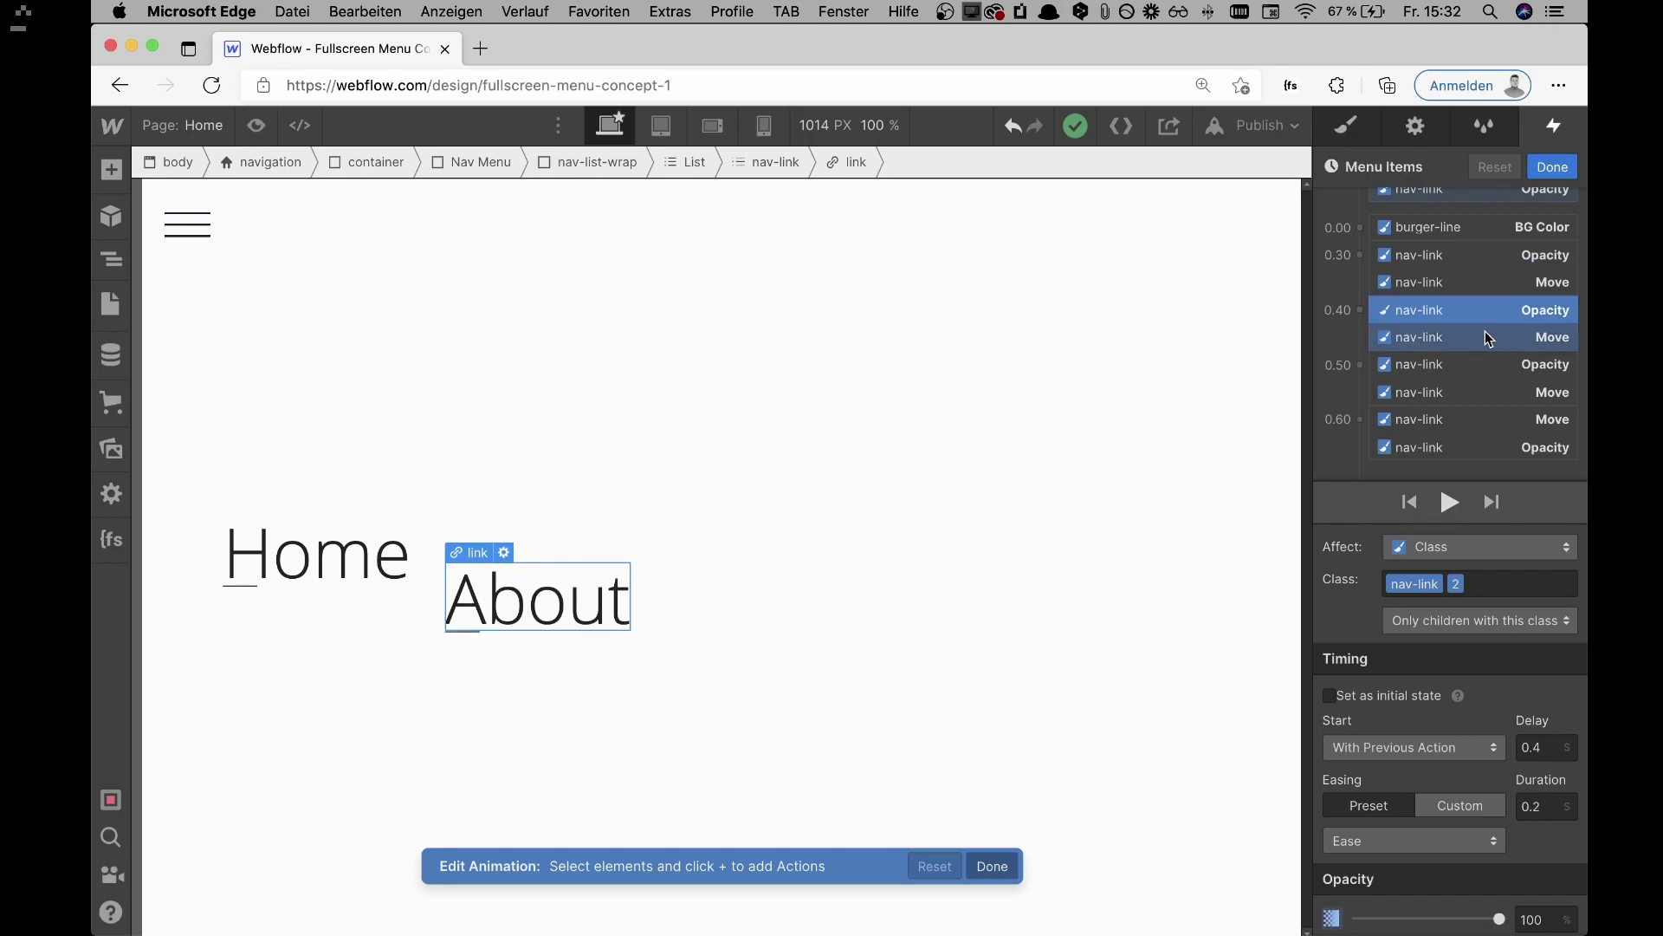
{"action": "left_click", "coordinate": [1488, 338]}
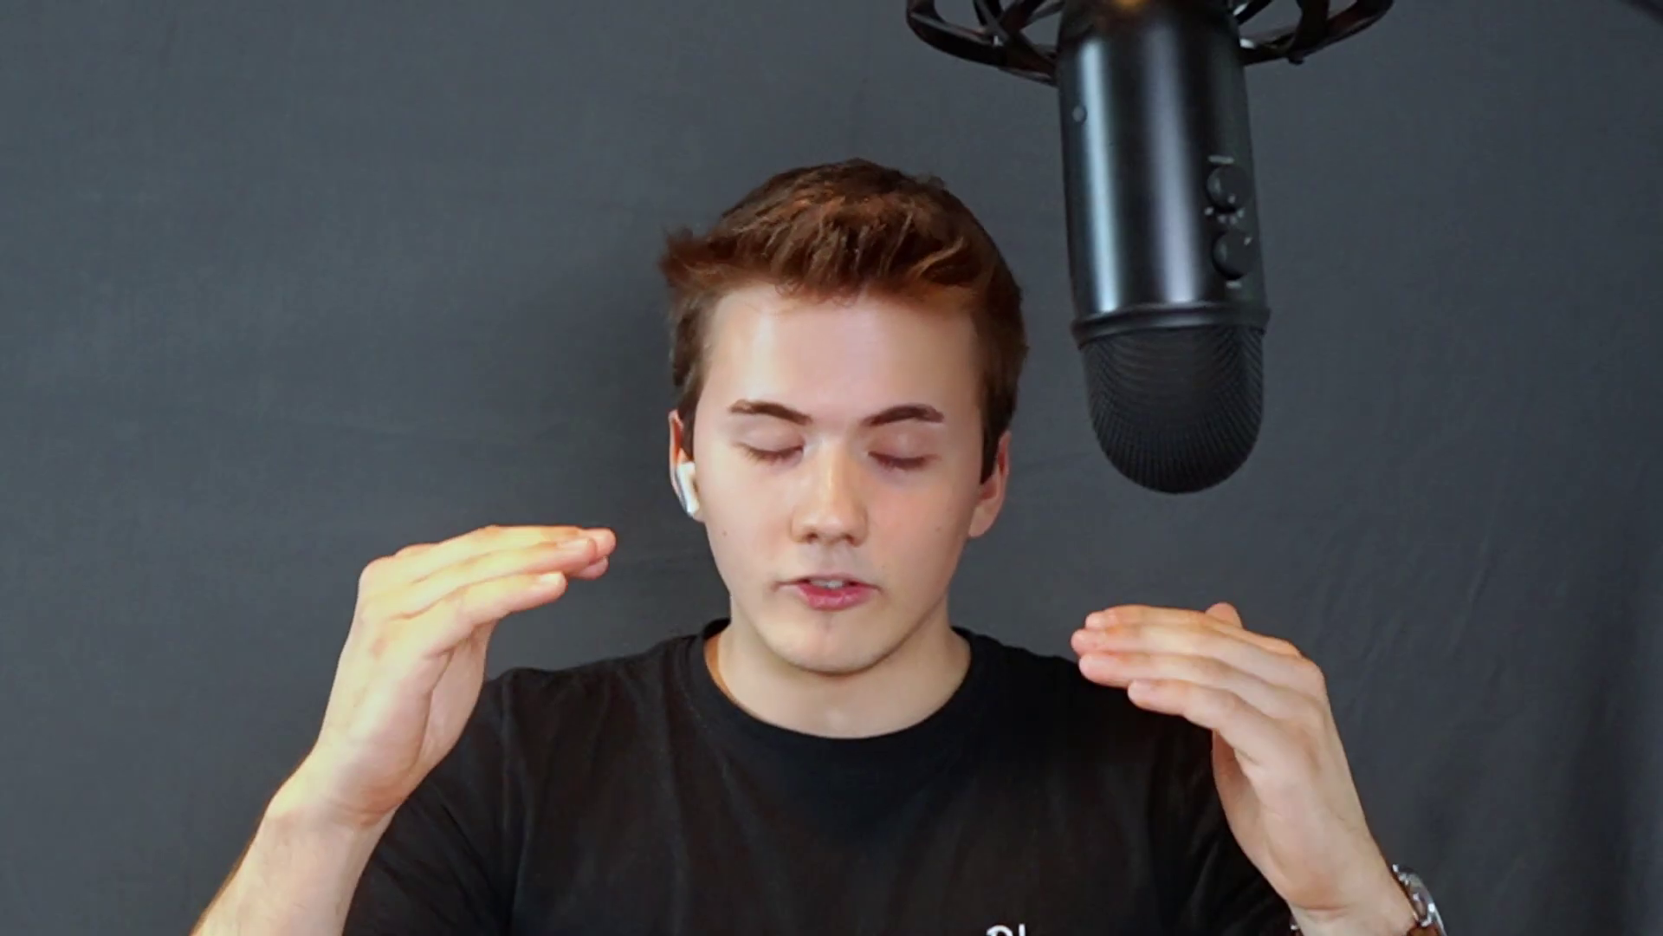
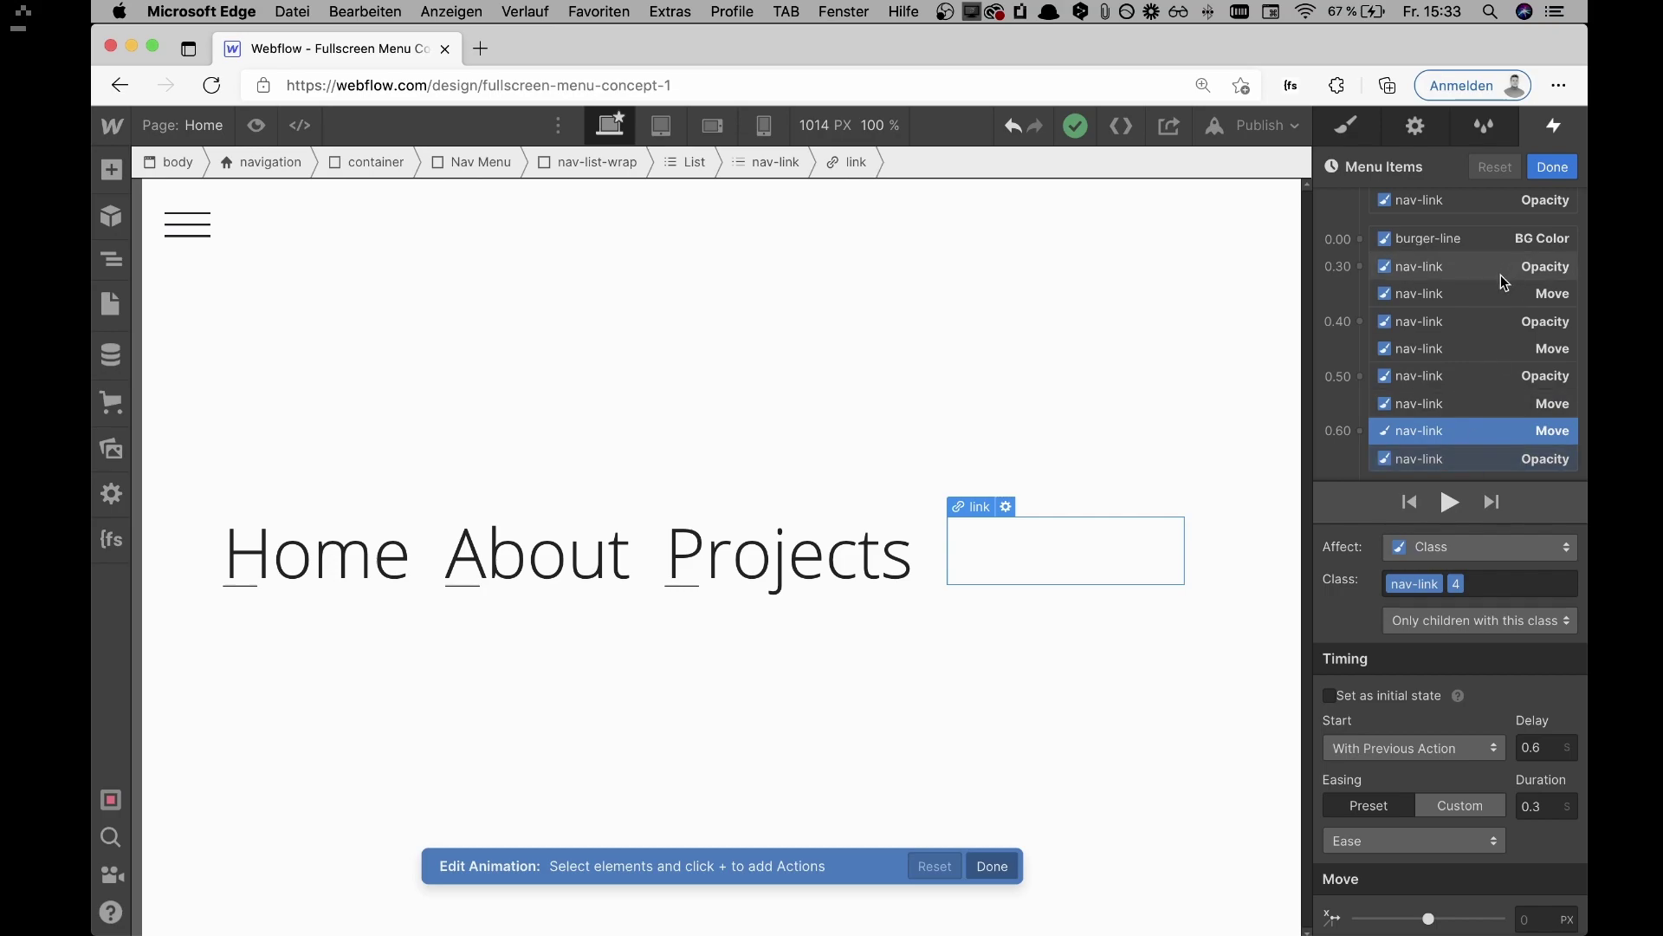
Step: Try setting the second nav-link's Opacity and Move actions to start After Previous Action, and undo the change
{"action": "left_click", "coordinate": [1477, 326]}
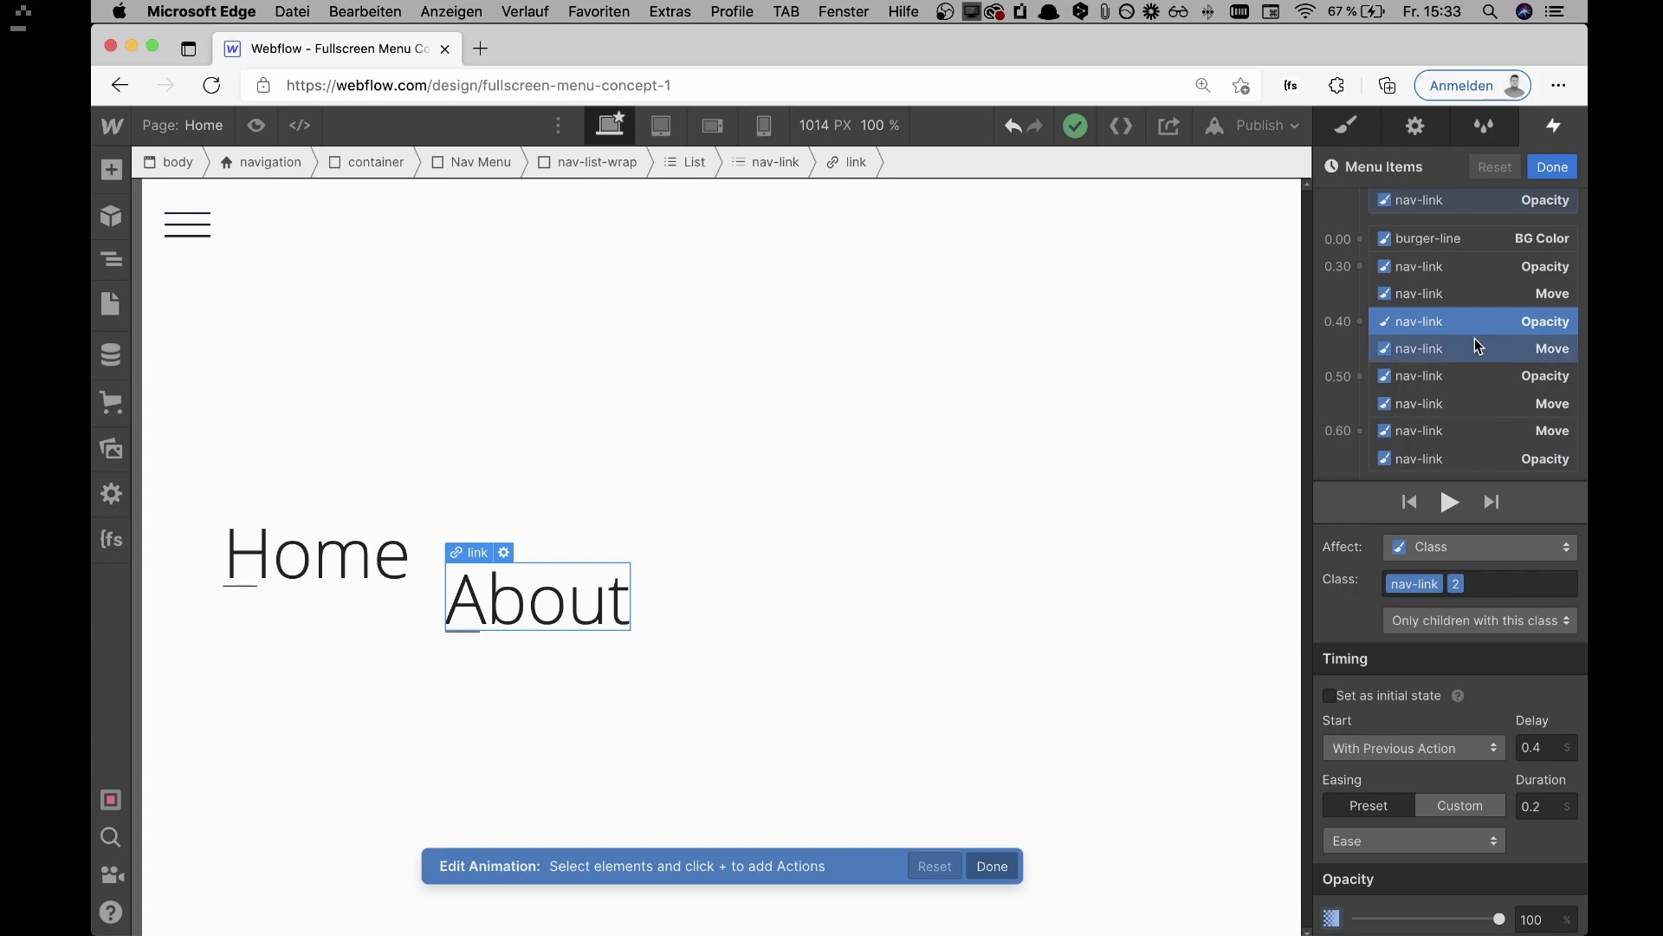
{"action": "left_click", "coordinate": [1478, 348], "text": "shift"}
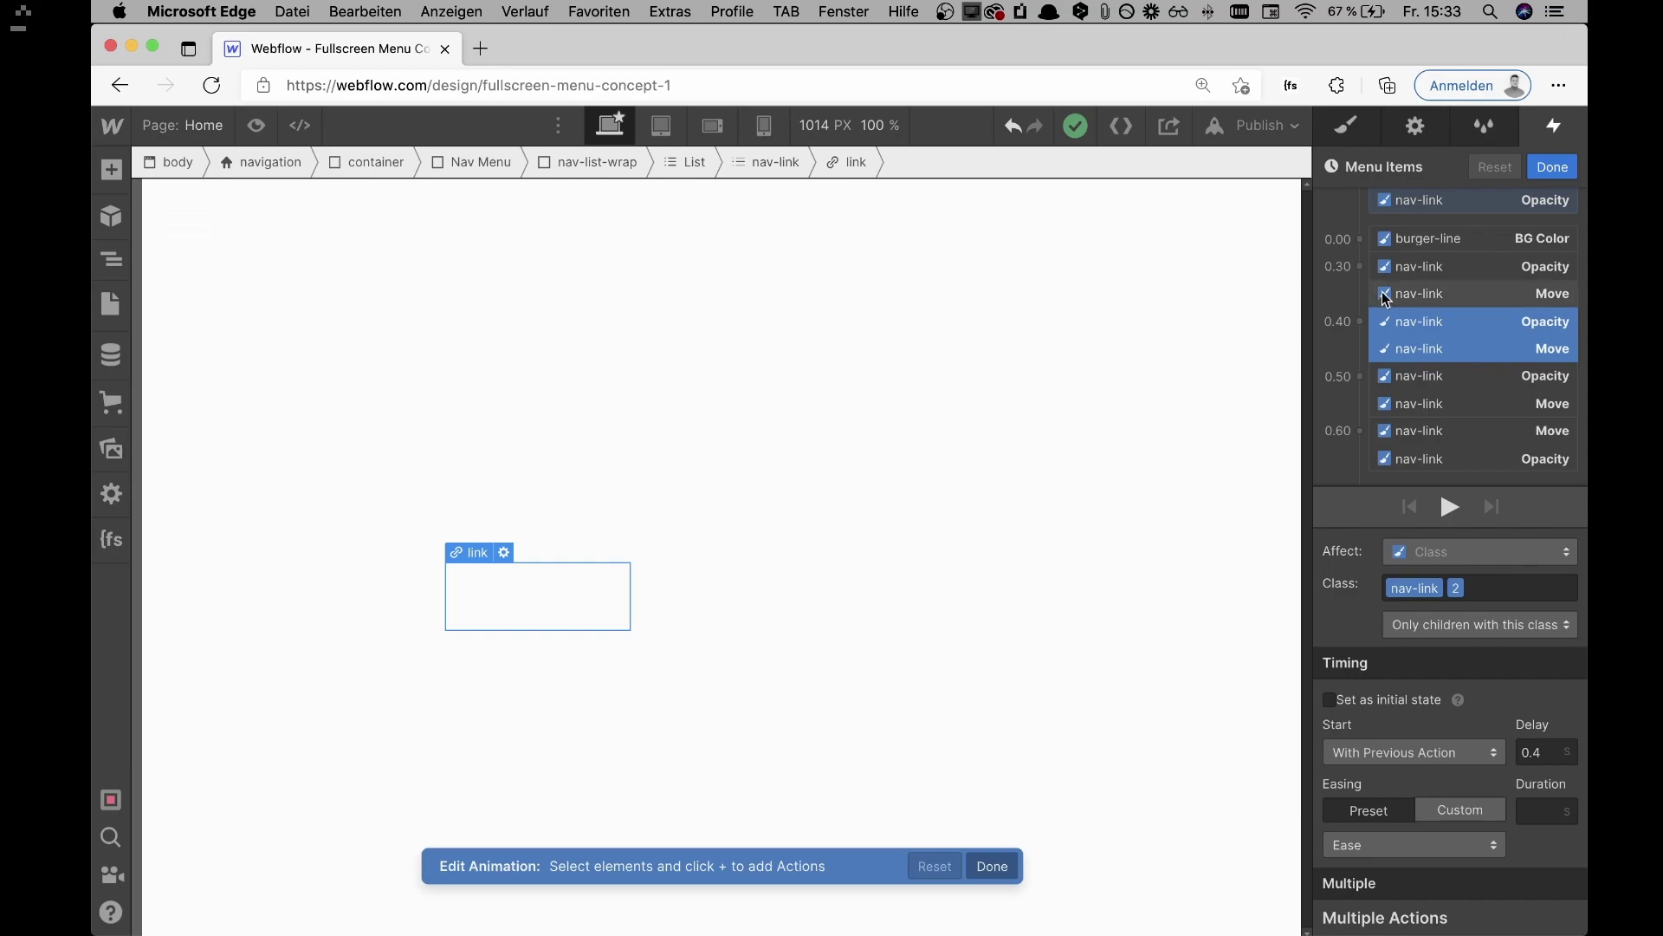
{"action": "left_click", "coordinate": [1385, 753]}
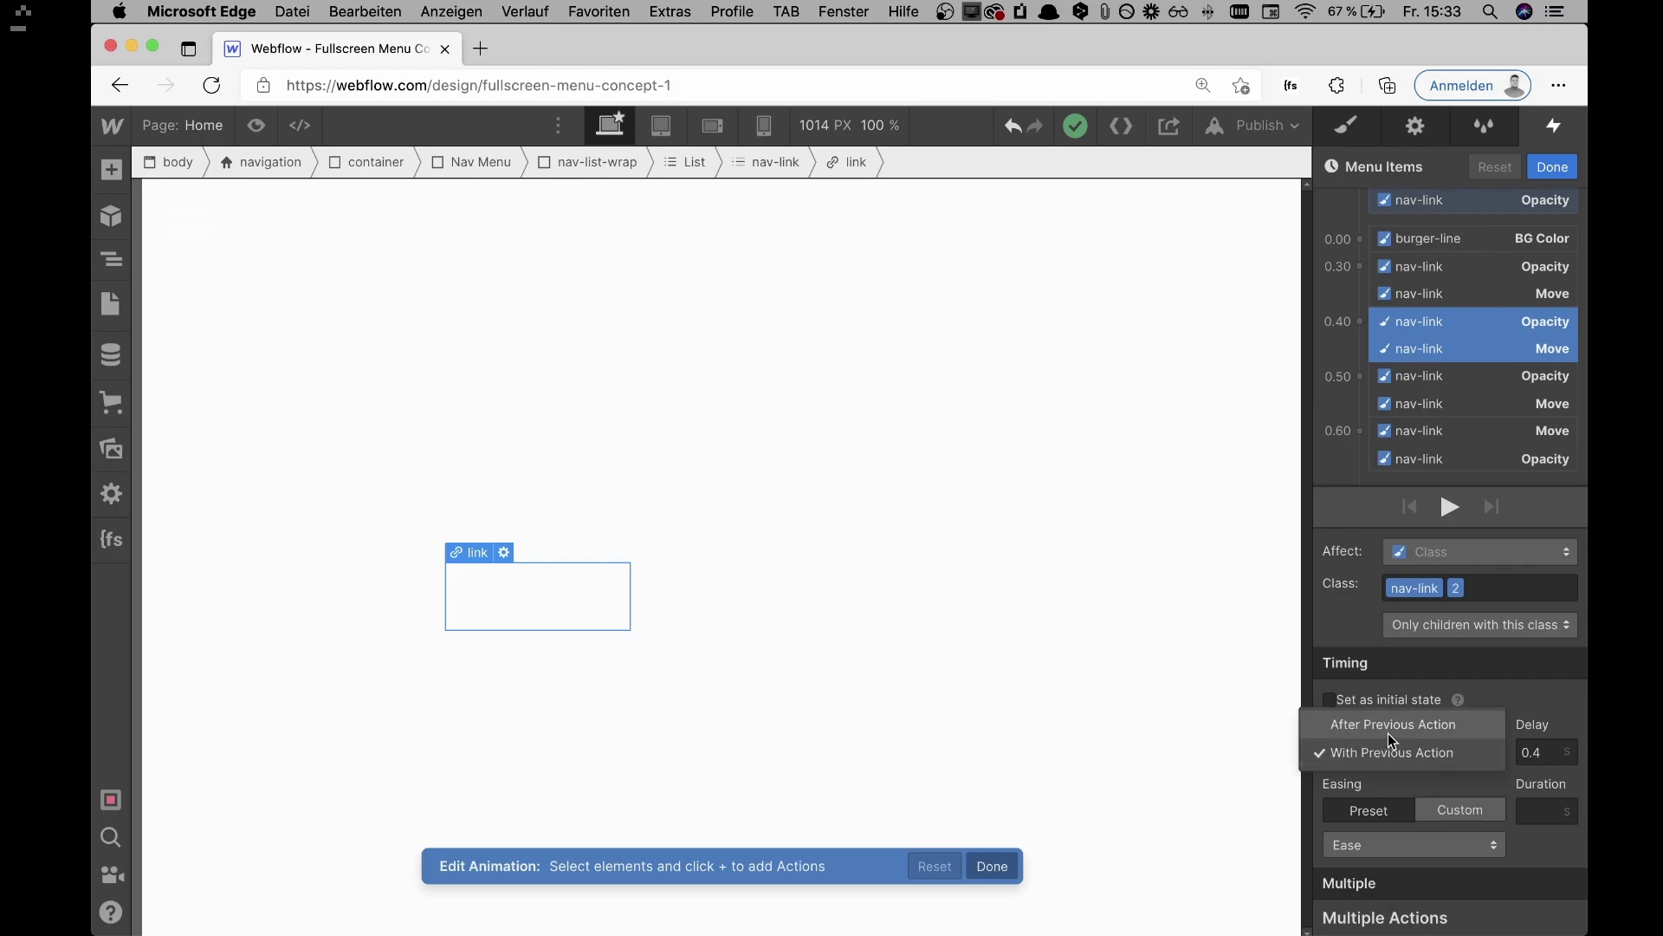
{"action": "left_click", "coordinate": [1389, 733]}
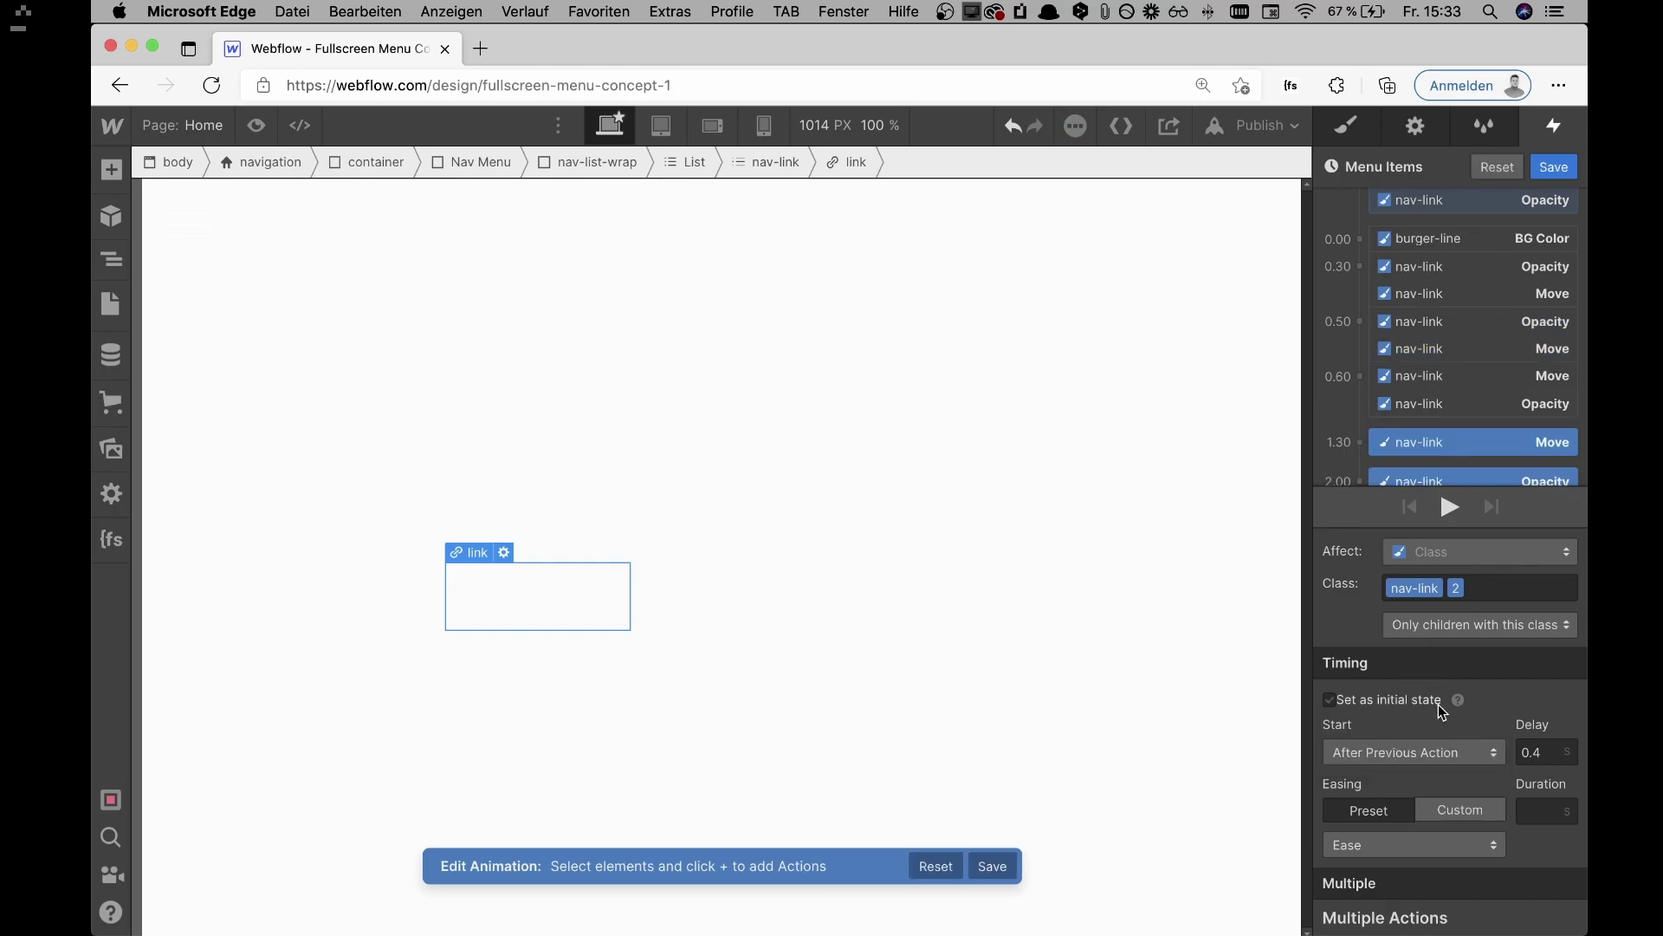
{"action": "key", "text": "super+z"}
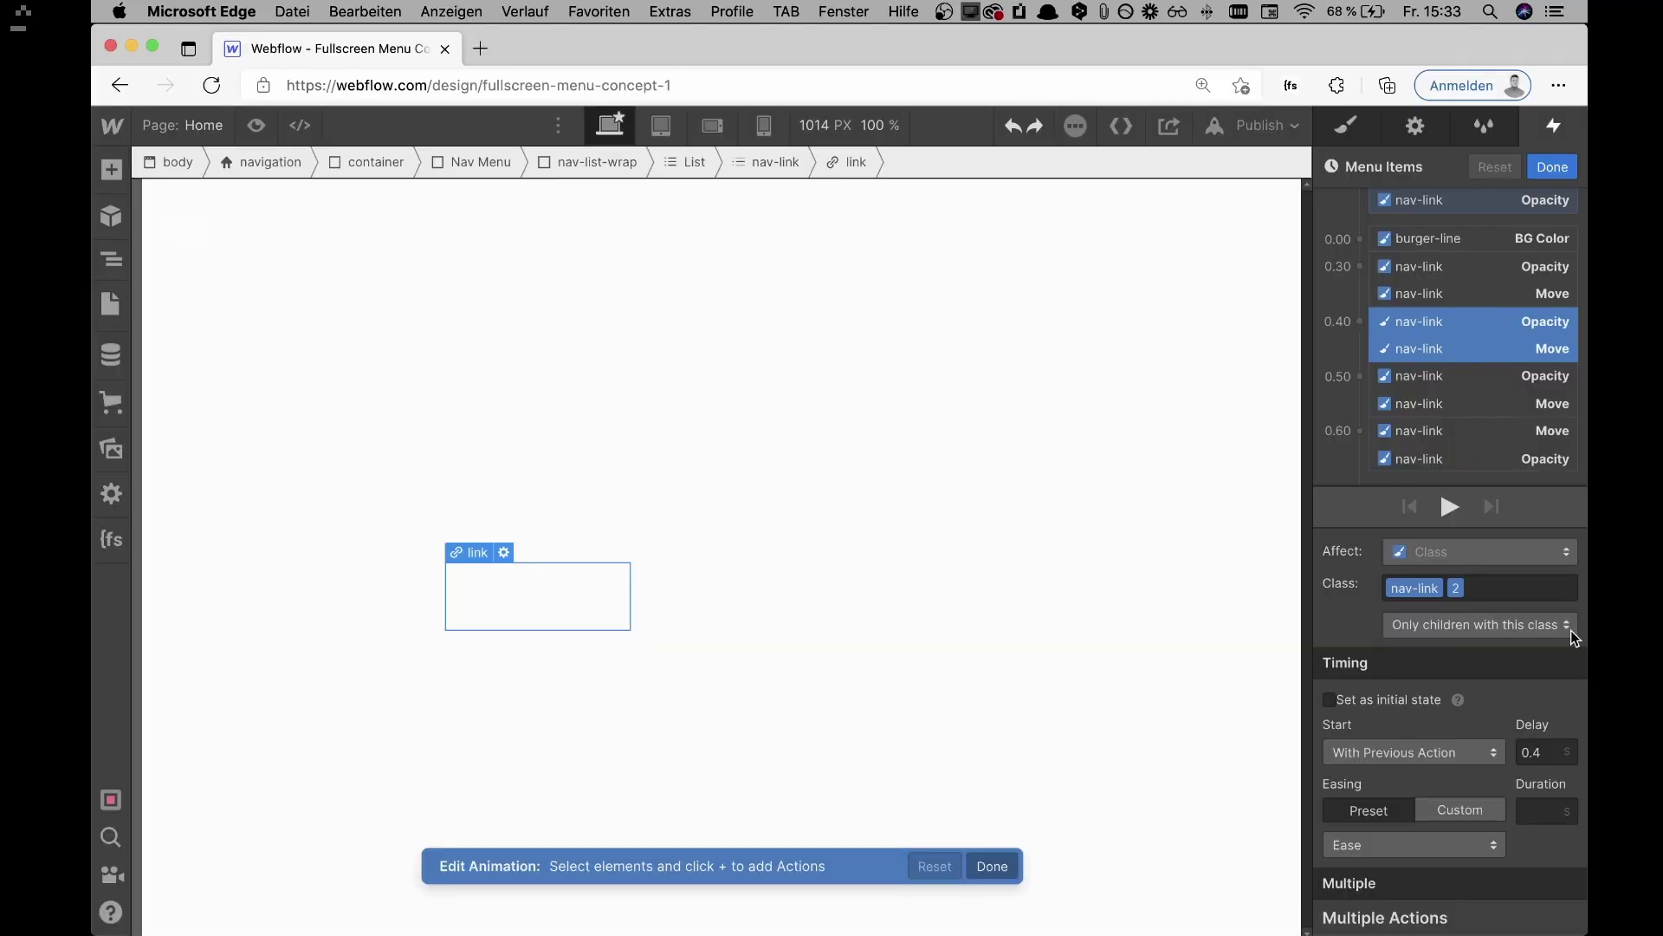
Step: Step through the second, third and fourth nav-links' actions to compare their staggered delays
{"action": "left_click", "coordinate": [1462, 376]}
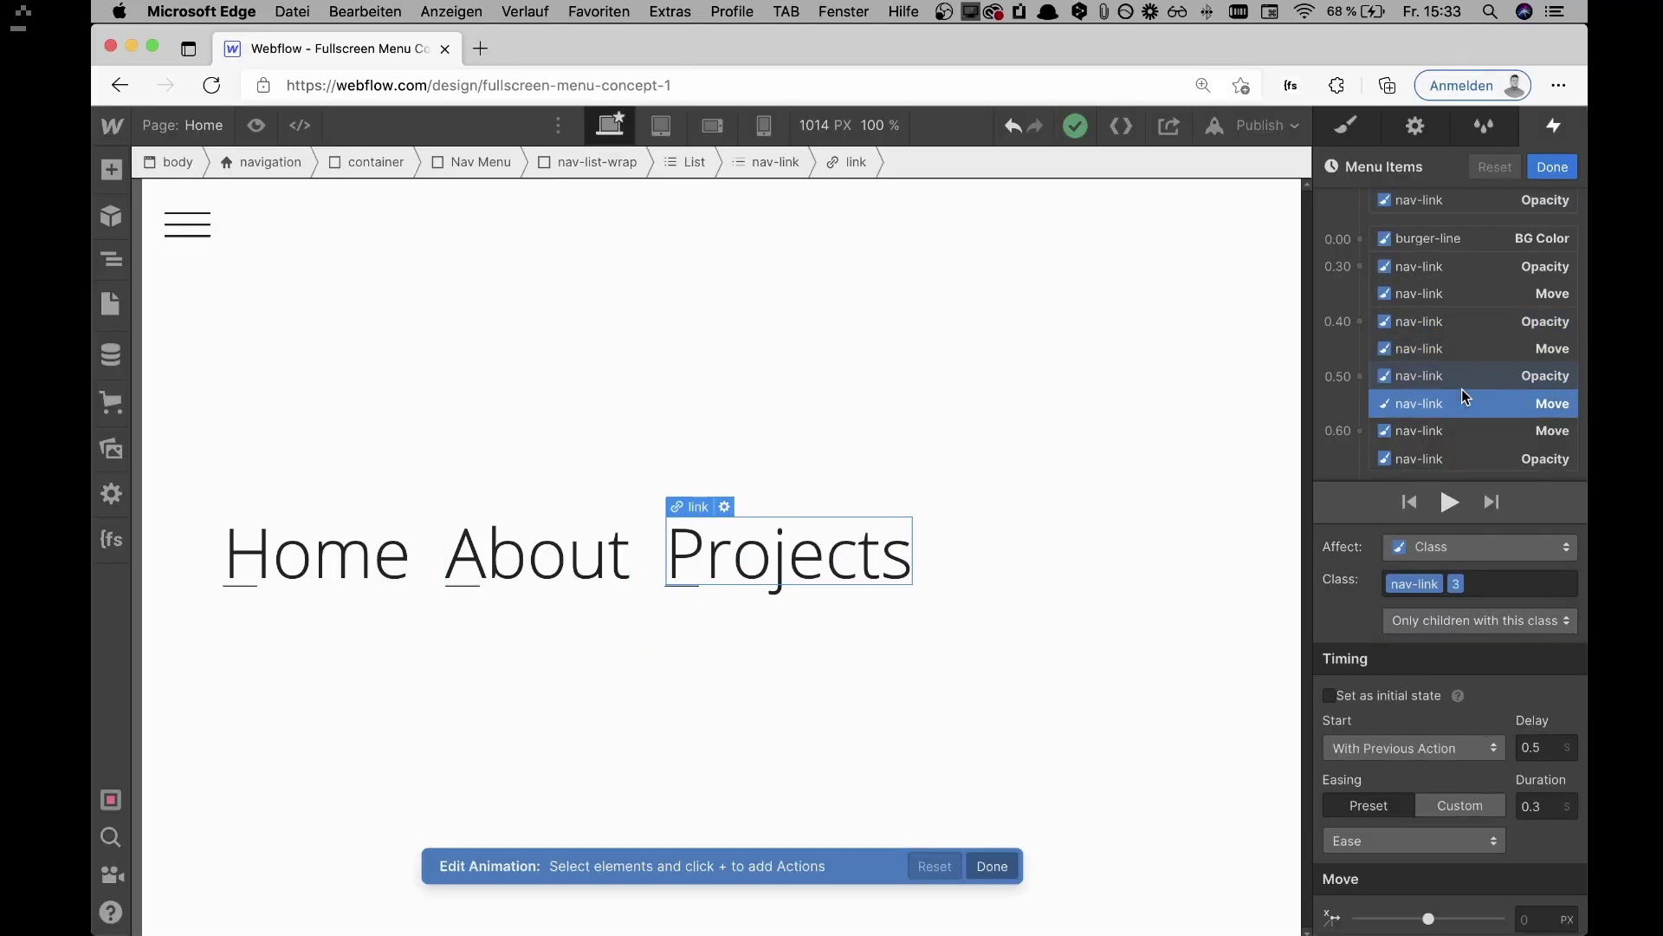
{"action": "left_click", "coordinate": [1461, 458]}
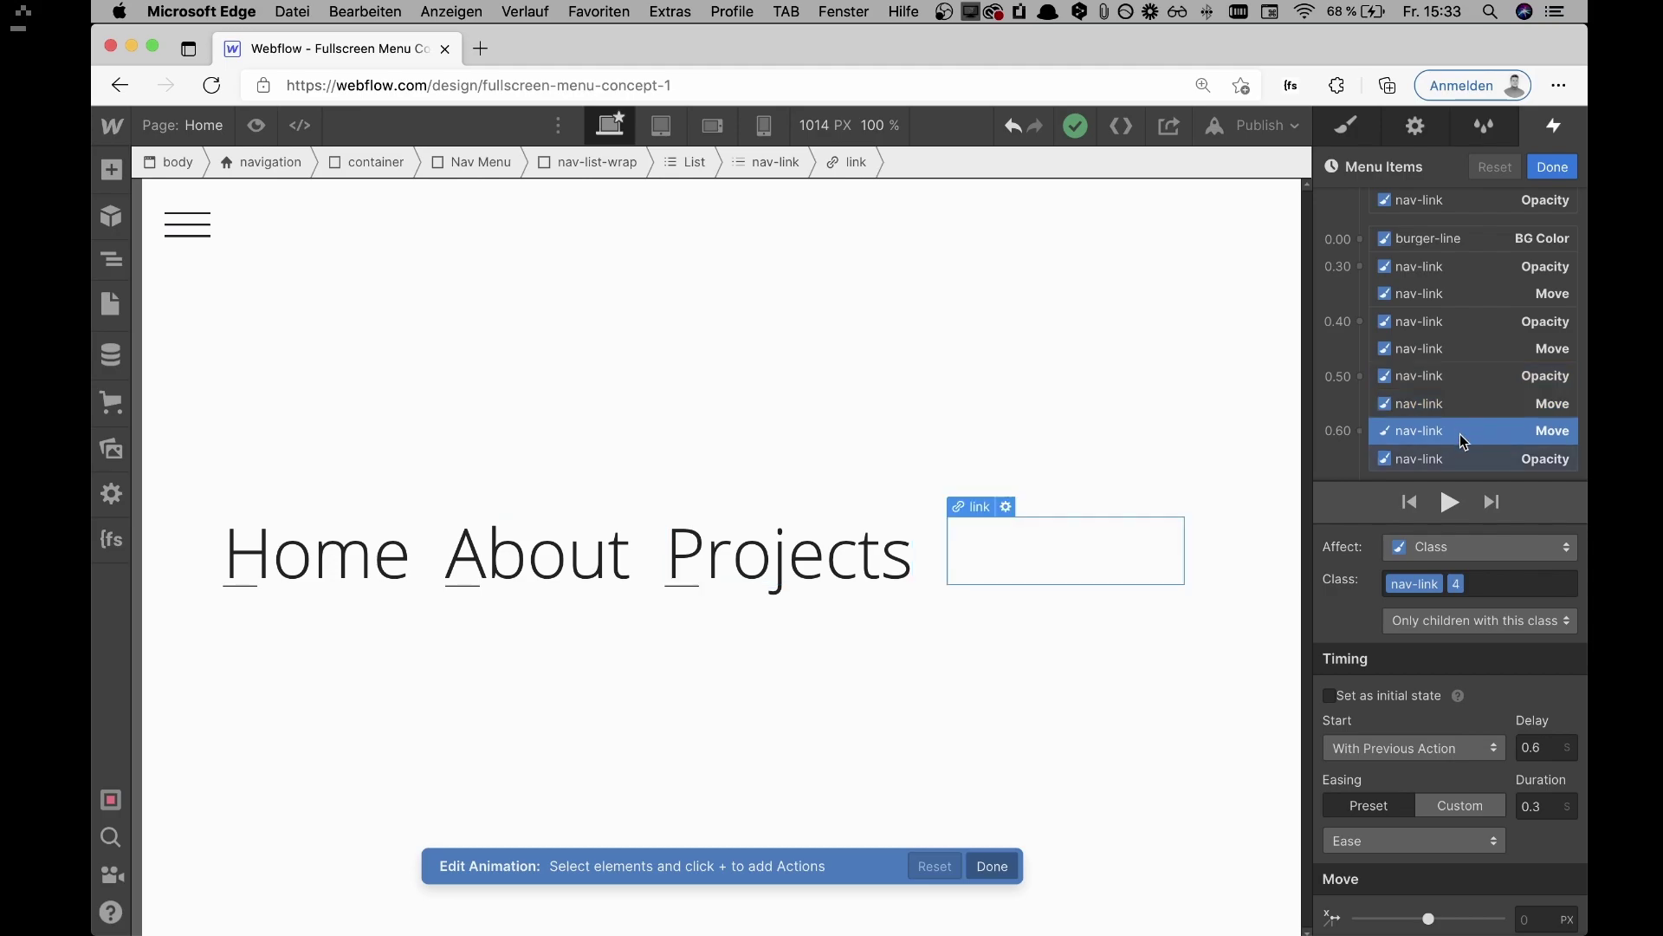
{"action": "left_click", "coordinate": [1463, 286]}
{"action": "left_click", "coordinate": [1461, 325]}
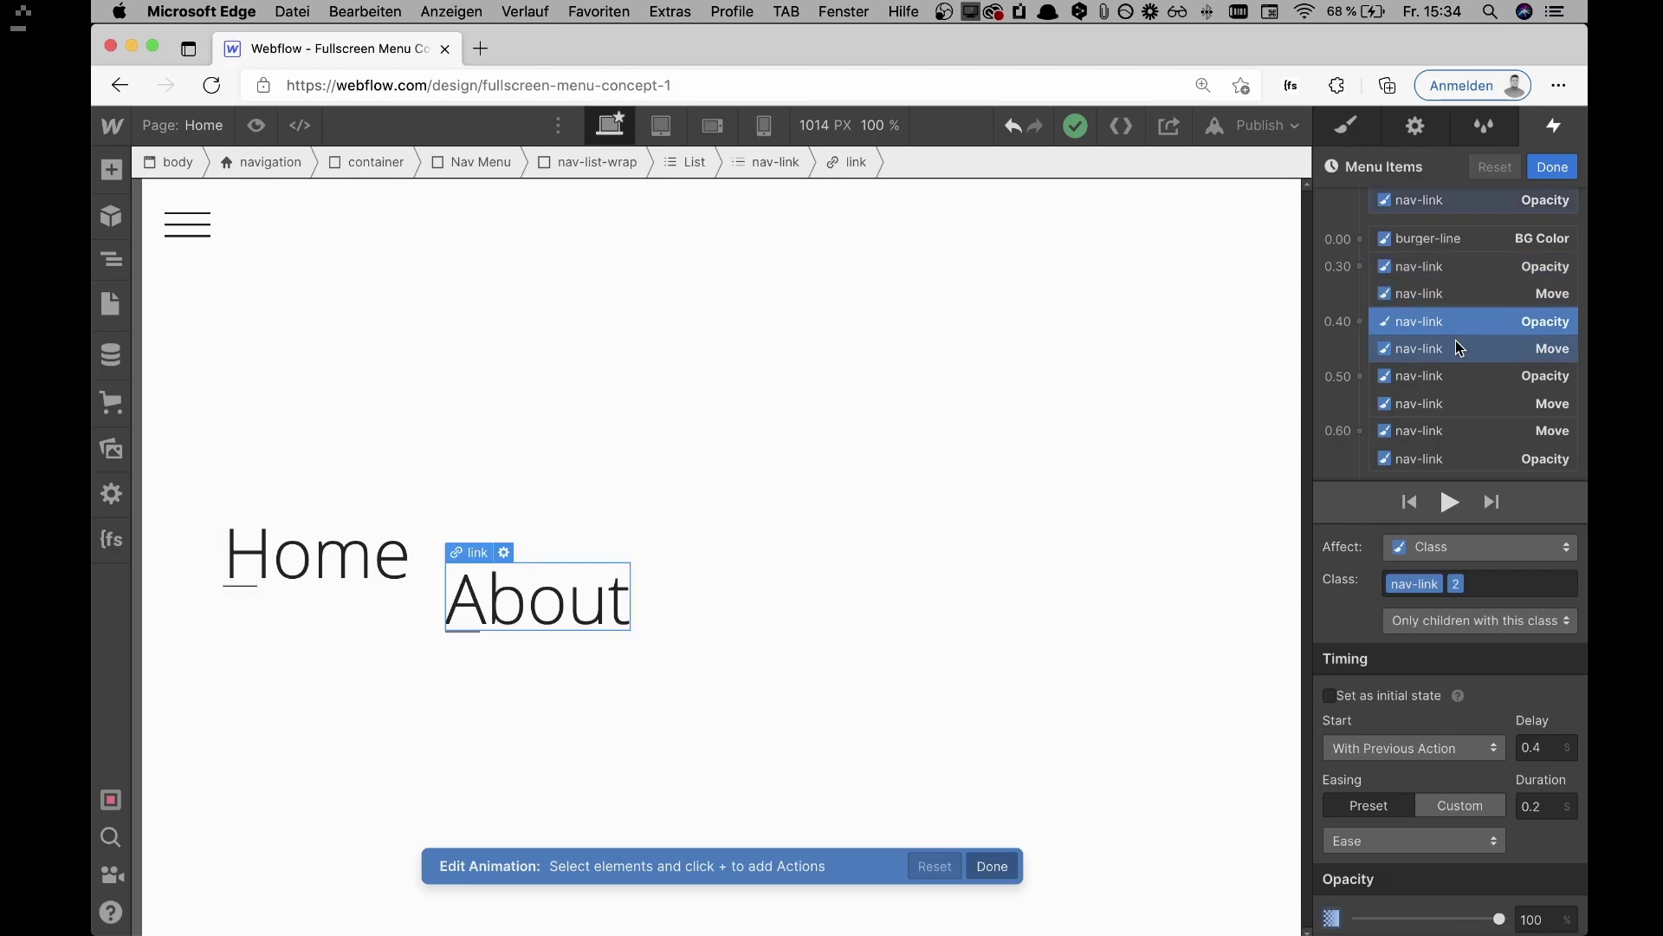
{"action": "left_click", "coordinate": [1456, 342]}
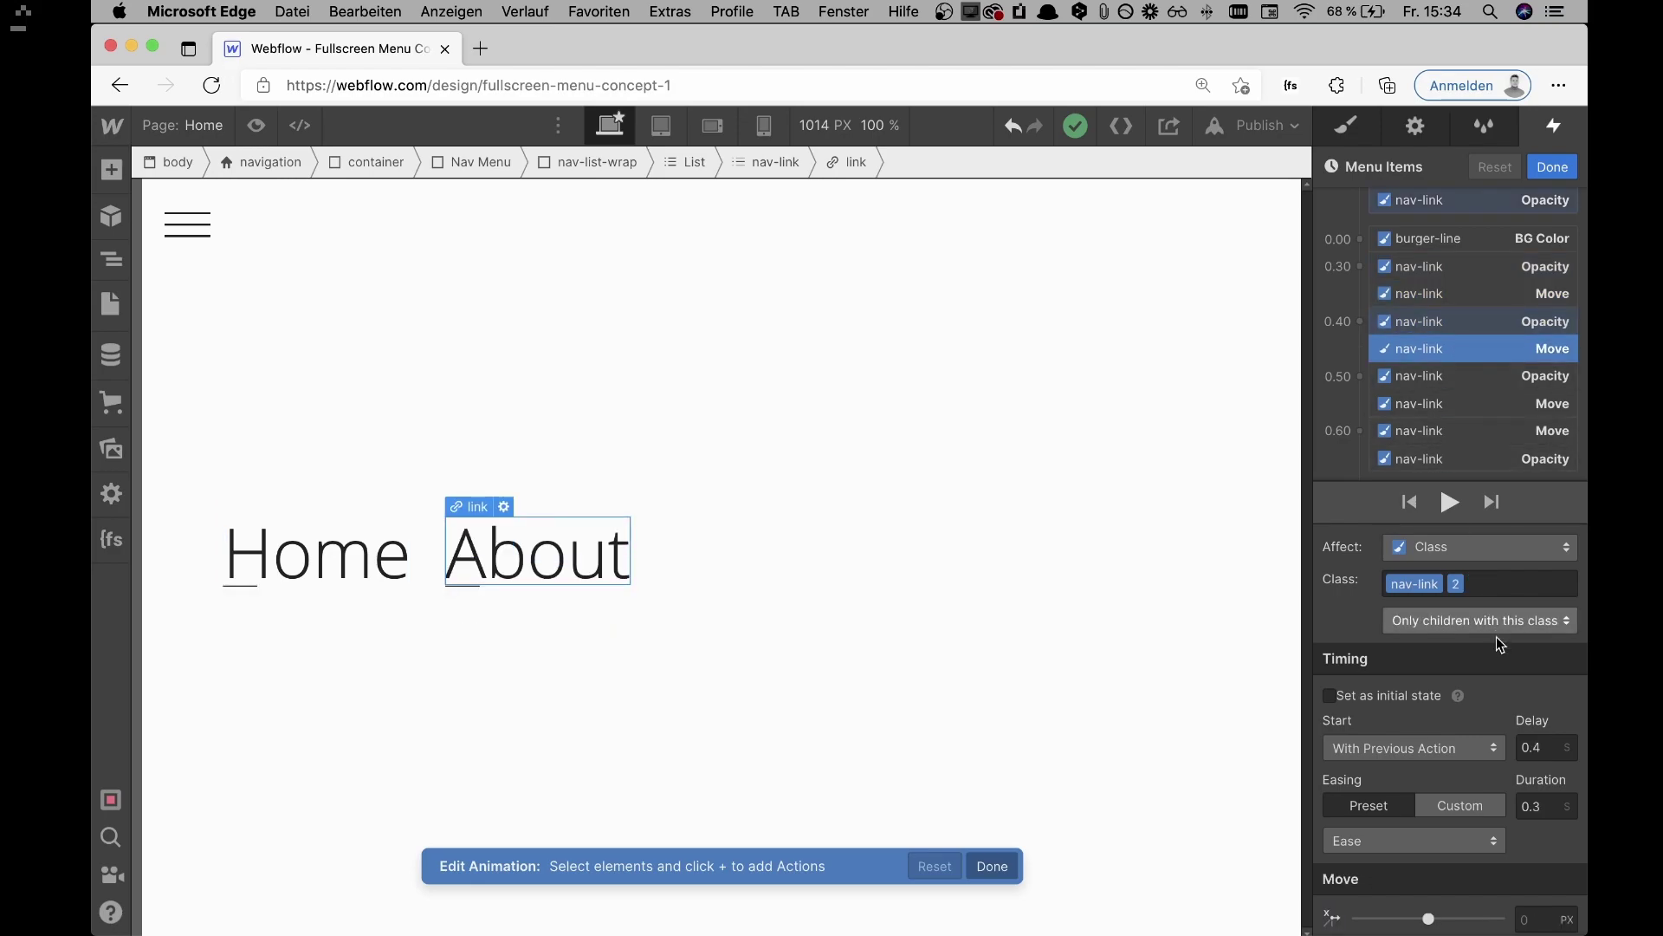
{"action": "left_click", "coordinate": [1501, 381]}
{"action": "left_click", "coordinate": [1499, 433]}
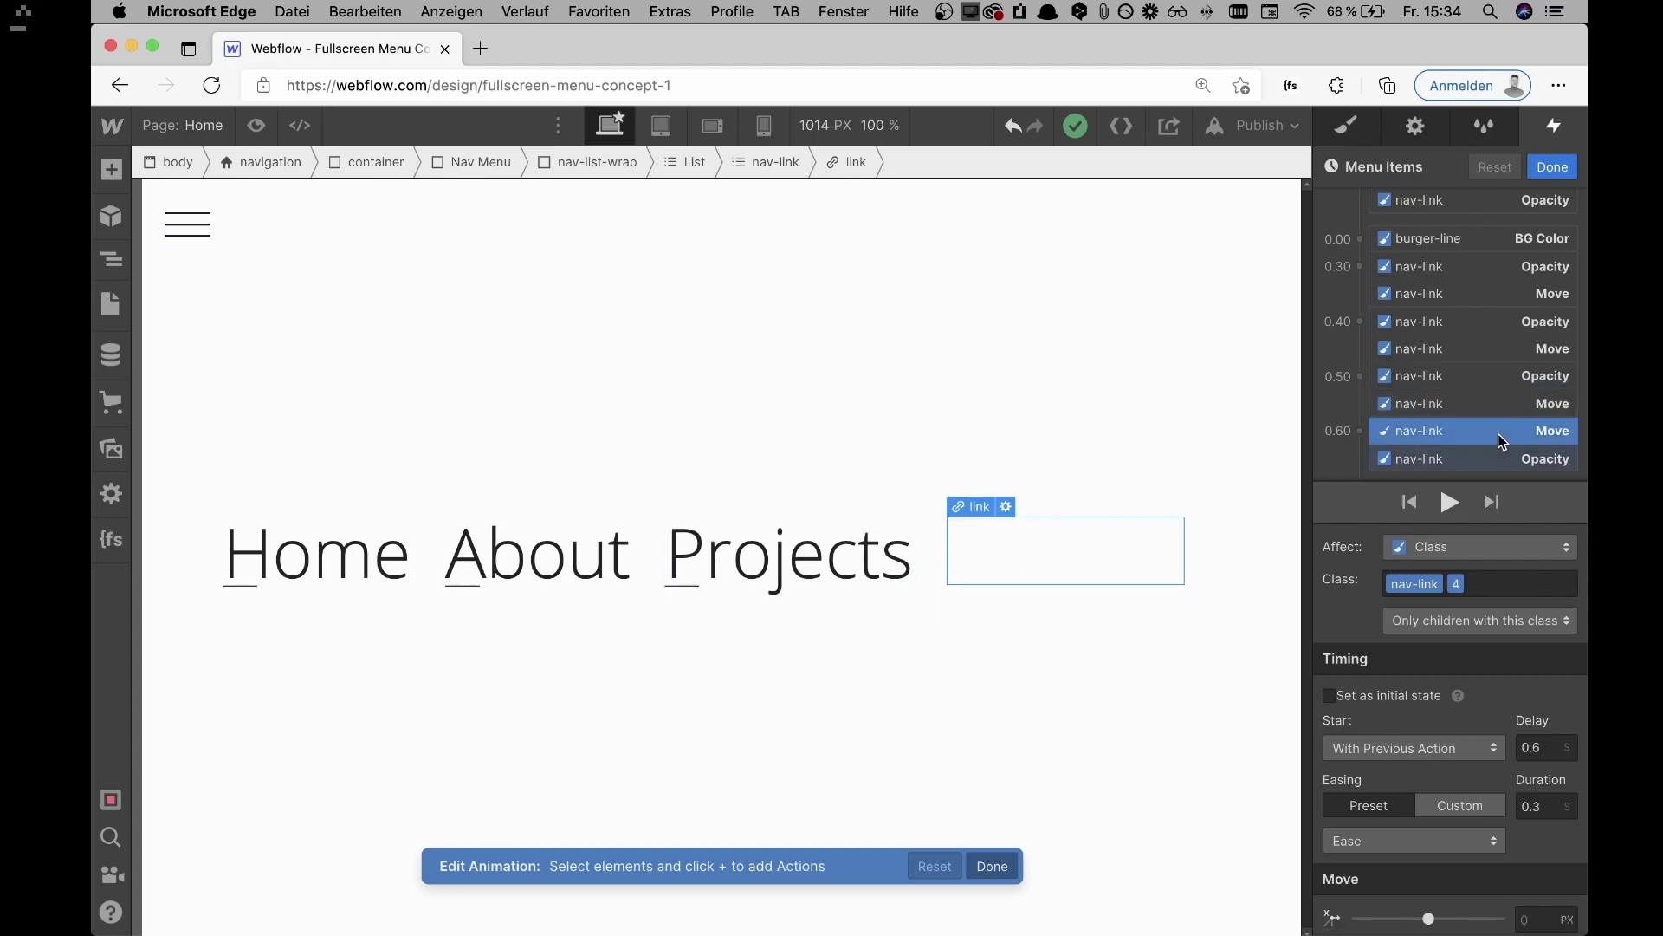
Step: Check the start options, timing and easing, and Move values of the fourth nav-link's Move action
{"action": "left_click", "coordinate": [1365, 738]}
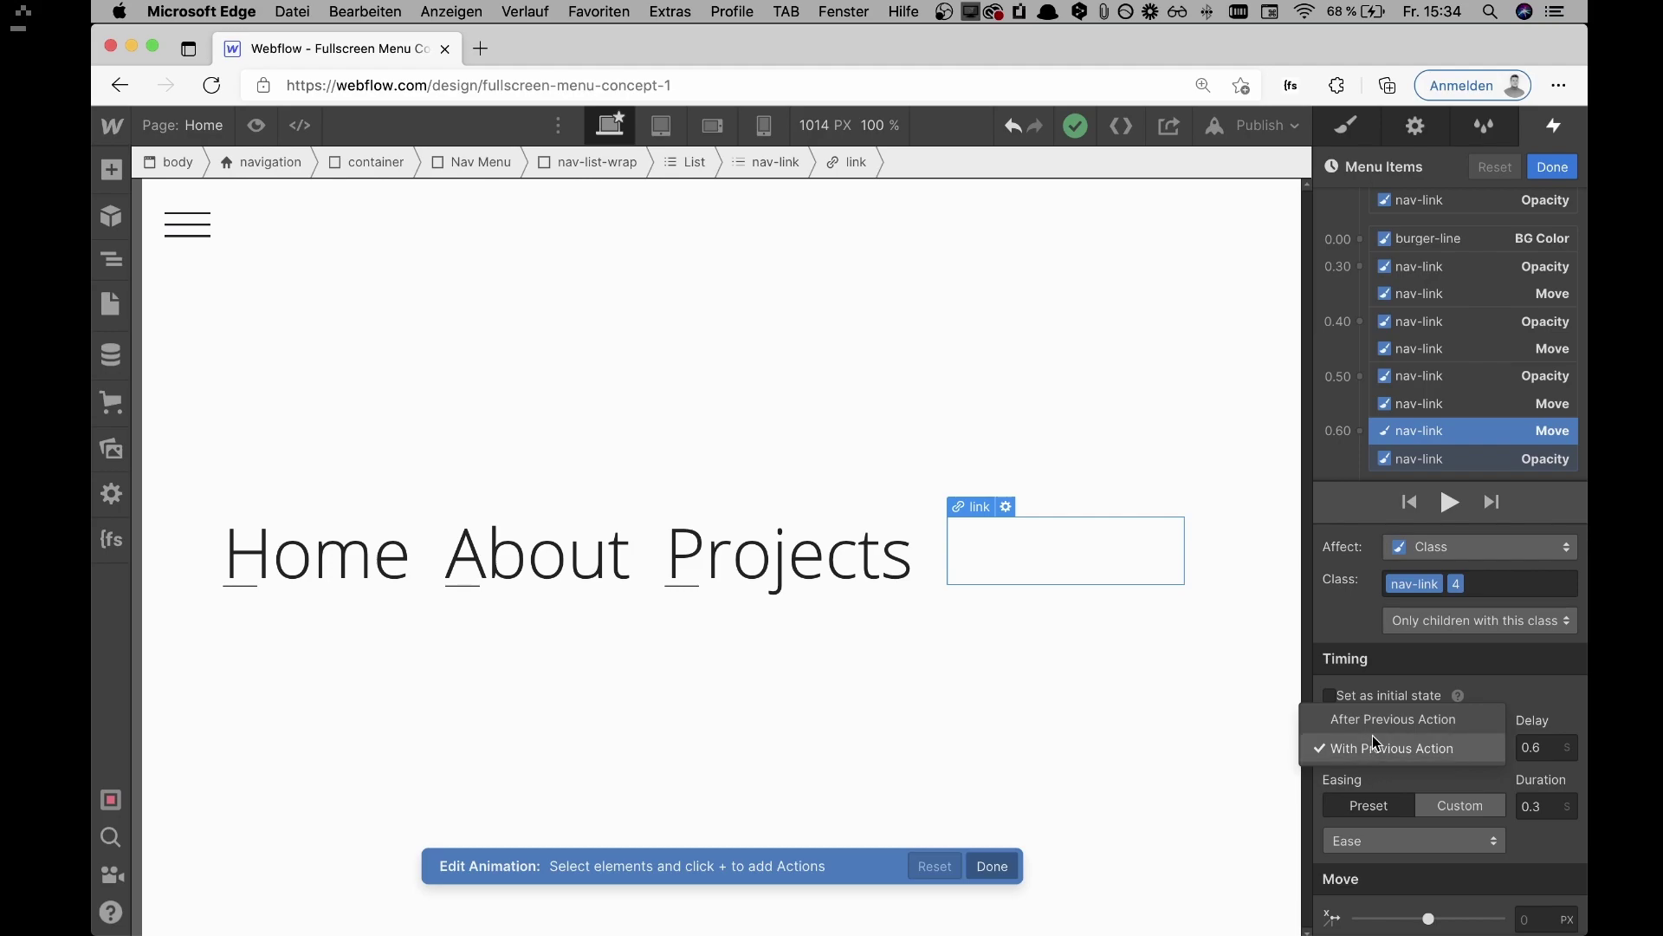
{"action": "left_click", "coordinate": [1526, 696]}
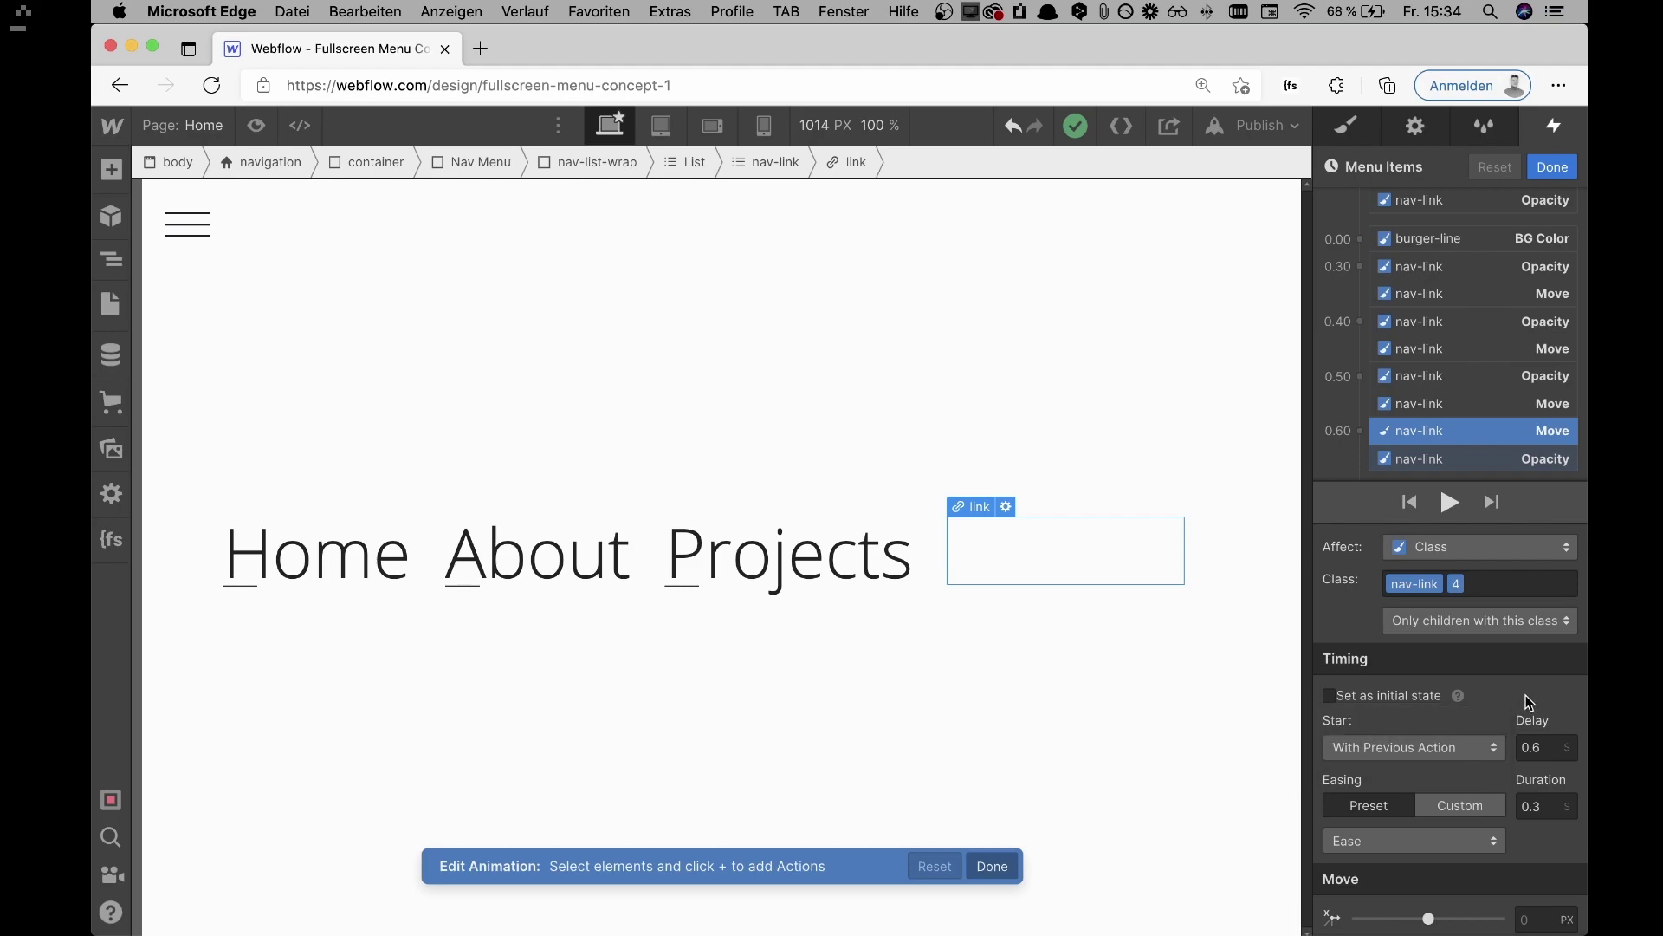
{"action": "scroll", "coordinate": [1525, 695], "scroll_direction": "down", "scroll_amount": 2}
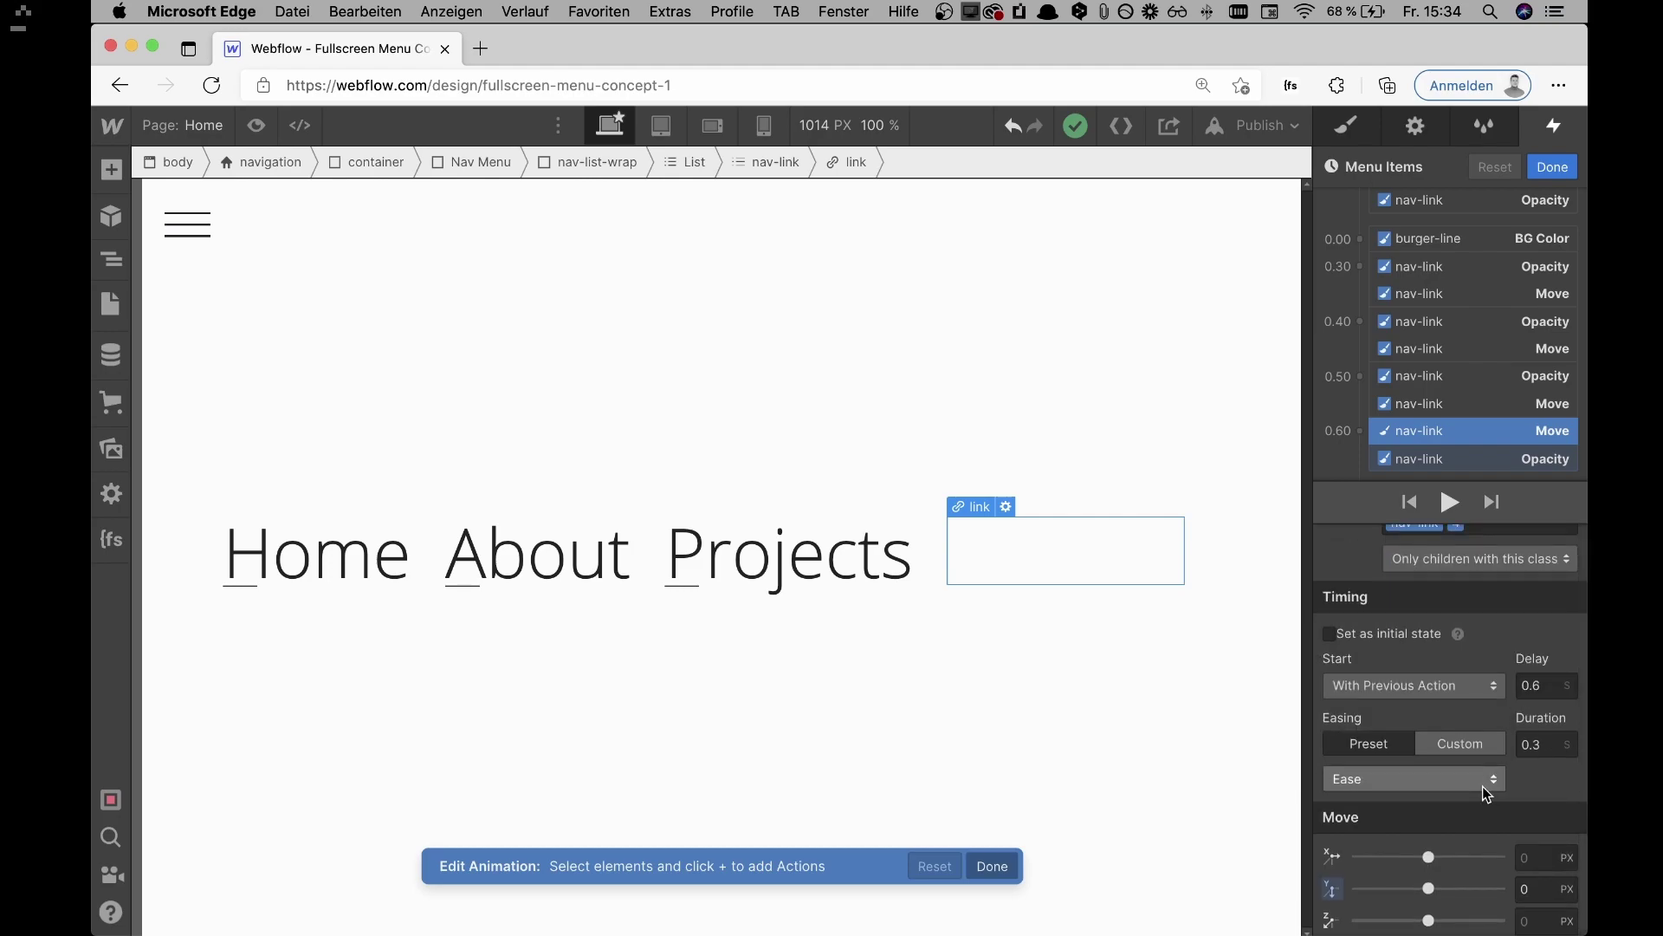